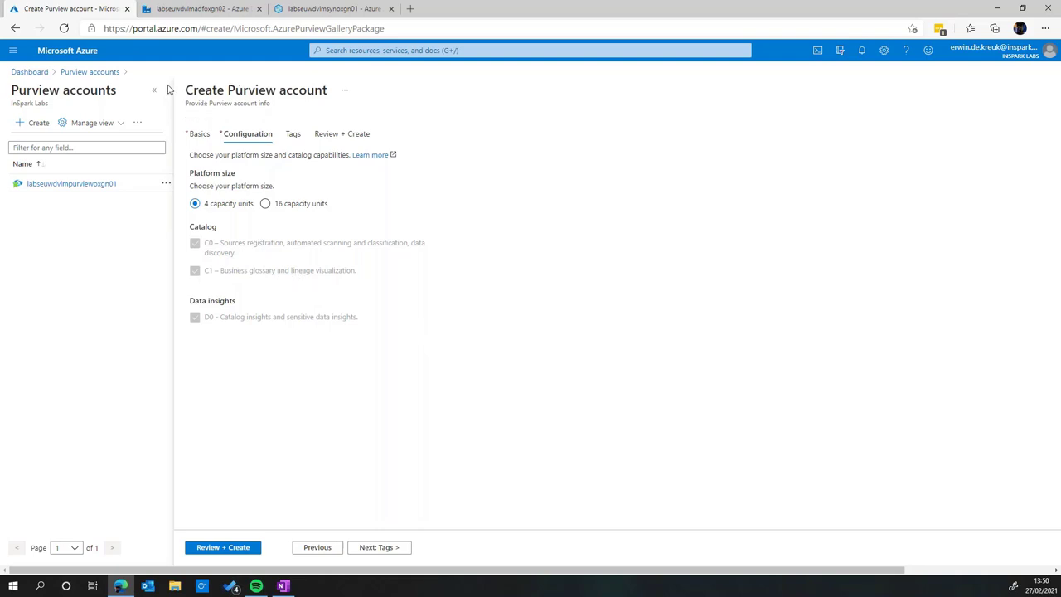
Step: Discard the unsaved account wizard and open the existing Purview account's tile on the dashboard
click(29, 72)
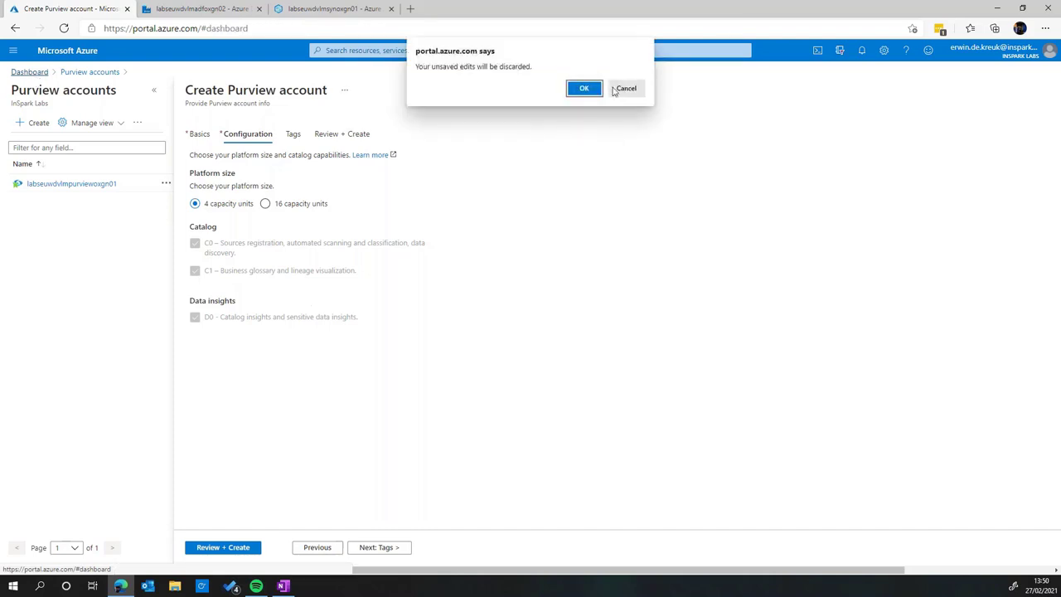
click(584, 87)
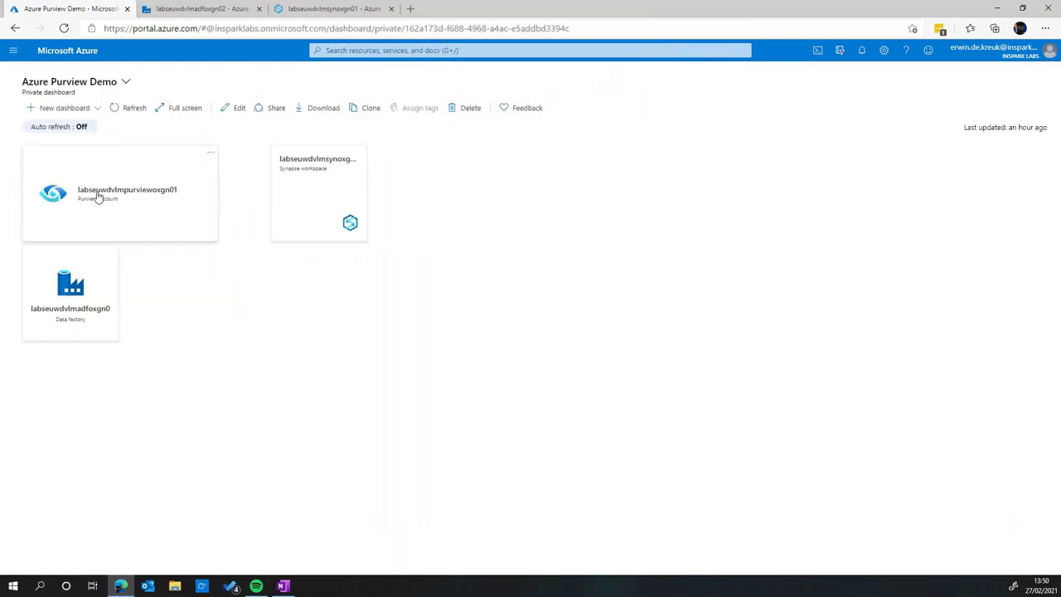
click(138, 203)
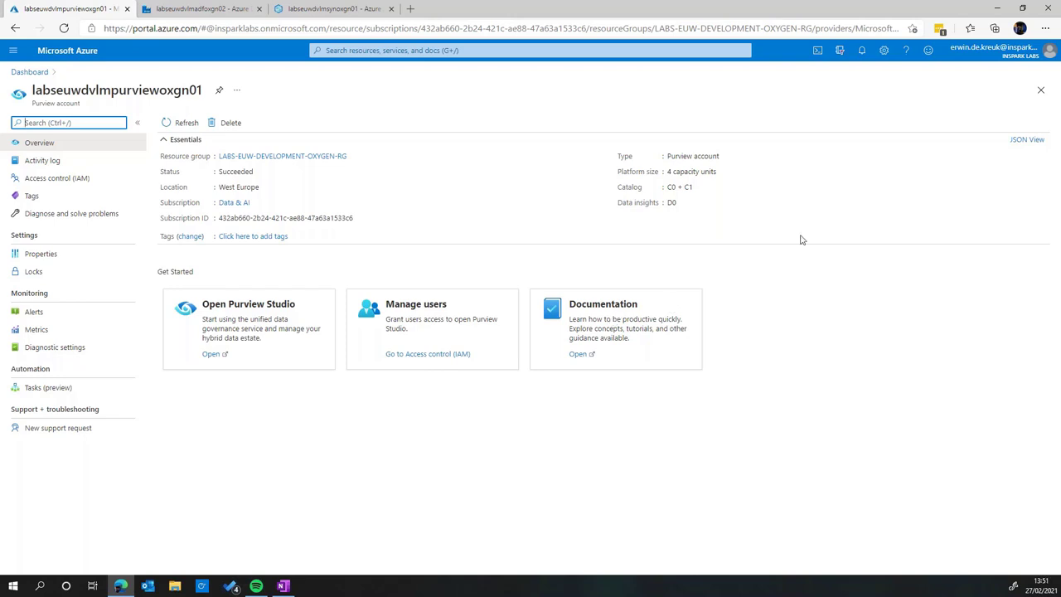
Step: Review the account's Access control (IAM) role assignments and begin adding a role assignment
click(74, 178)
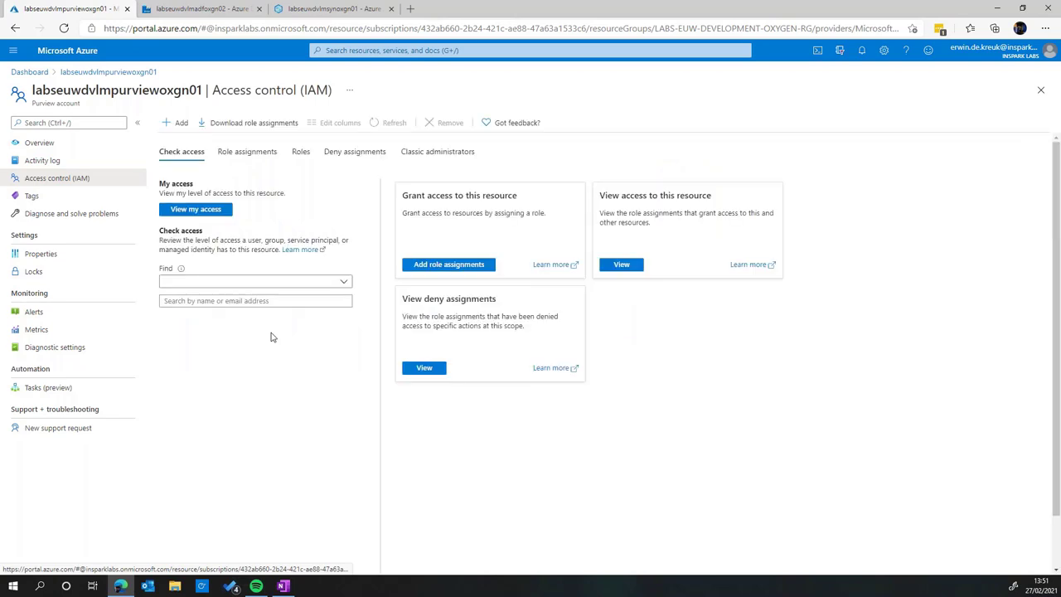
click(245, 155)
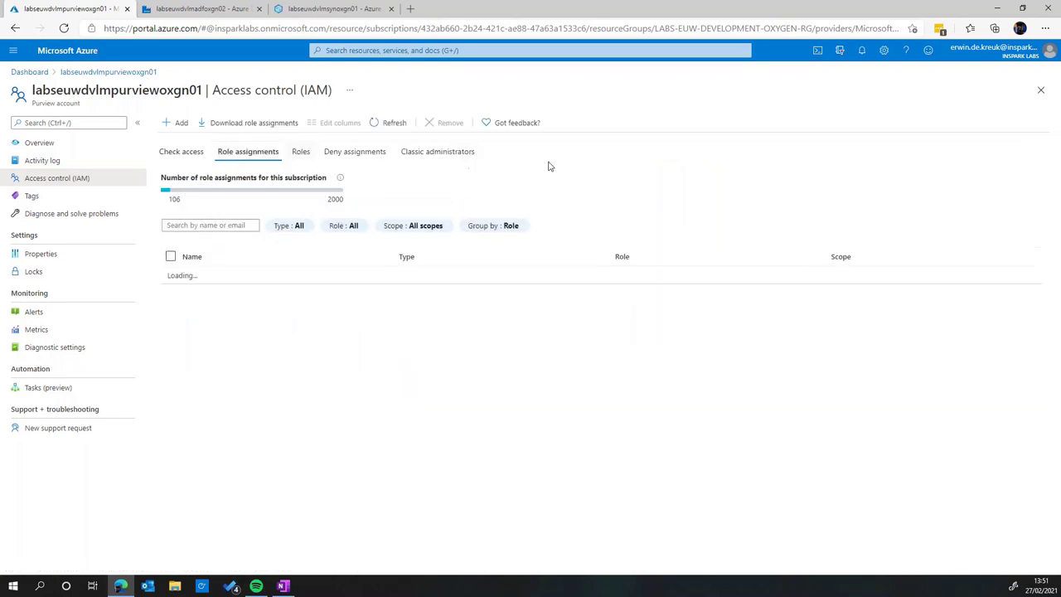
click(181, 123)
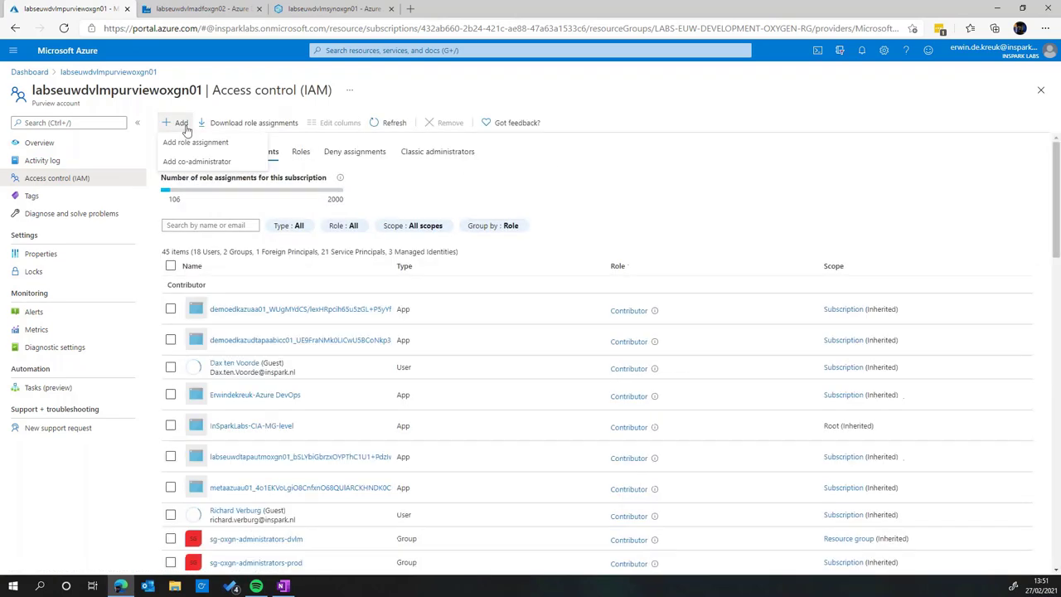
click(196, 141)
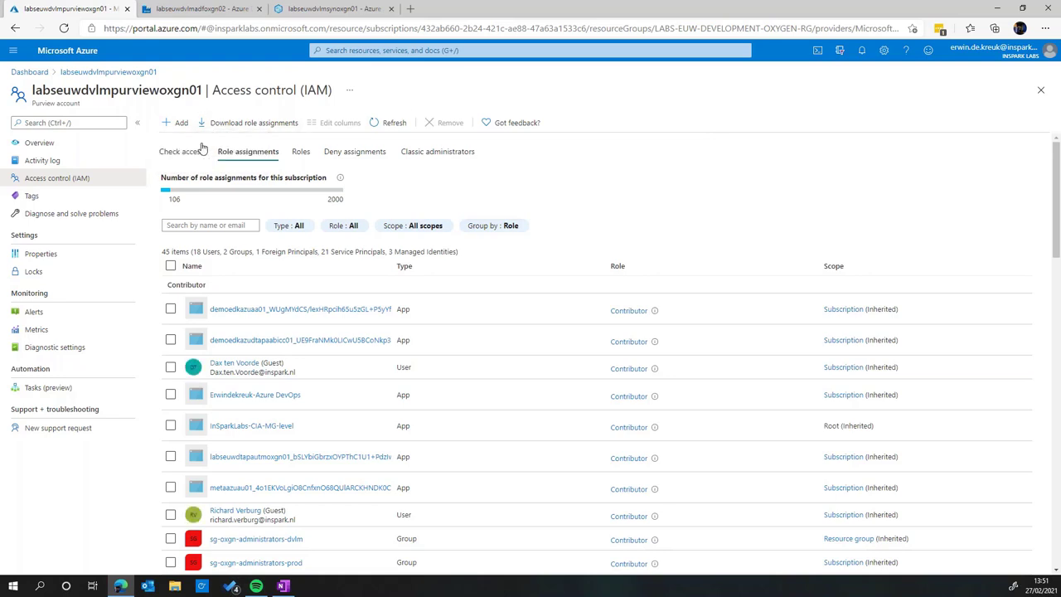
Step: Search the assignable roles for 'pur', then launch Purview Studio from the Overview
click(867, 124)
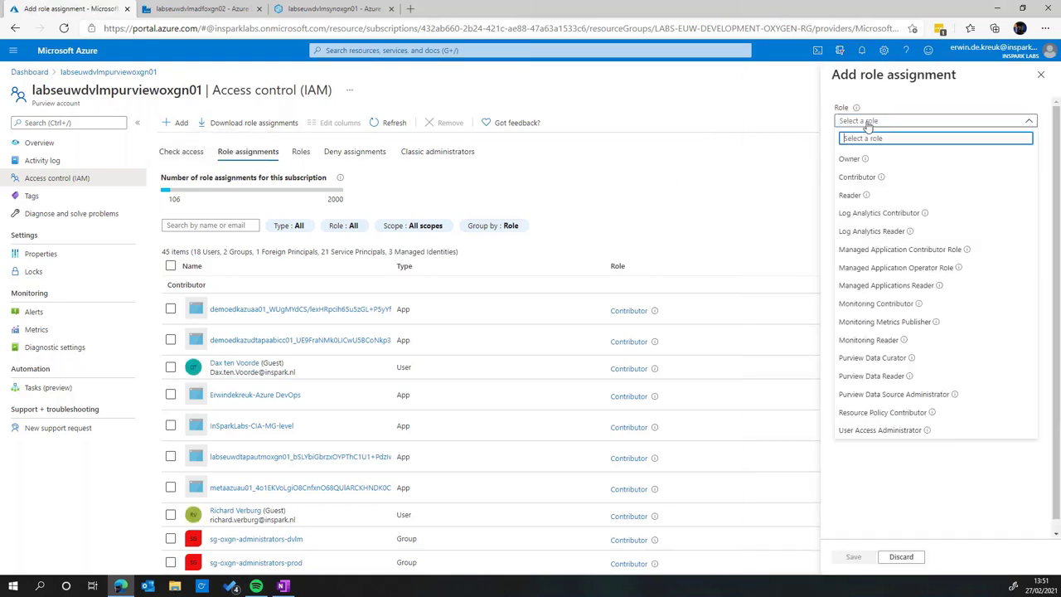
text(pr)
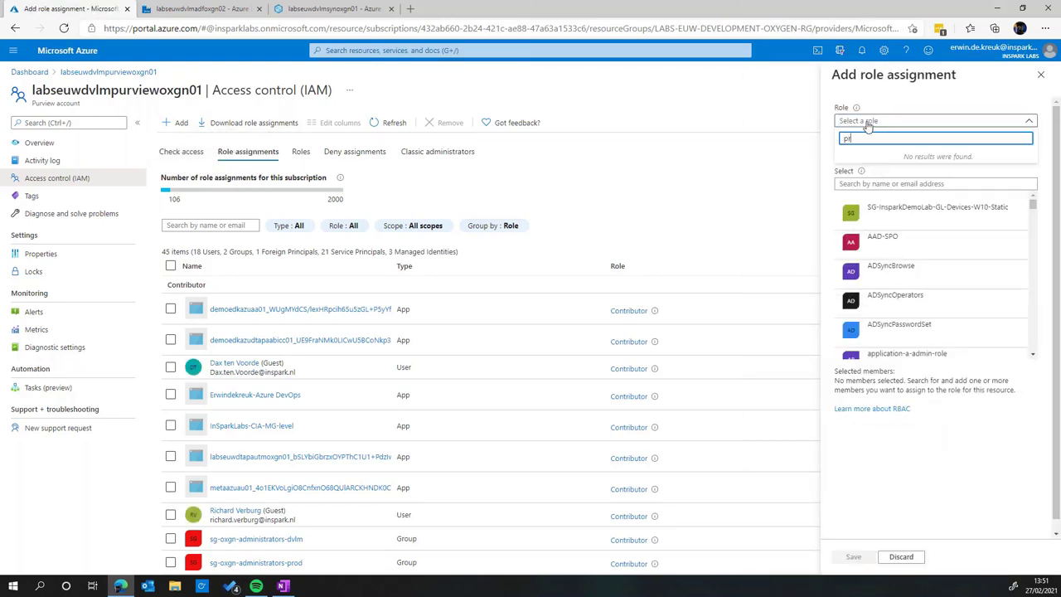
key(BackSpace)
text(ur)
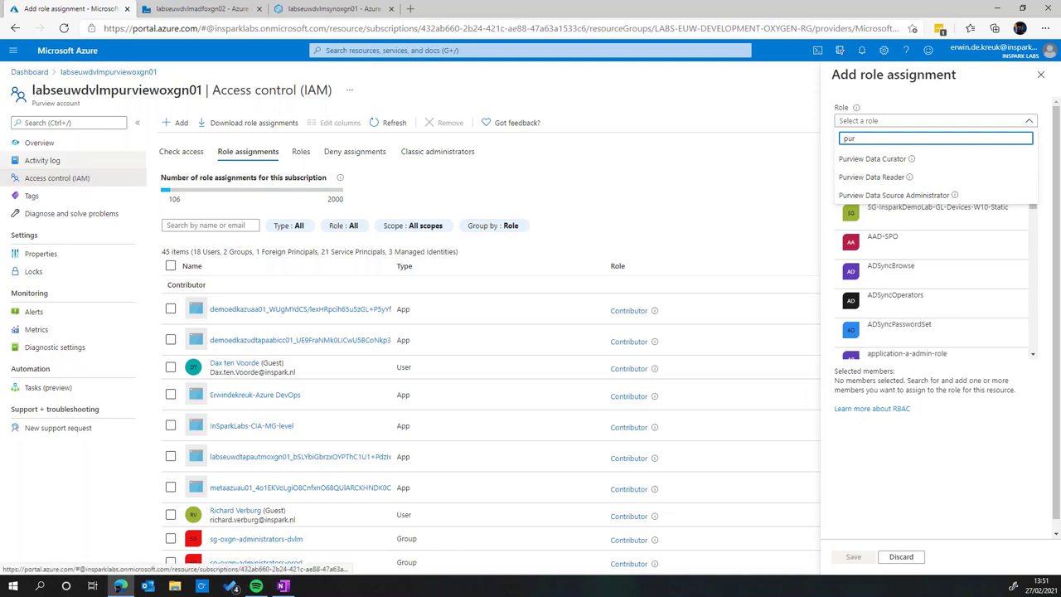
click(91, 73)
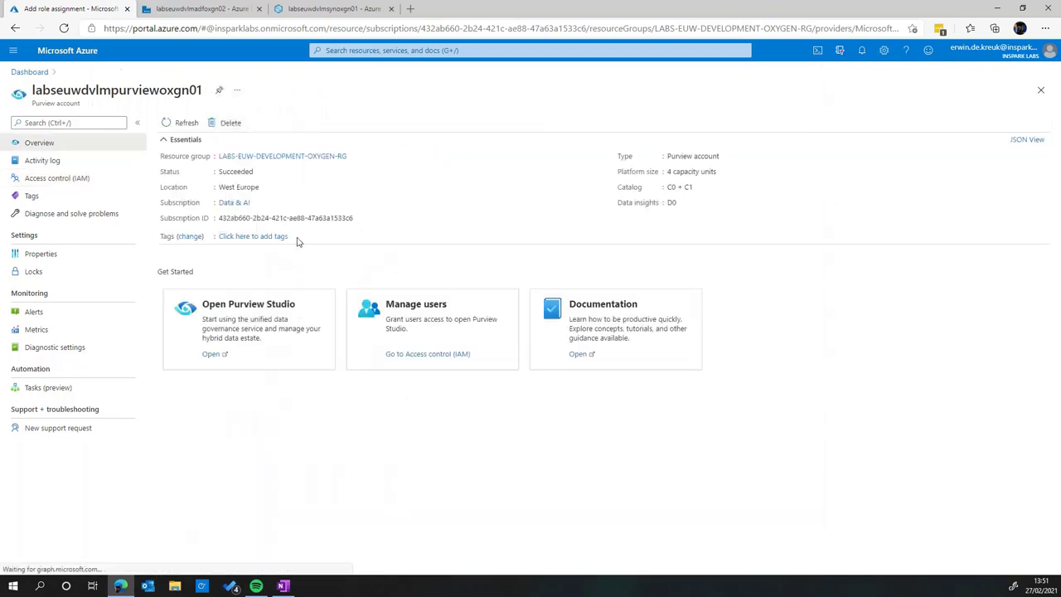
click(211, 353)
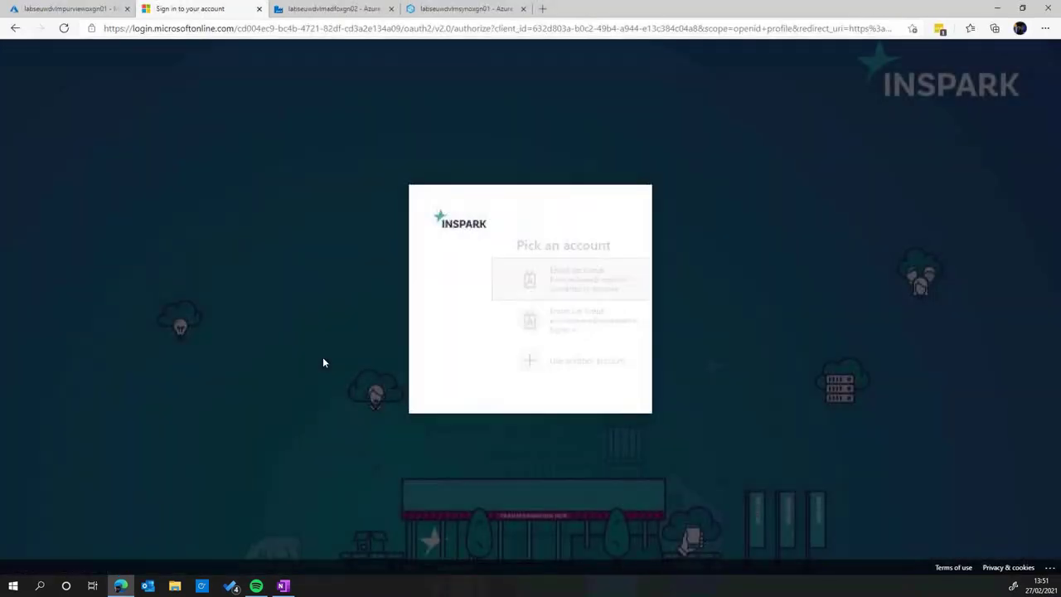
Step: Sign in with the first listed account and highlight the home page's 5 sources, 923 assets, 1 term
click(500, 283)
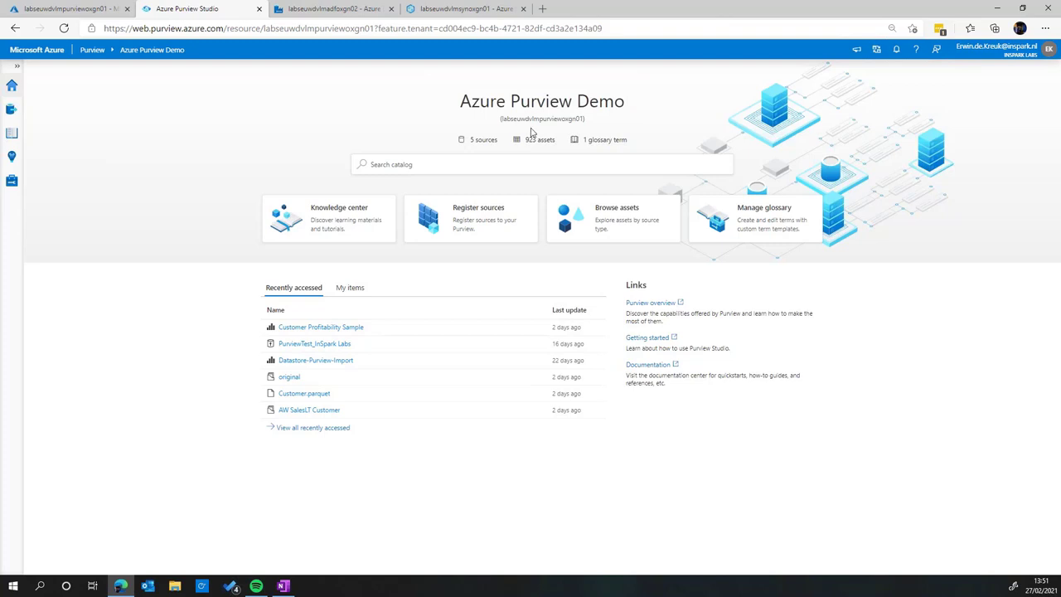
drag(468, 142, 672, 138)
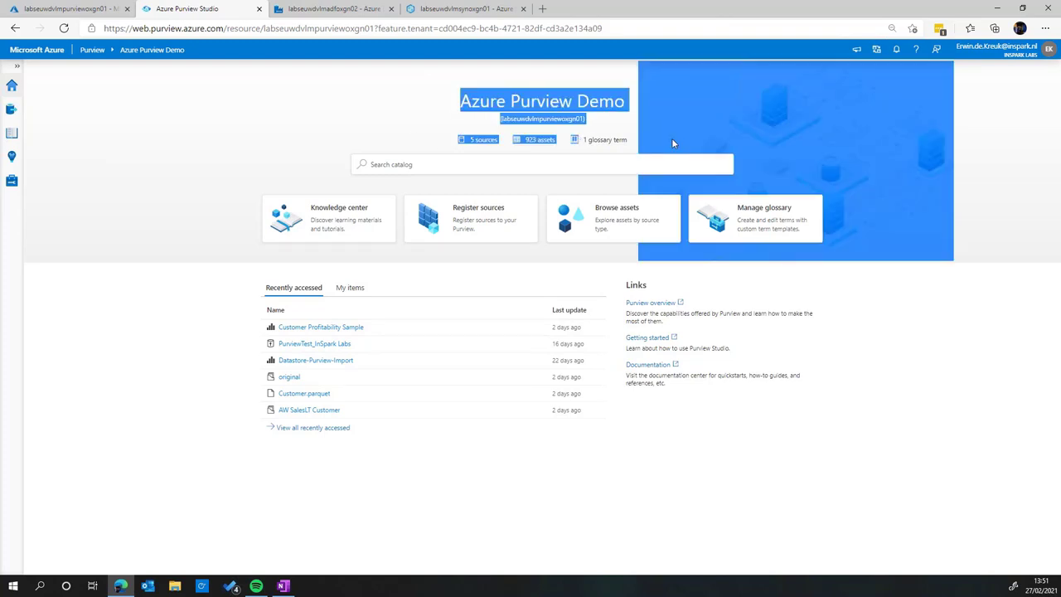
click(390, 124)
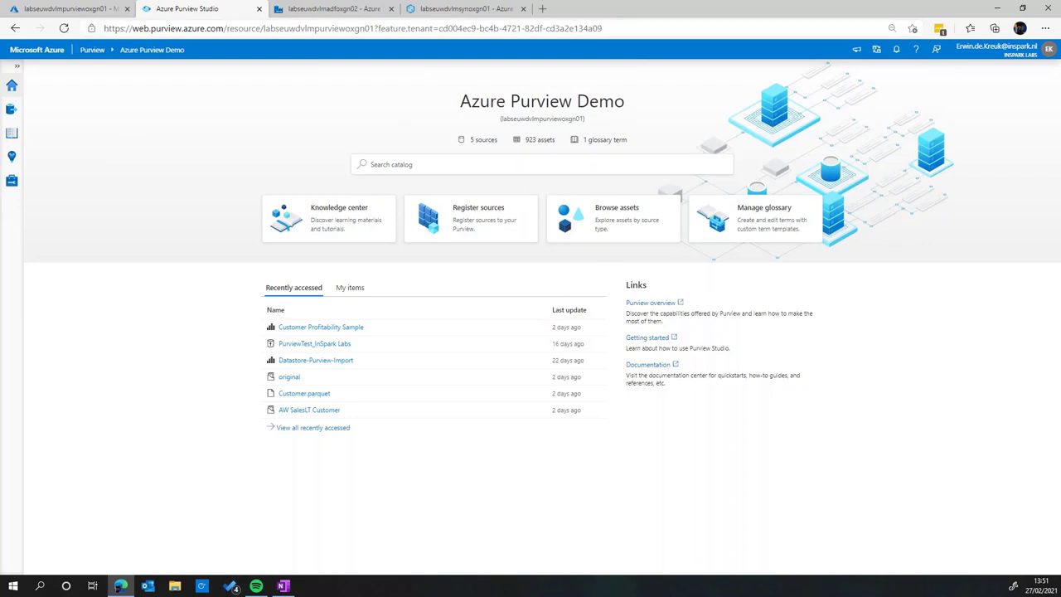
Step: Show the five registered sources in Table view, then open the Glossary with its Test term
click(17, 69)
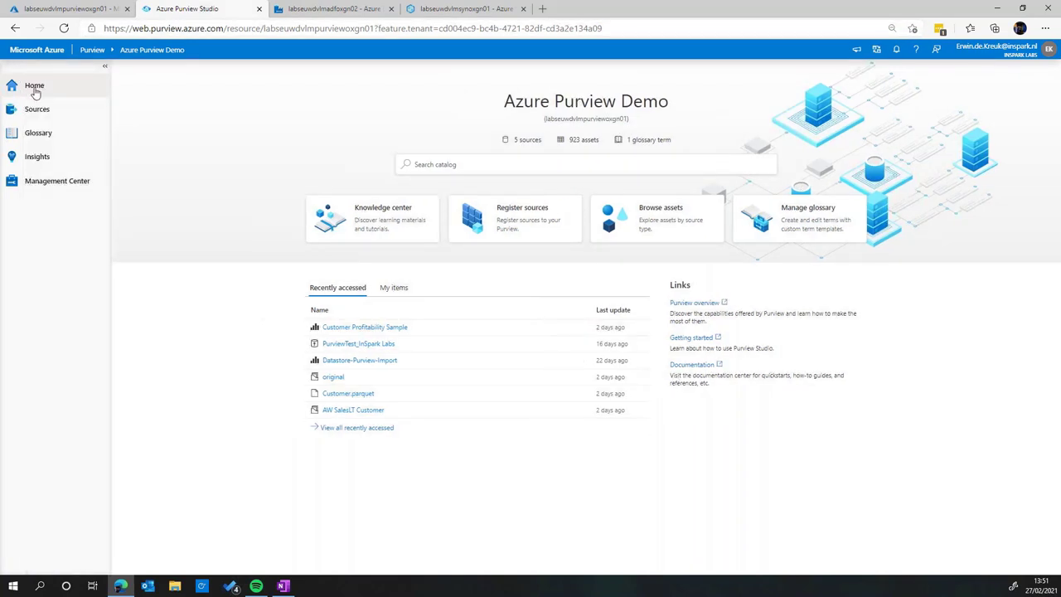
key(alt+Tab)
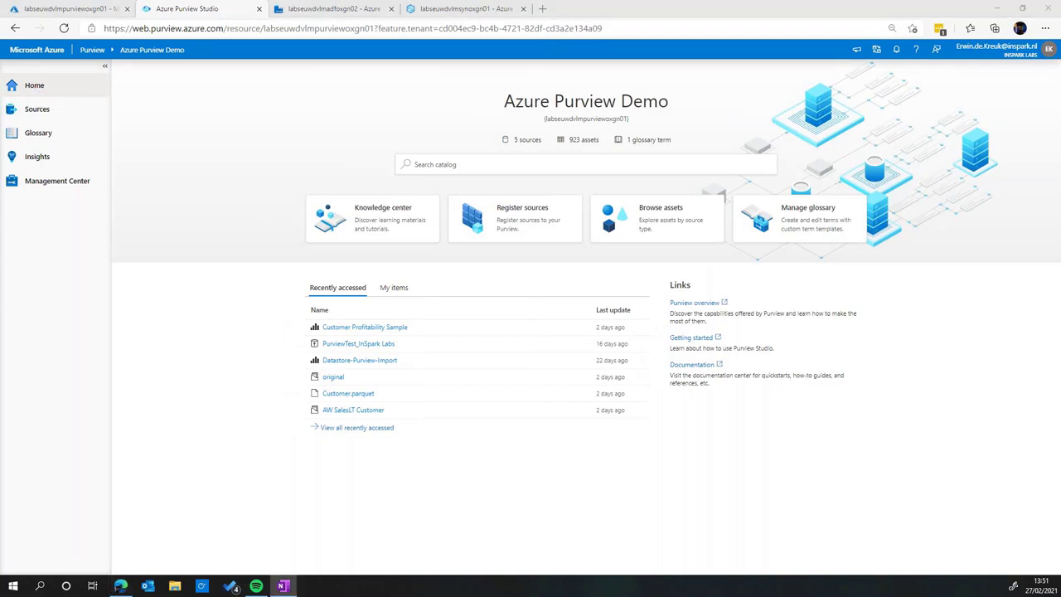
click(34, 110)
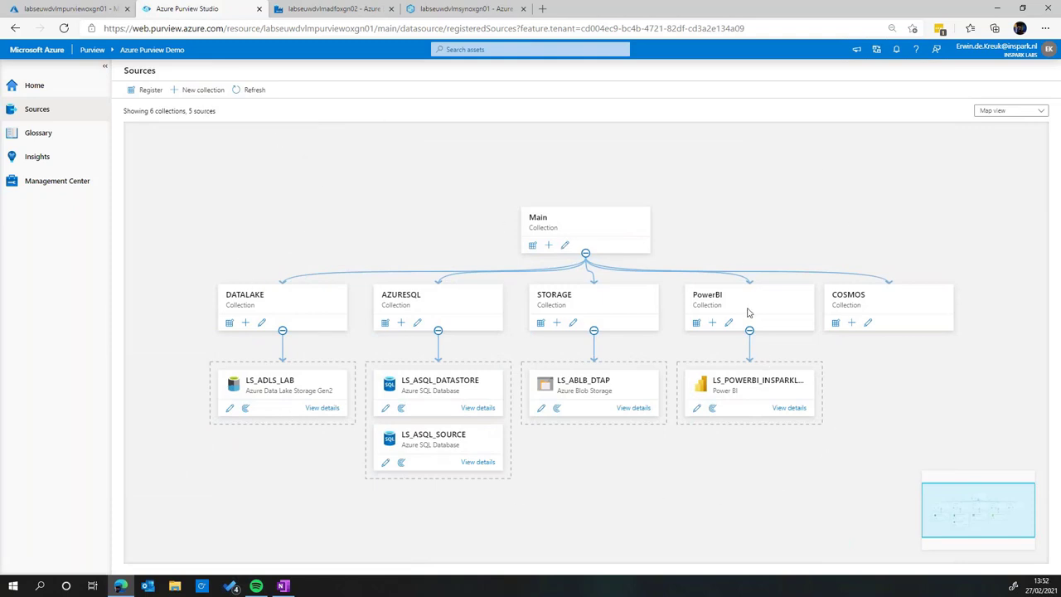
click(1006, 111)
click(993, 145)
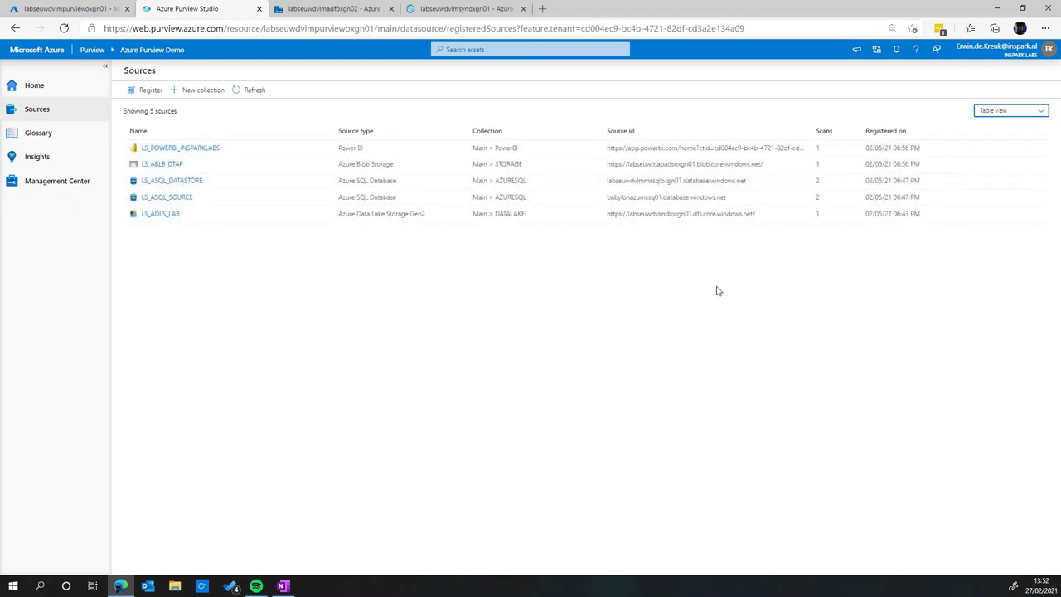
click(38, 133)
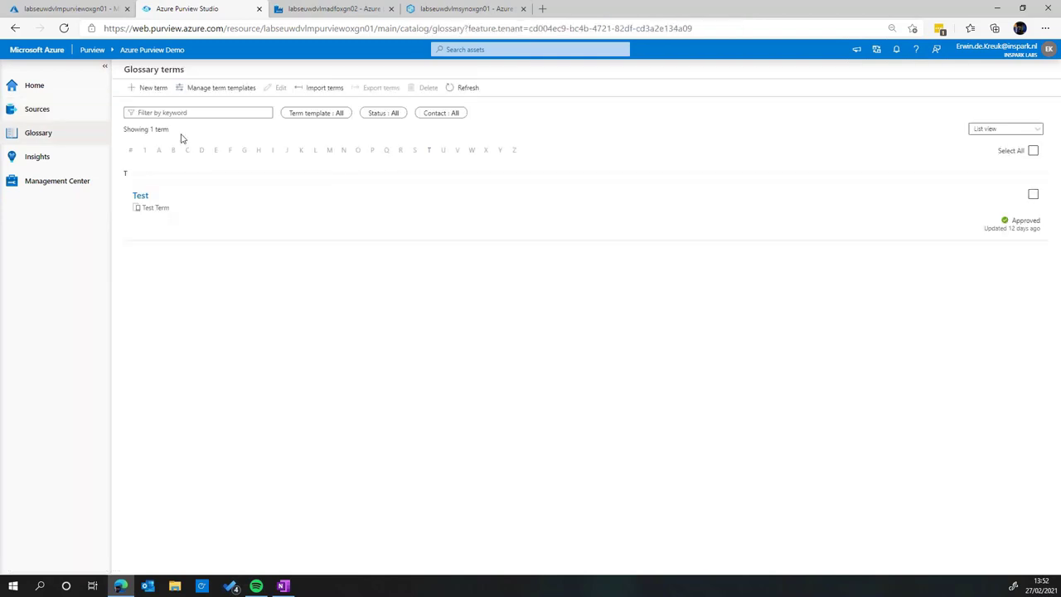
Step: Preview the New term, Import terms and term template forms, view Insights, then open Management Center
click(146, 88)
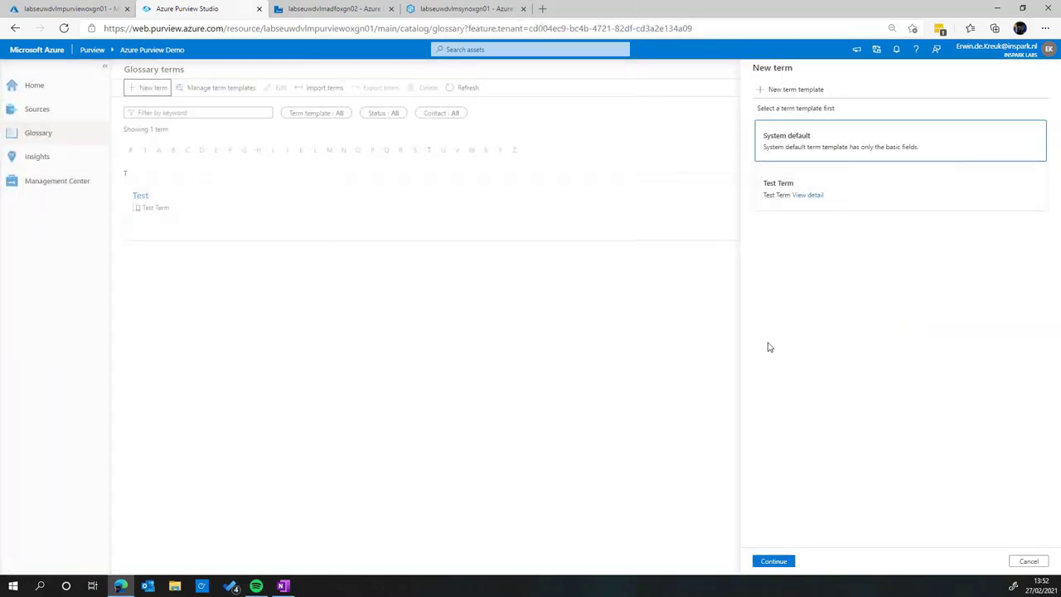
click(1037, 561)
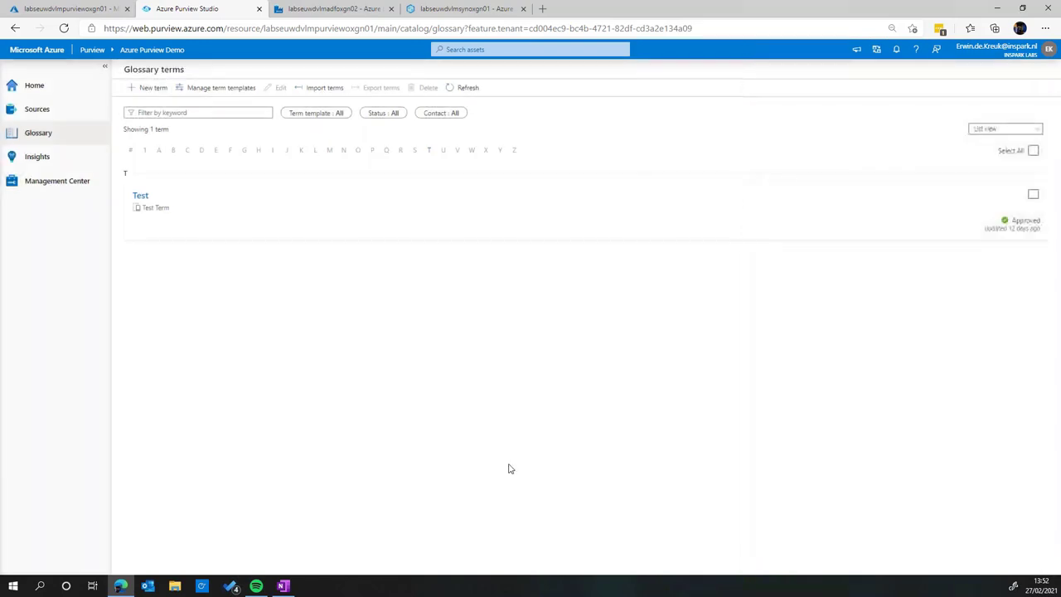
click(325, 88)
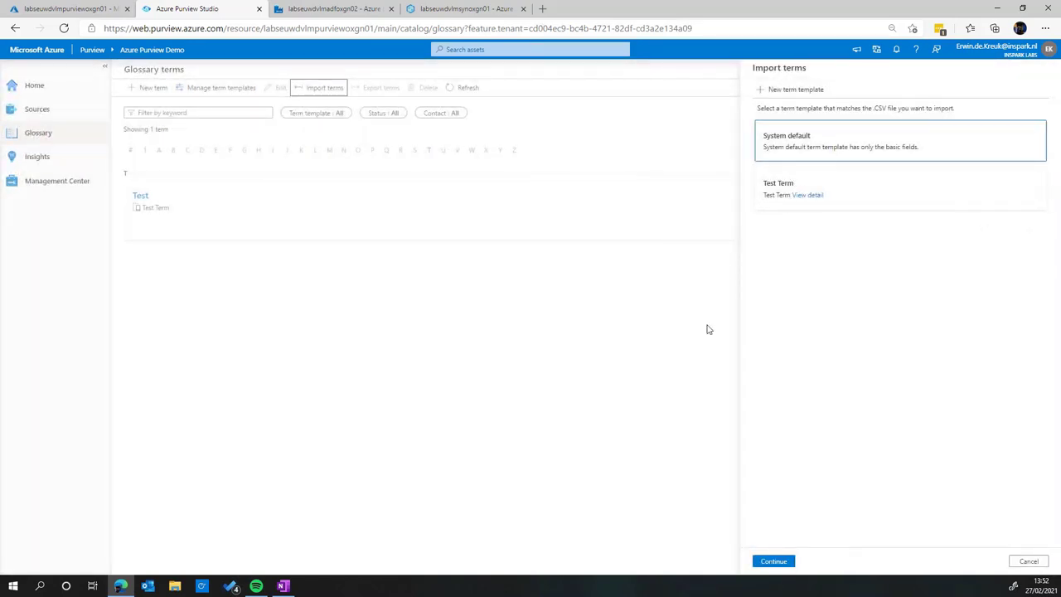
click(775, 89)
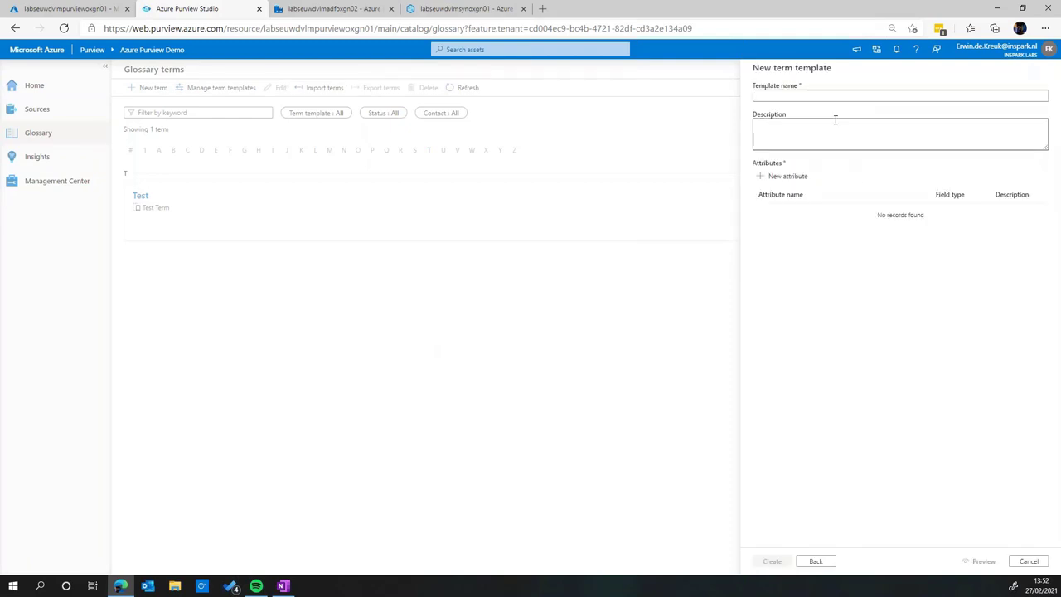
click(1028, 561)
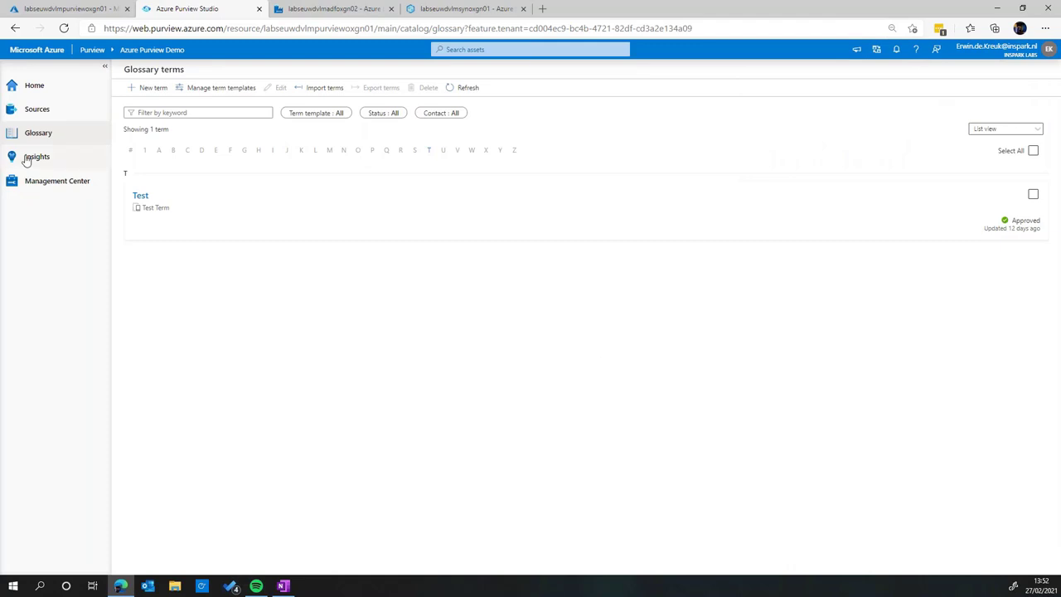
click(27, 159)
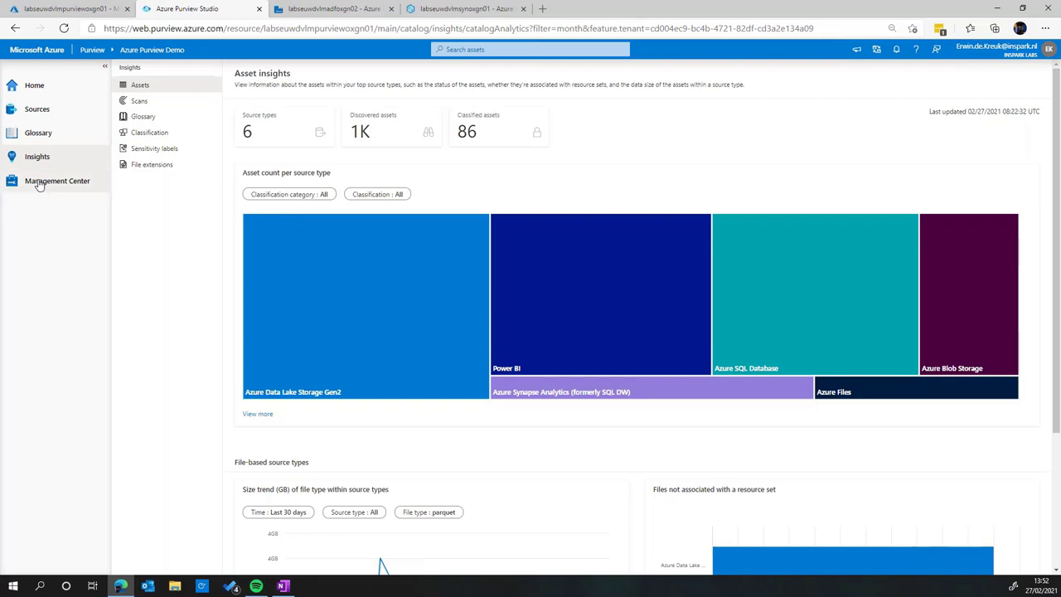
click(39, 182)
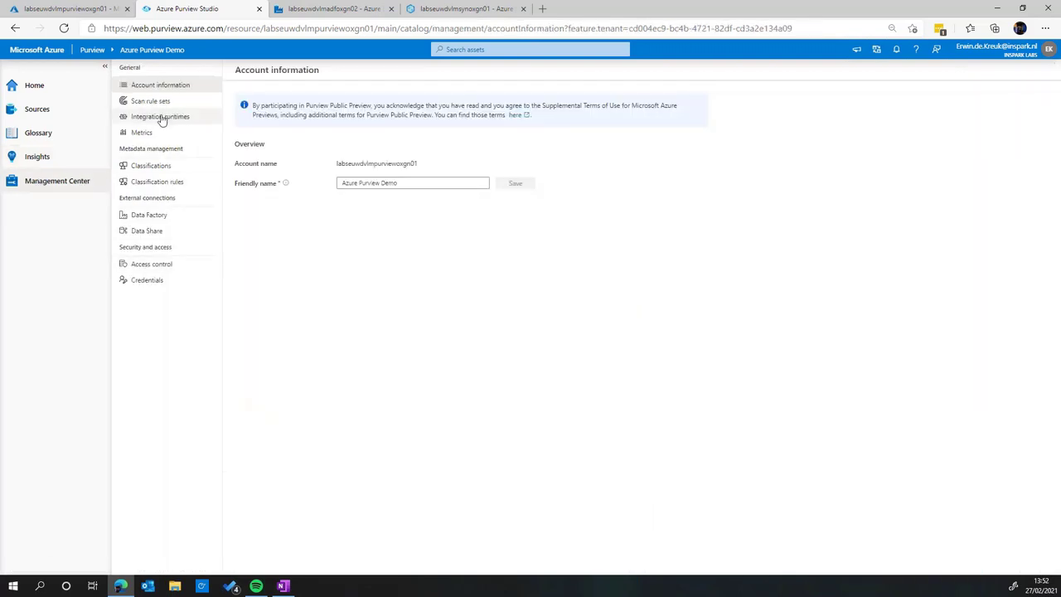
Step: Select the 'Azure Purview Demo' friendly name, then view scan rule sets and integration runtimes without creating one
drag(398, 179, 310, 175)
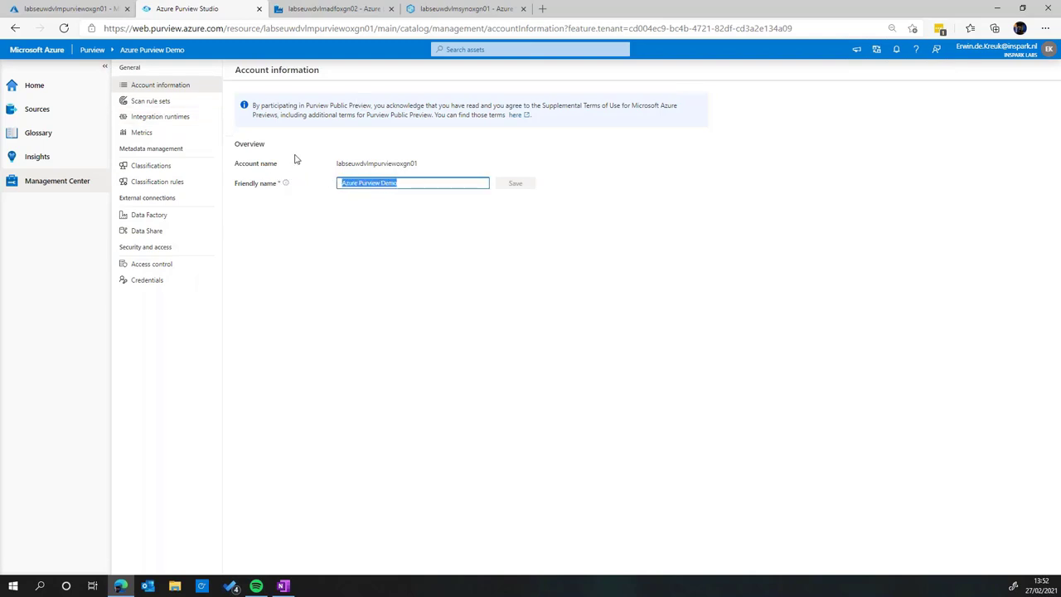
click(151, 101)
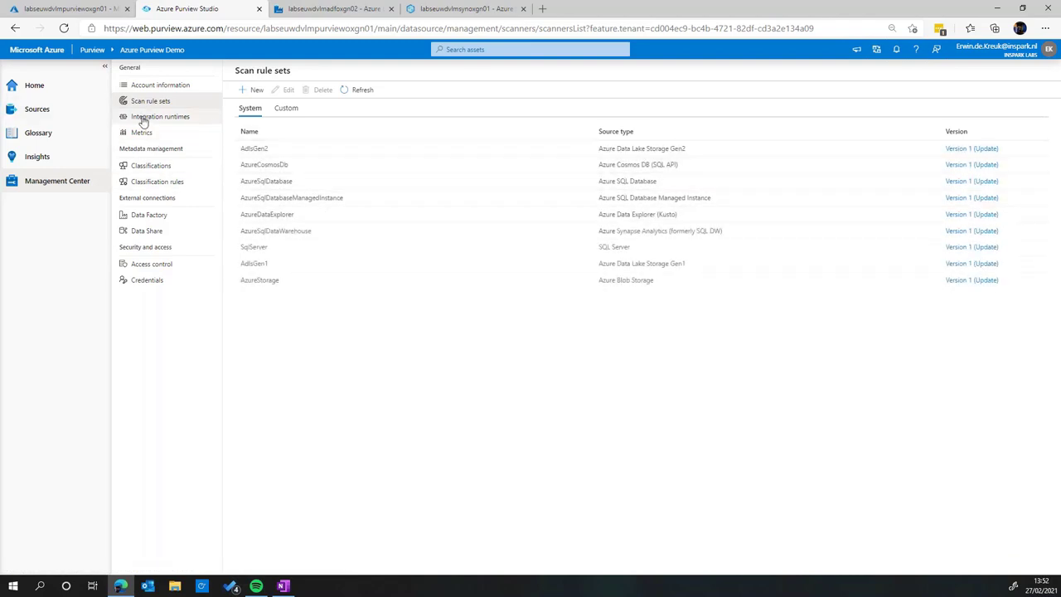
click(147, 120)
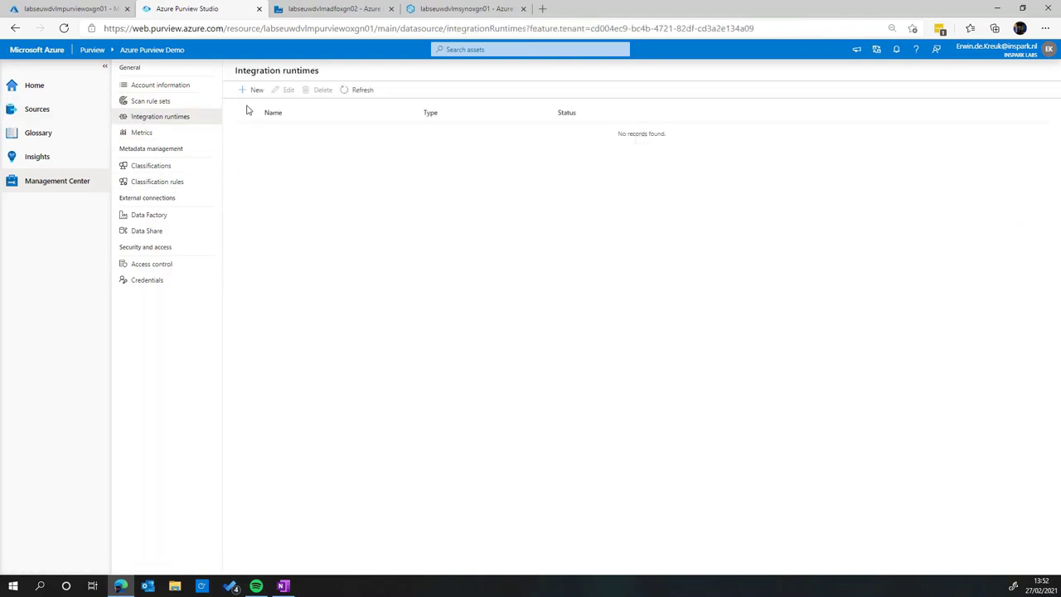
click(248, 92)
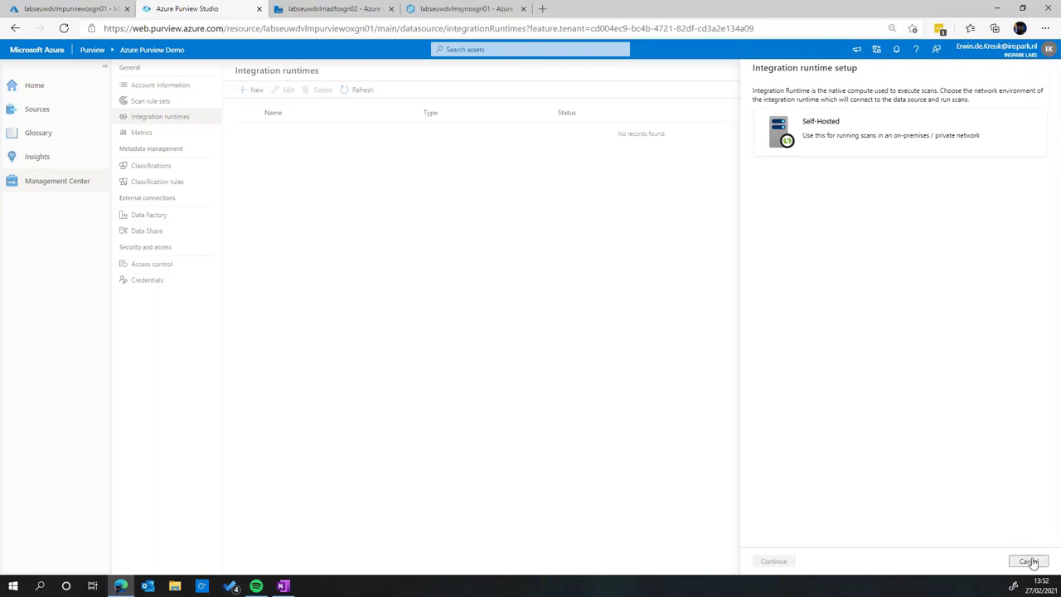
click(1027, 561)
Step: Look over Metrics, Classifications and Classification rules, then open the Data Factory connections page
click(158, 135)
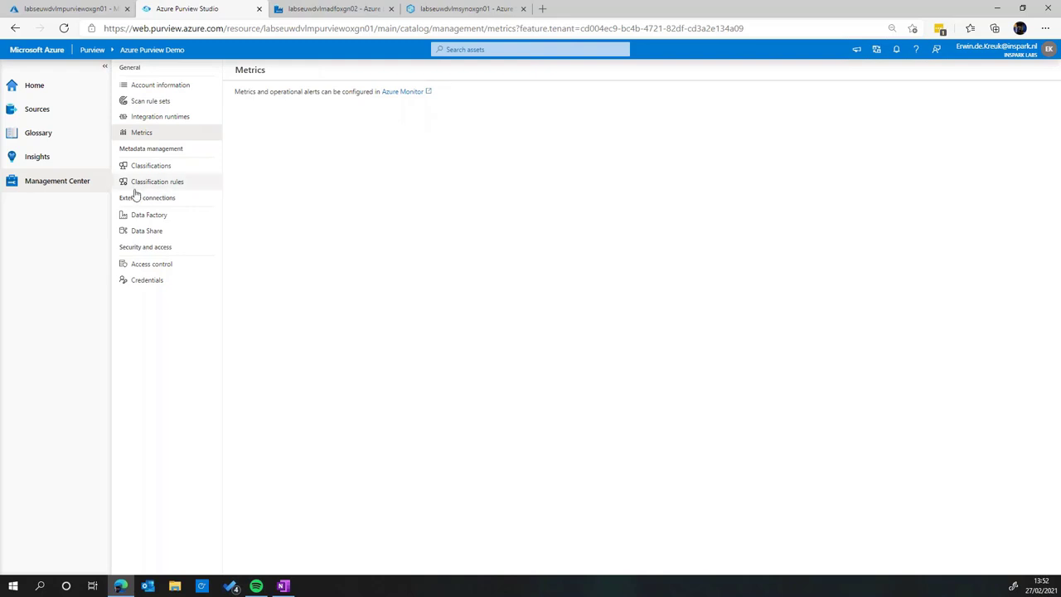
click(143, 166)
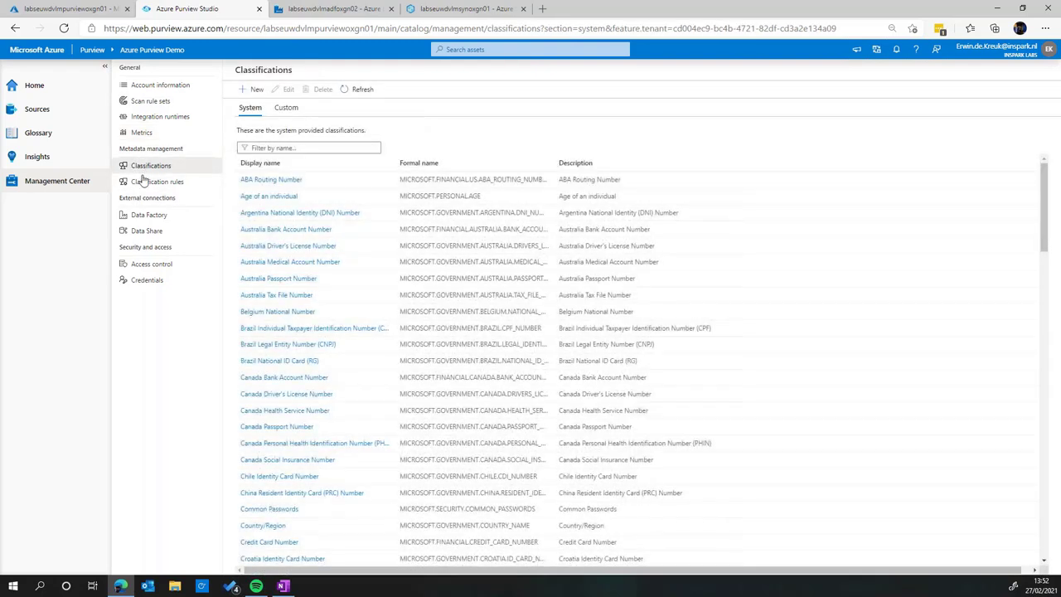
click(140, 183)
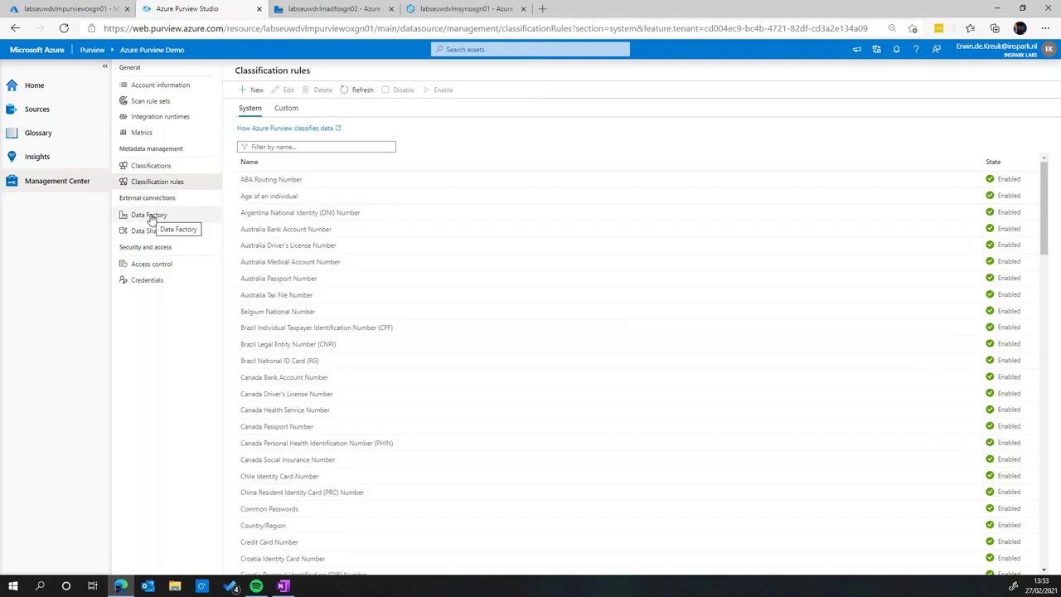
click(152, 218)
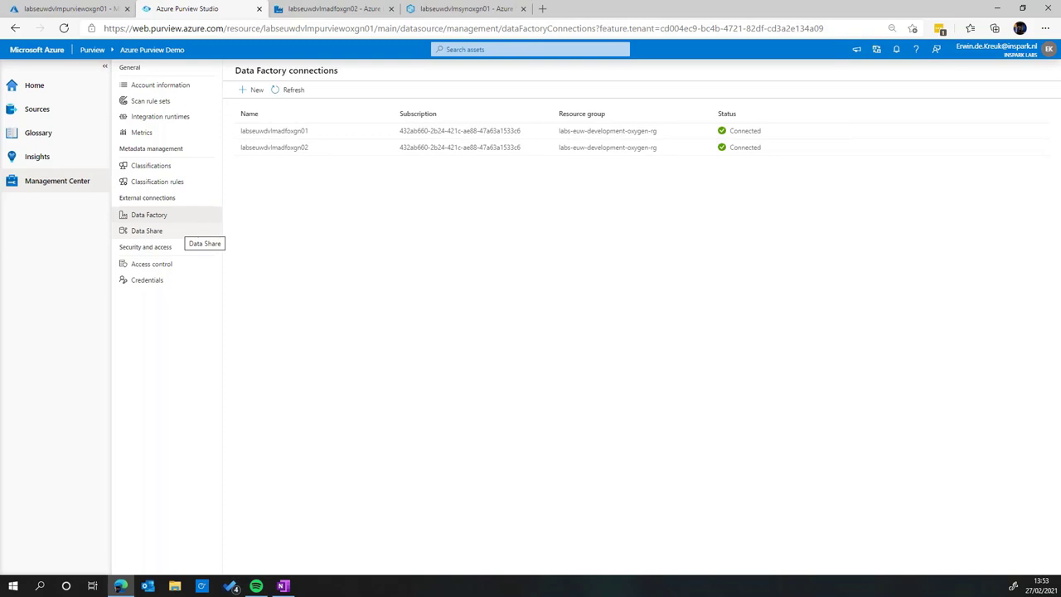
Step: Start a new Data Factory connection under the Data & AI subscription, then cancel it
click(255, 91)
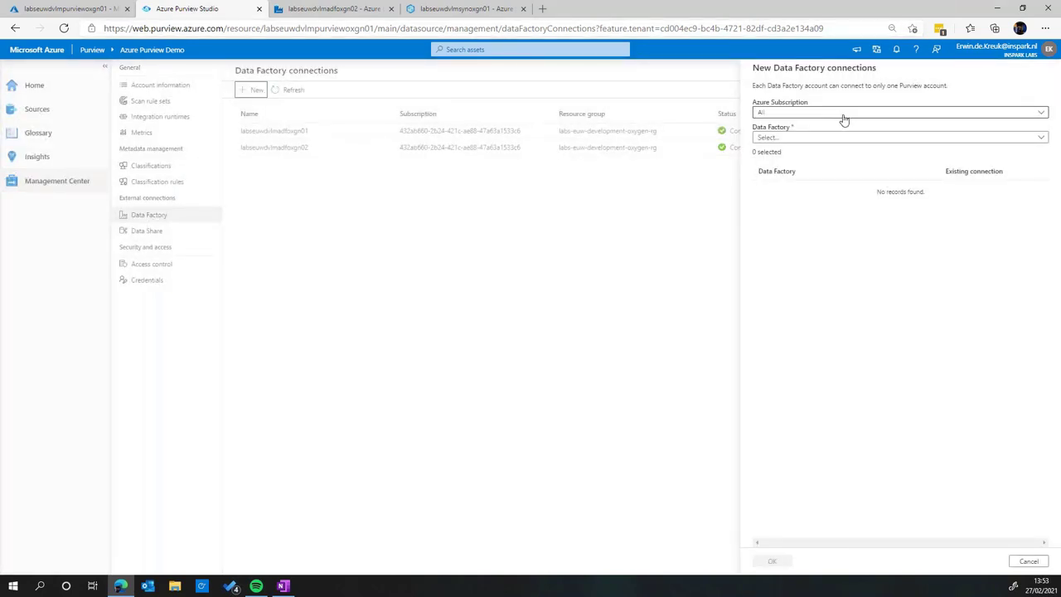
click(834, 114)
click(803, 144)
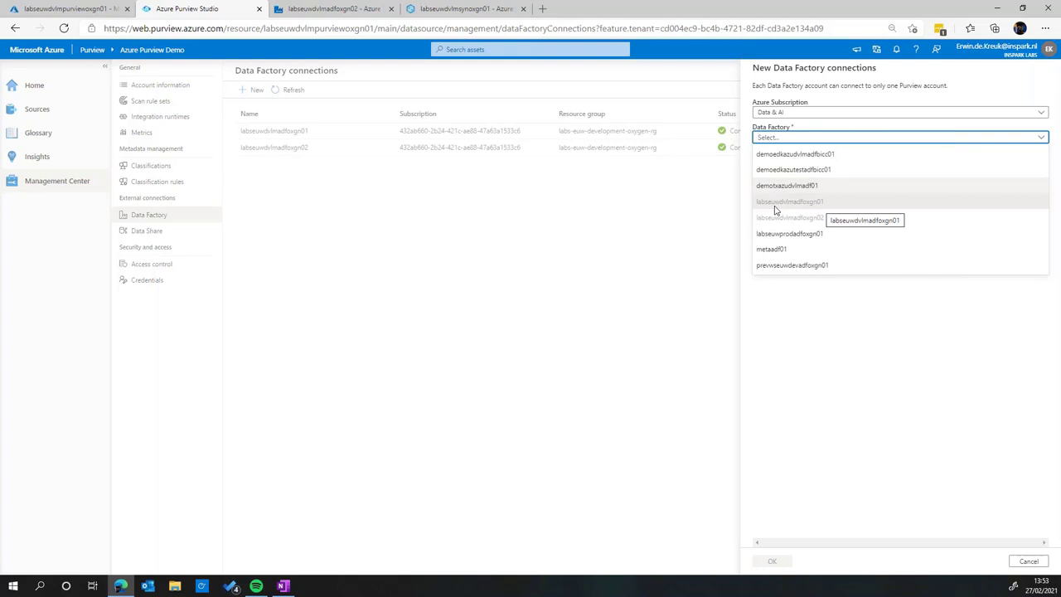
click(1031, 561)
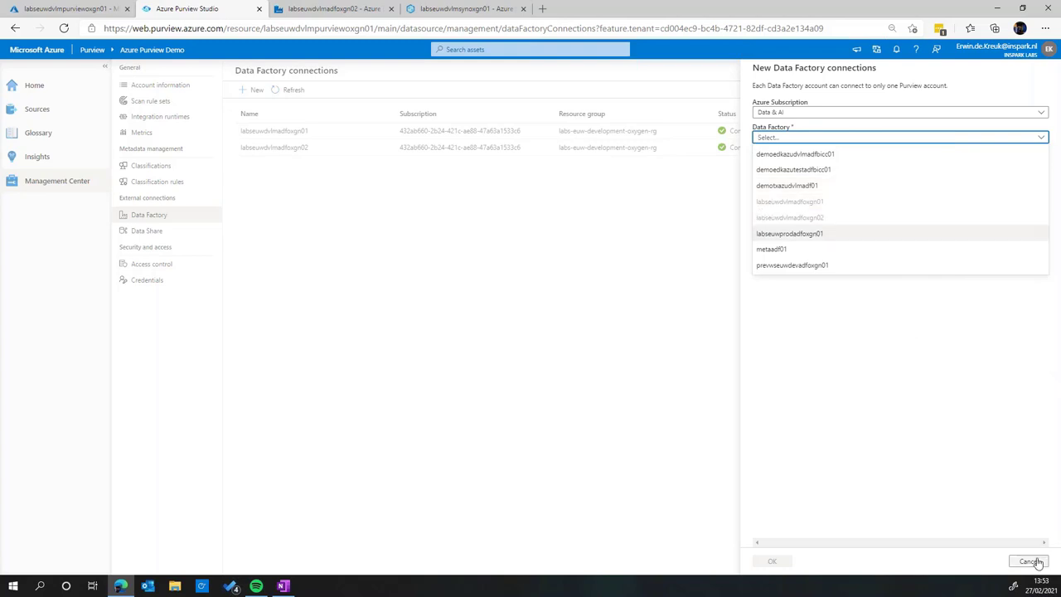
Step: Try a new Data Share connection under VDL Poc and Data & AI, cancel it, then open Access control
click(139, 232)
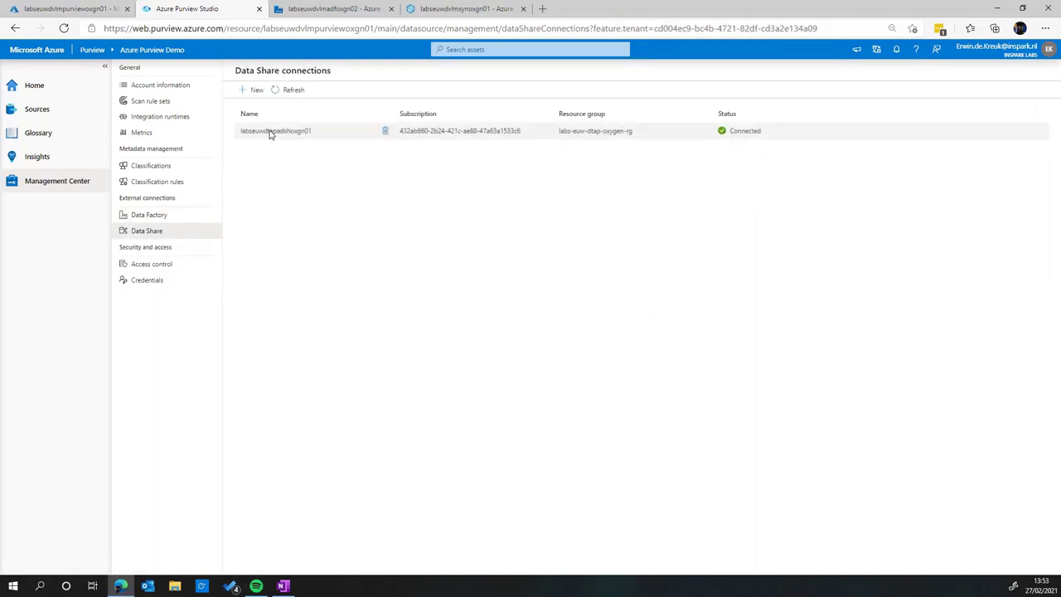
click(252, 90)
click(857, 113)
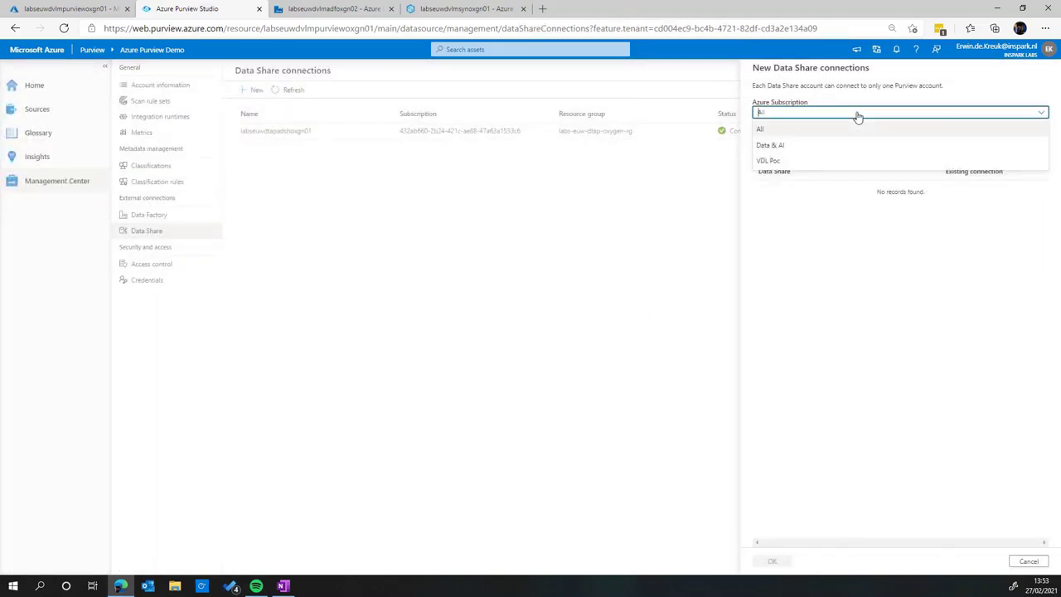
click(800, 159)
click(804, 139)
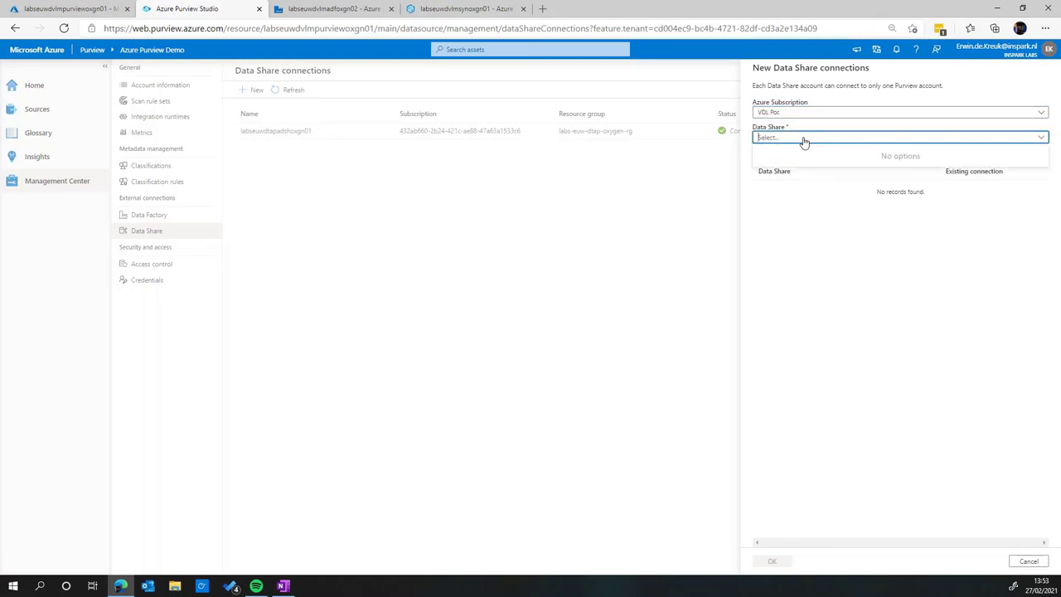
click(802, 114)
click(783, 142)
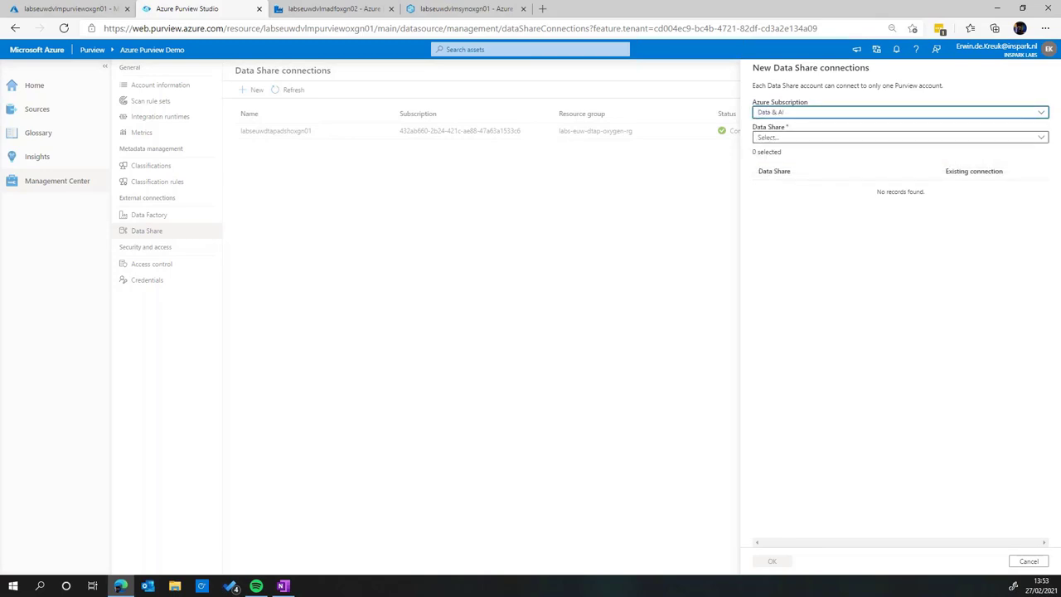
click(799, 138)
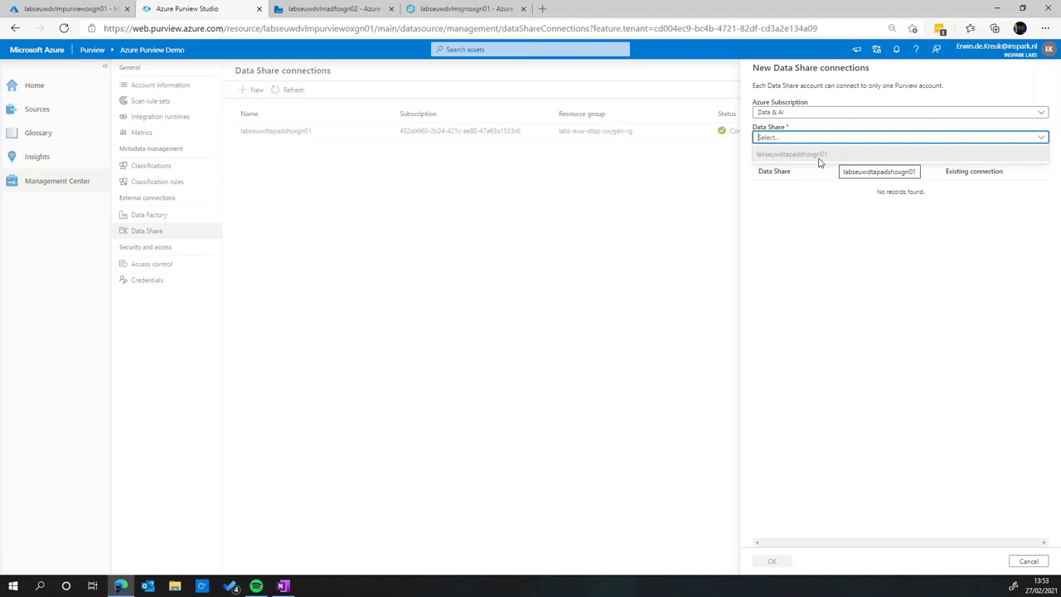
click(1032, 561)
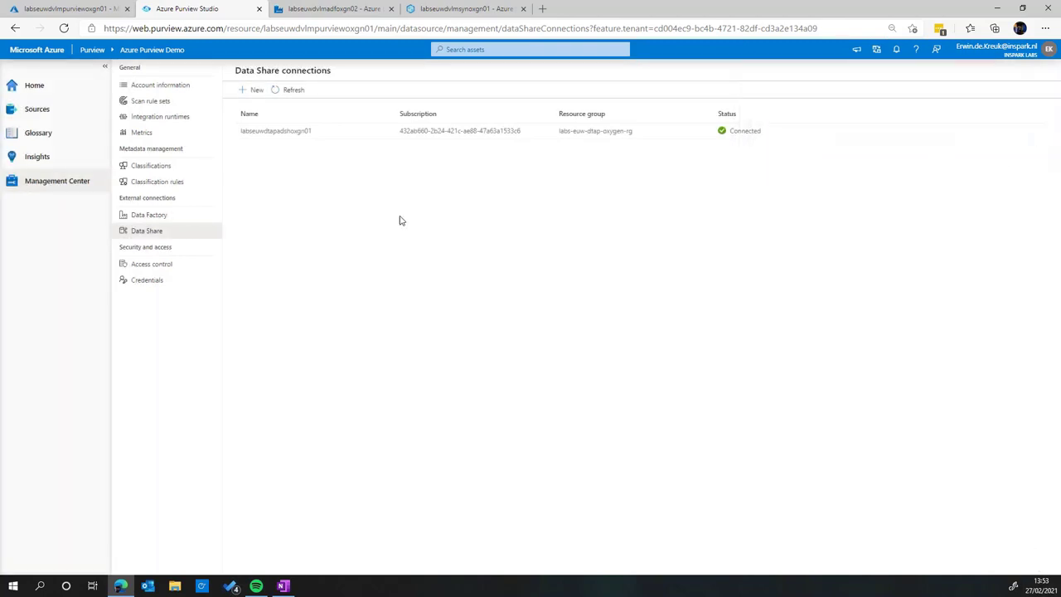
click(151, 265)
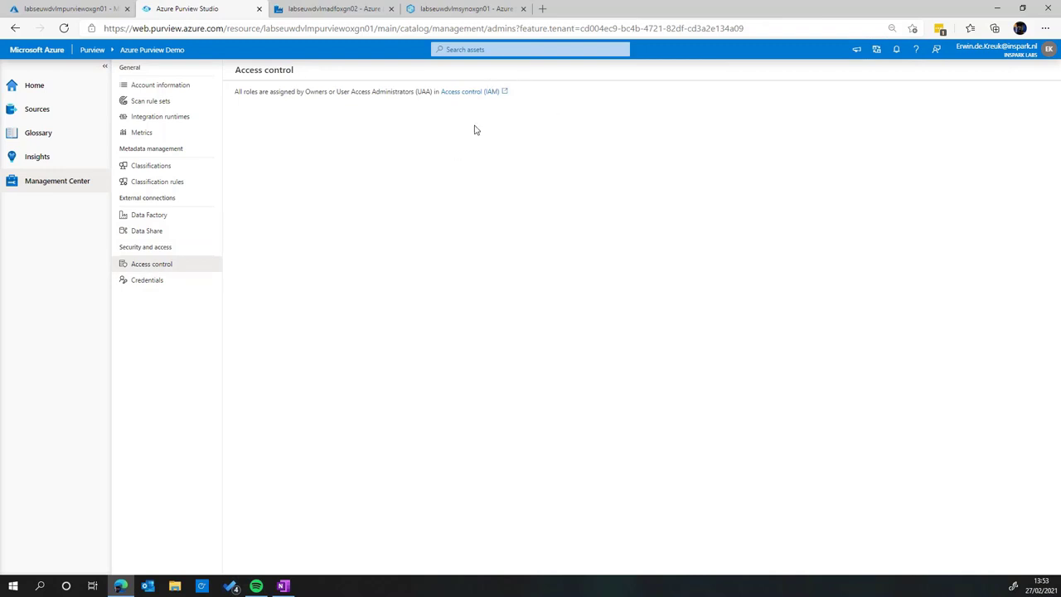
Step: Open Credentials to see CRED_COSMOS and check its LS_AKV_KEYVAULT Key Vault connection
click(147, 281)
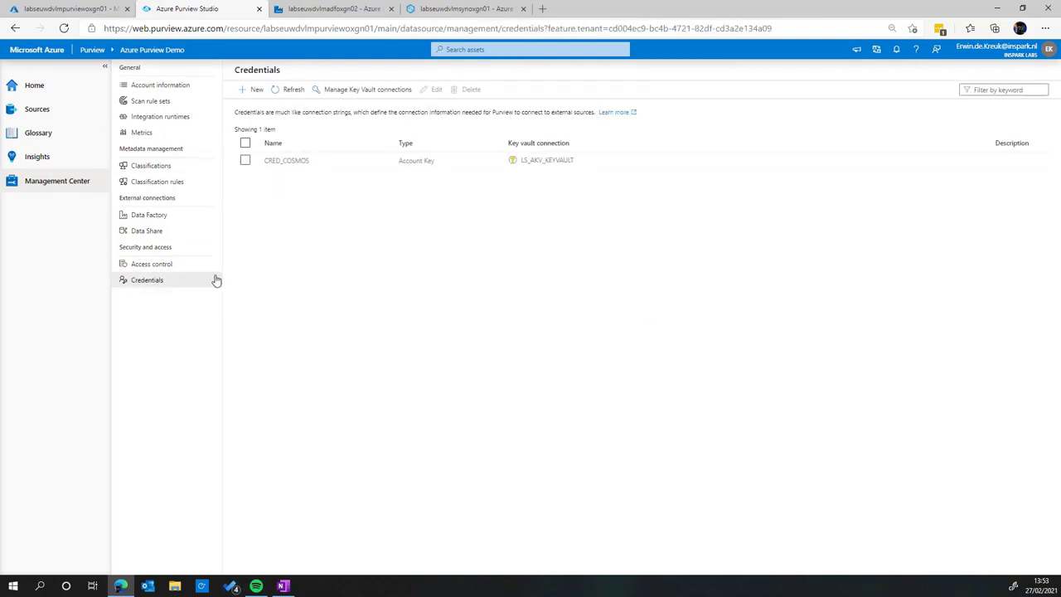
click(377, 91)
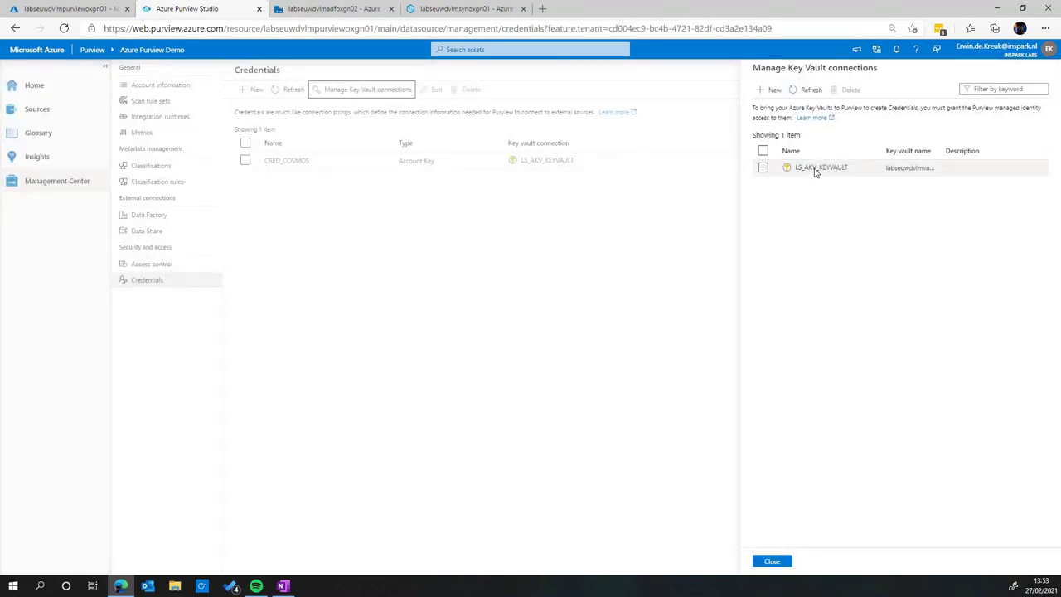
click(773, 561)
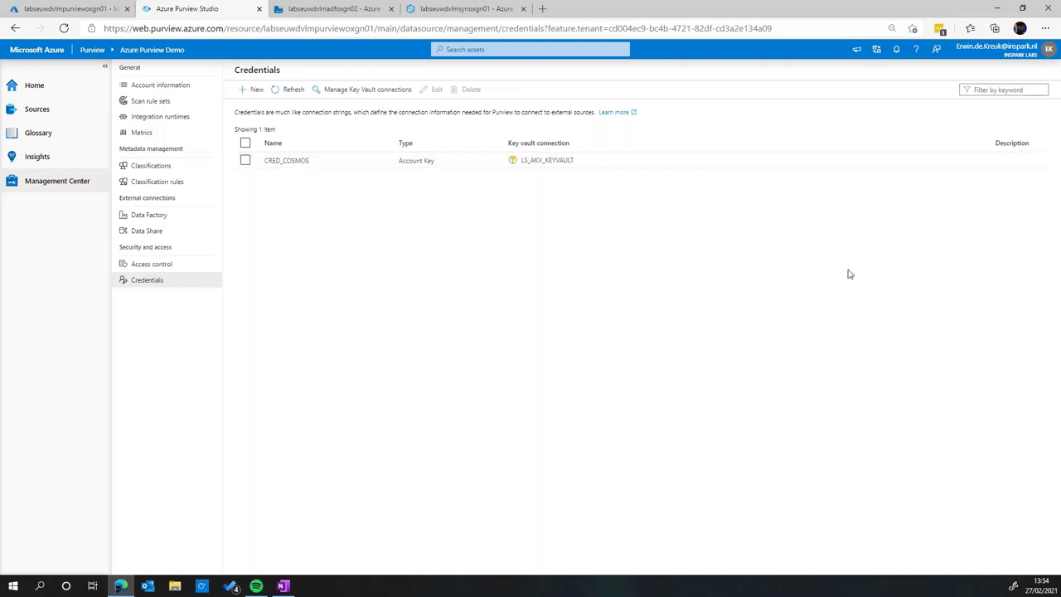
Step: Check What's new, account details and notifications, then open the Give feedback to Microsoft form
click(855, 50)
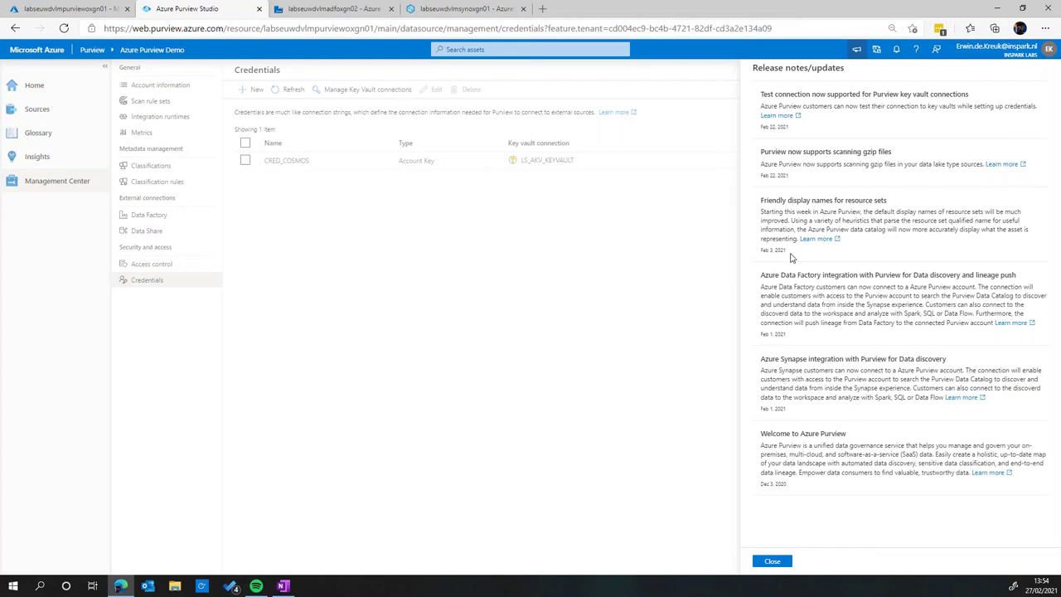
click(874, 52)
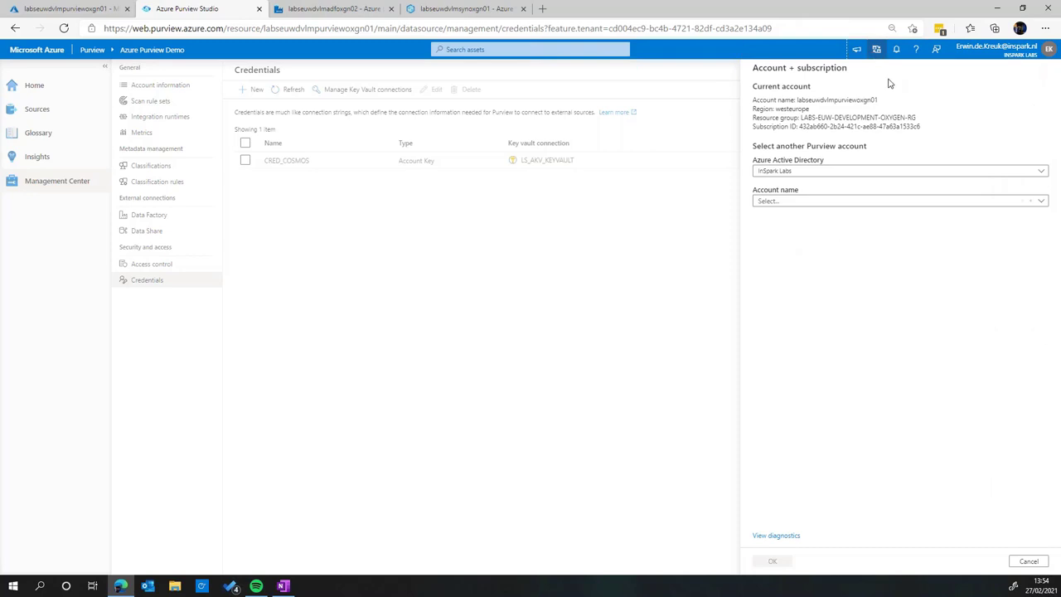
click(897, 52)
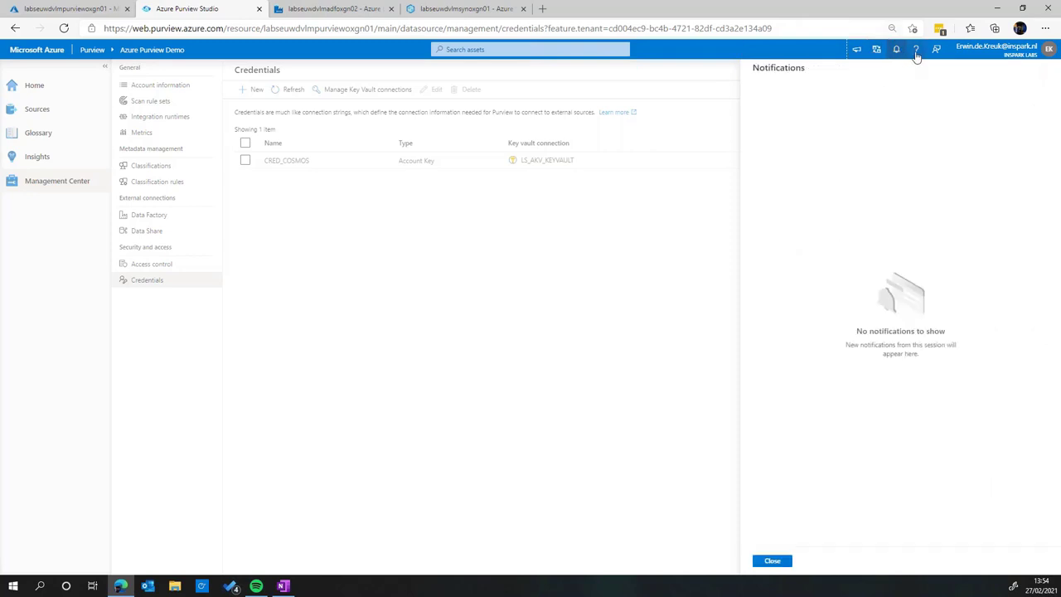
click(935, 50)
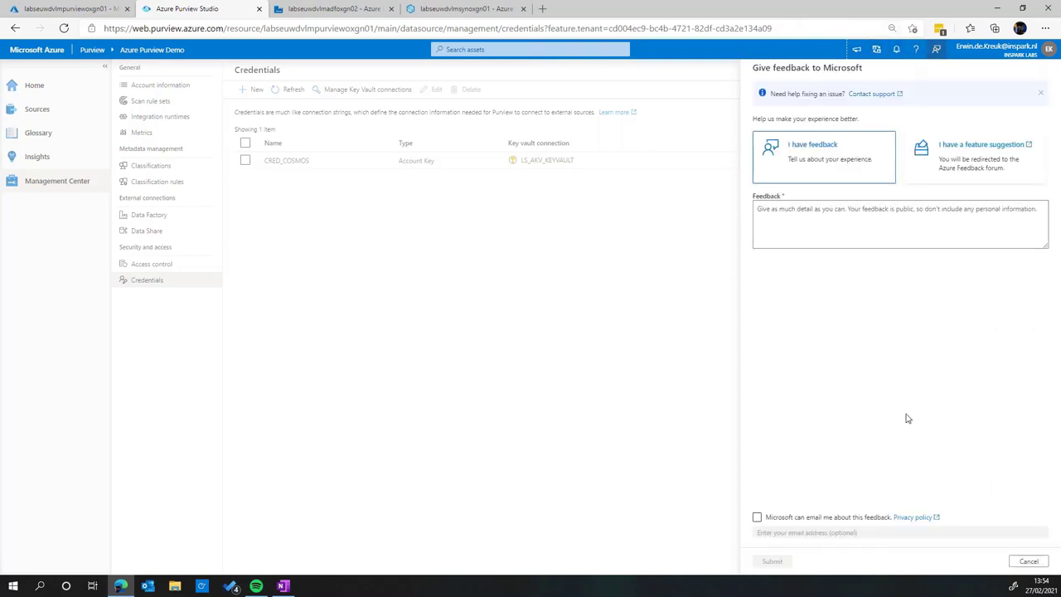
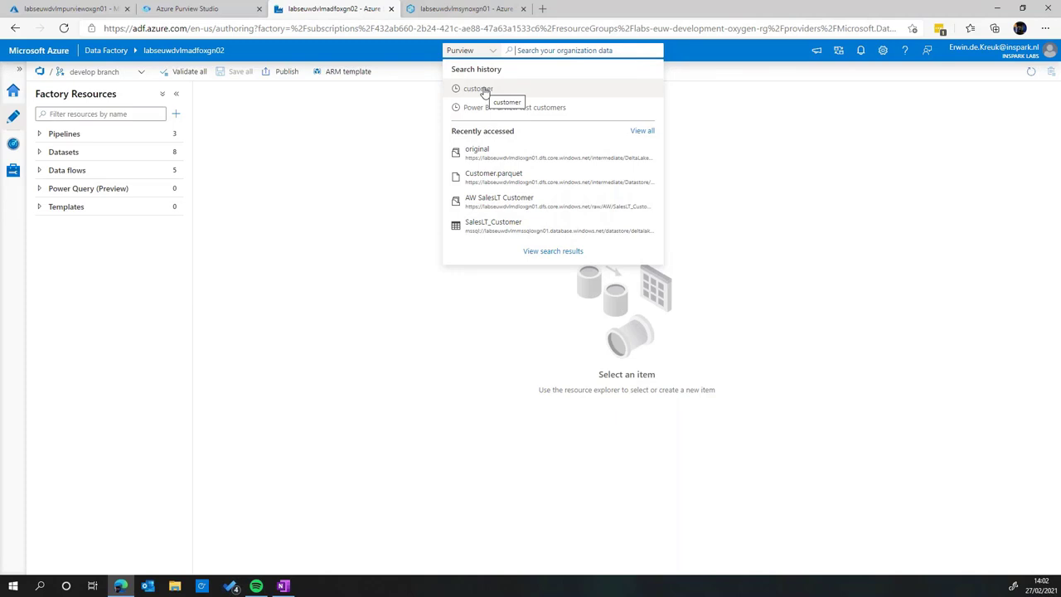
Step: In the Synapse workspace, go to the Azure Purview connection page under Manage
click(450, 10)
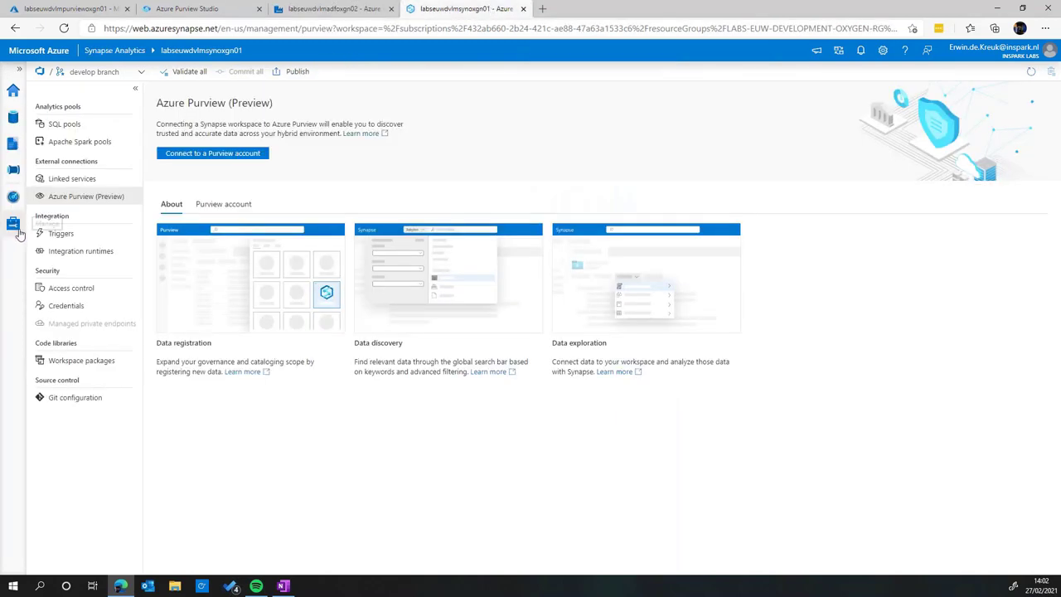
click(68, 178)
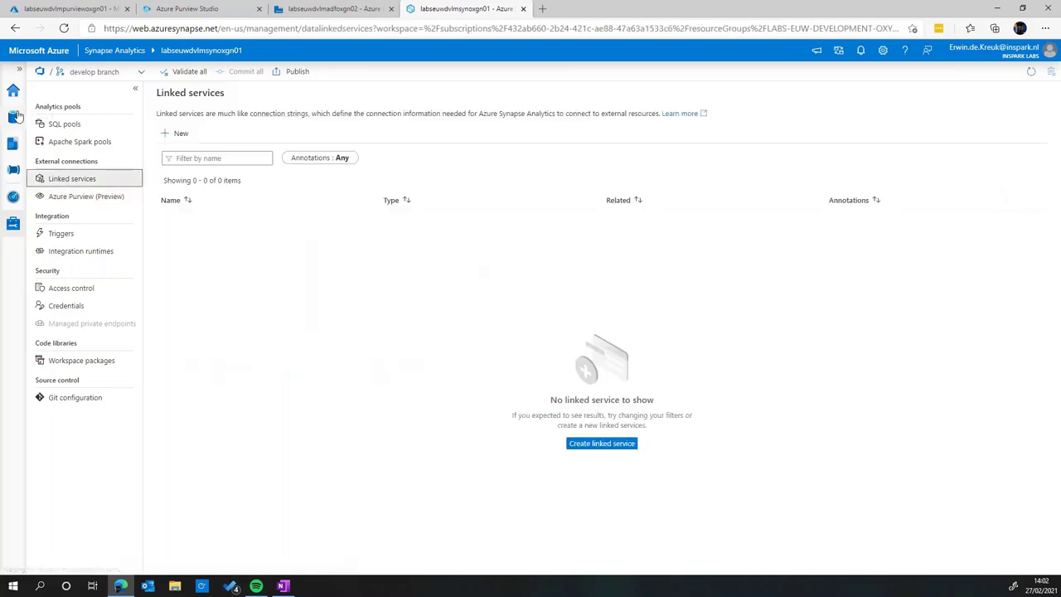
click(14, 88)
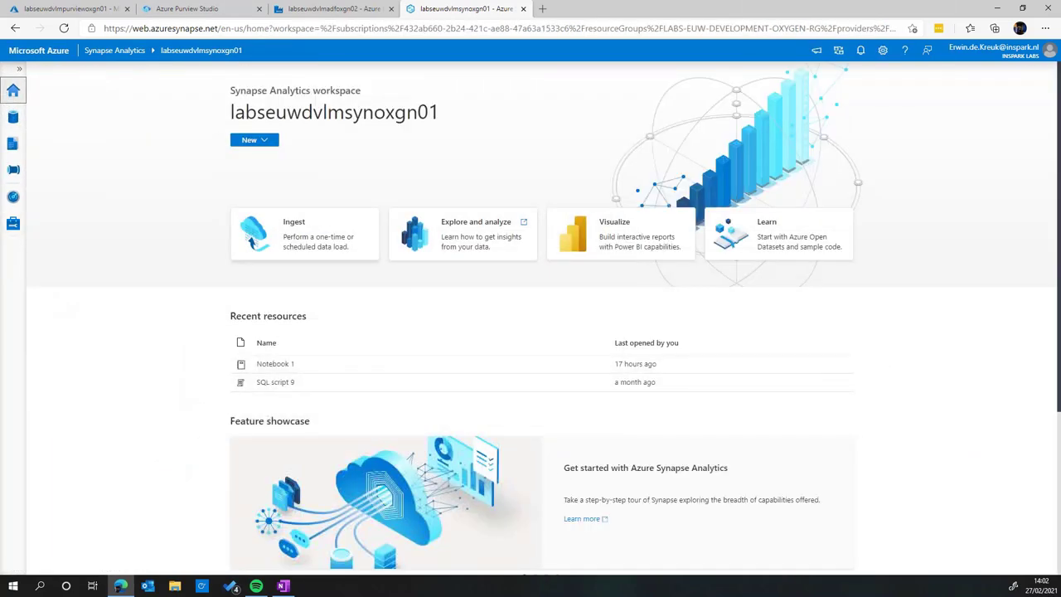
click(13, 224)
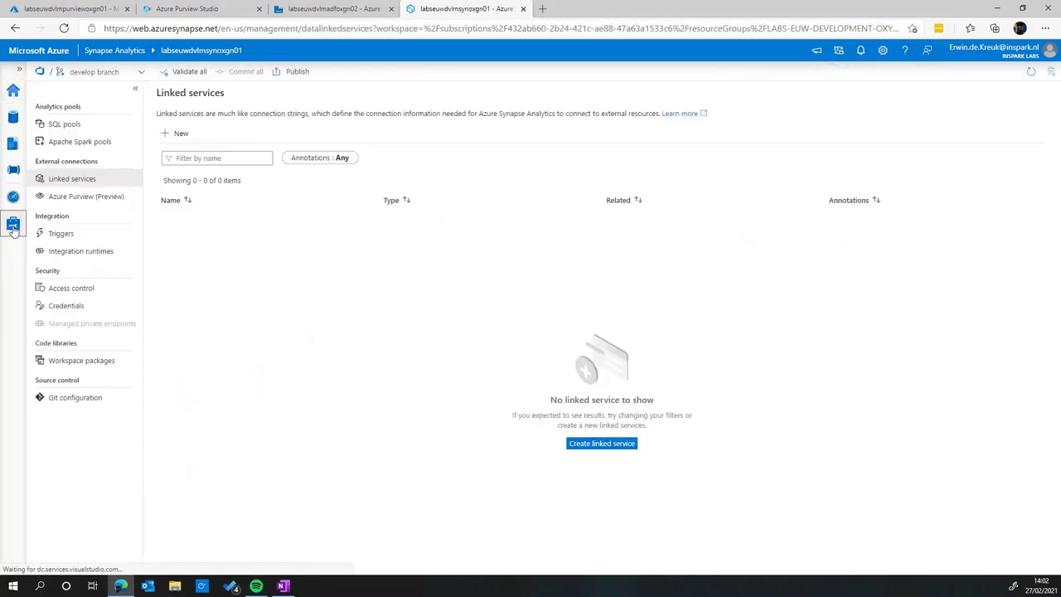
click(81, 198)
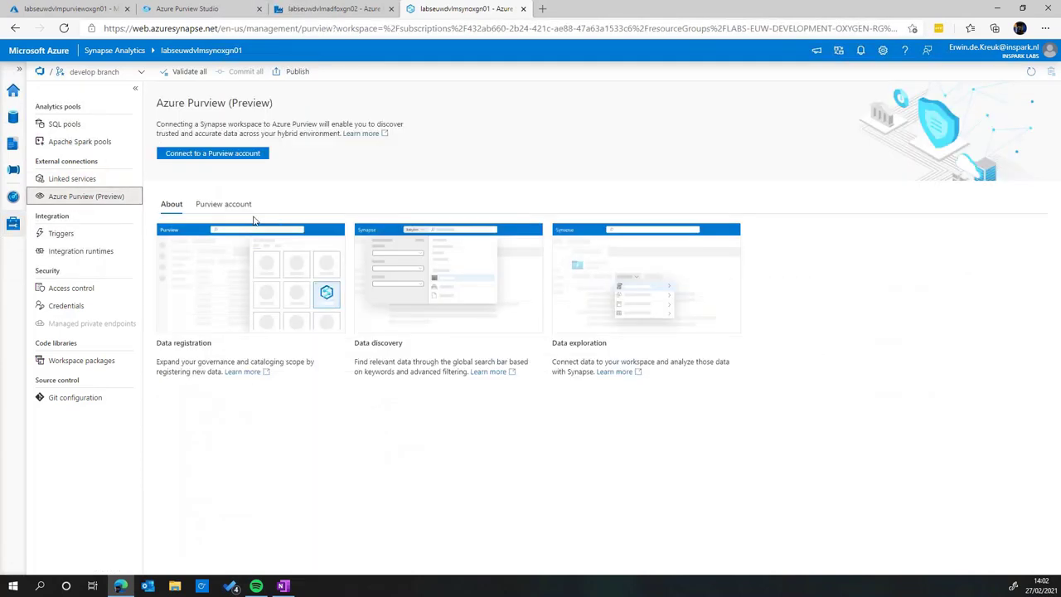
Step: Connect the workspace to the labseuwdvlmpurviewoxgn01 Purview account and open it in Purview Studio
click(220, 157)
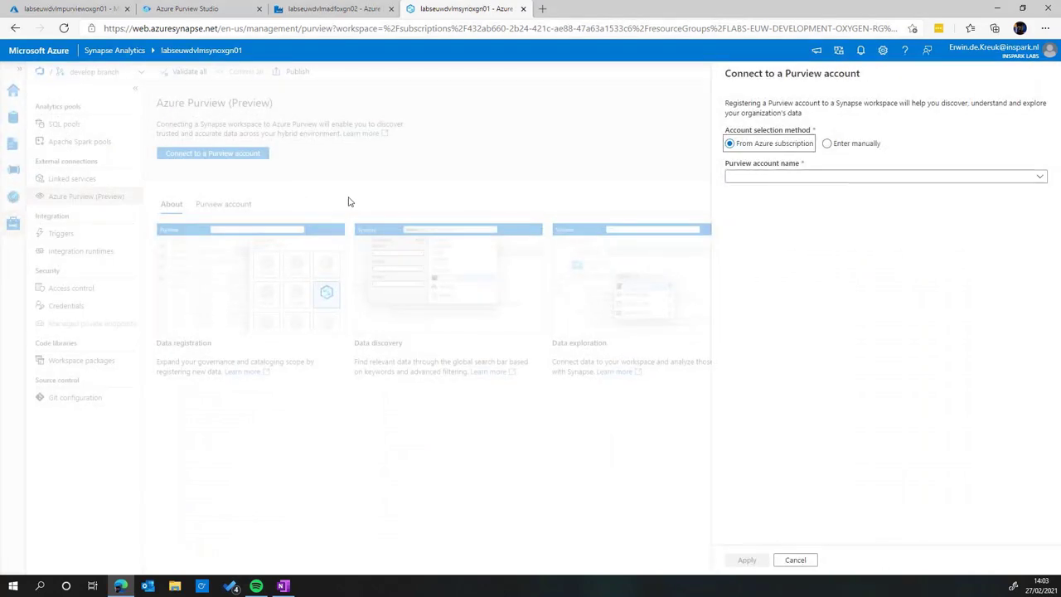
click(840, 178)
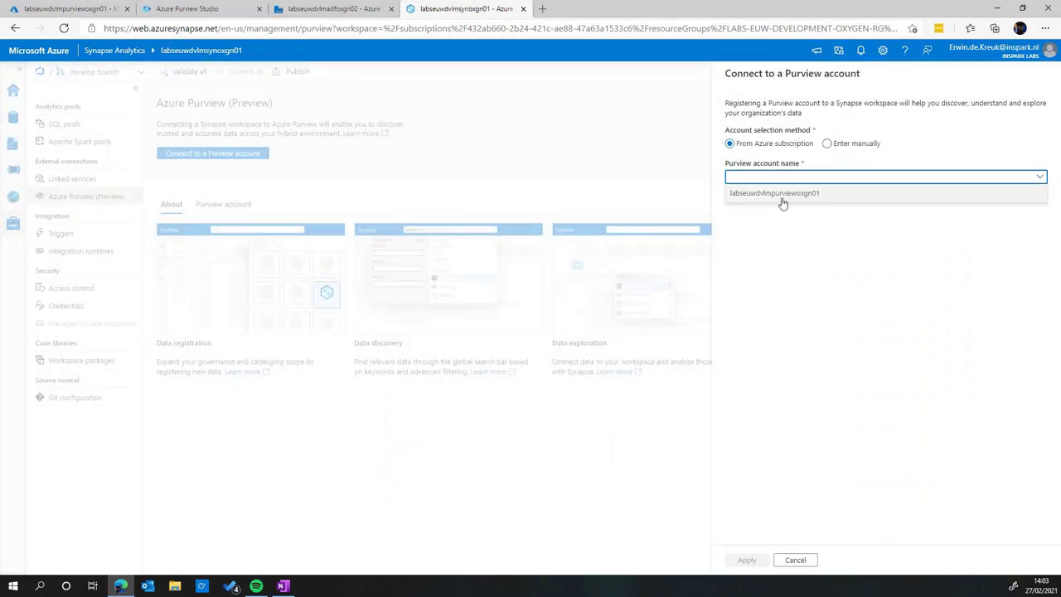
click(784, 201)
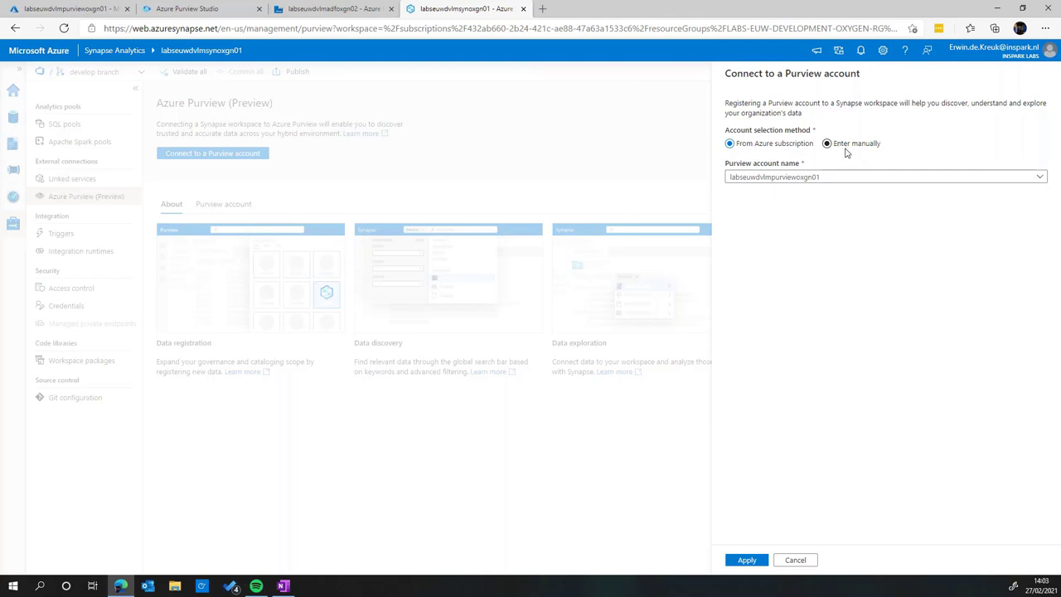
click(756, 560)
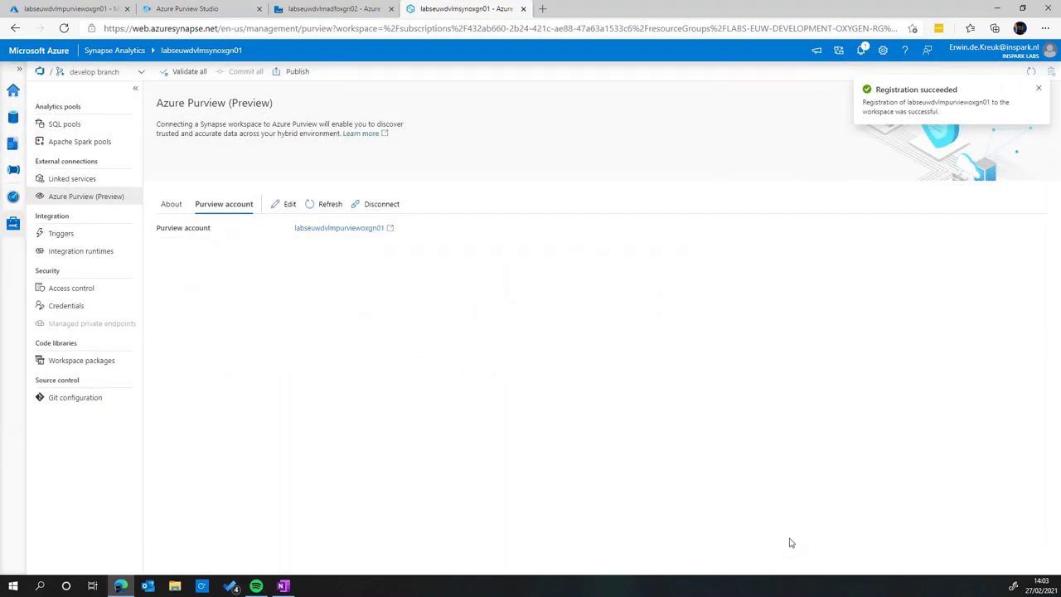
click(336, 232)
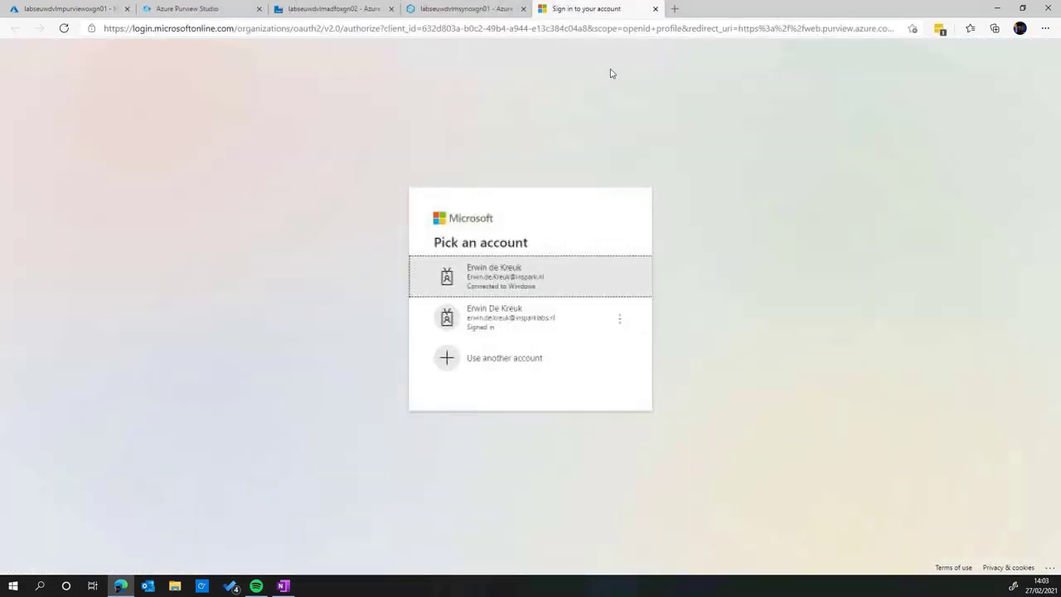
Step: Sign in to Purview Studio and open the list of registered sources
click(513, 282)
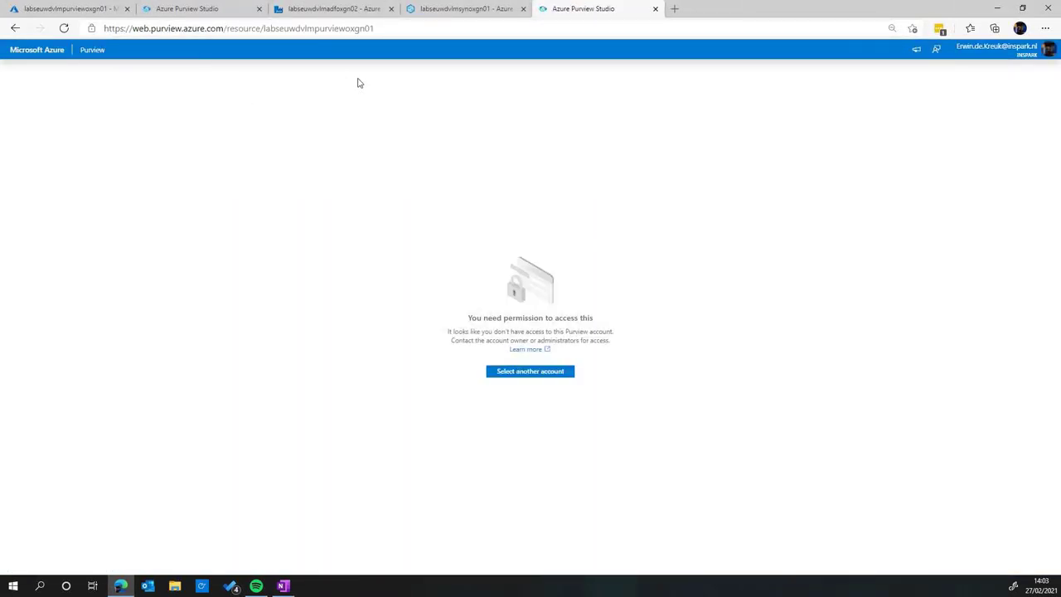
click(199, 7)
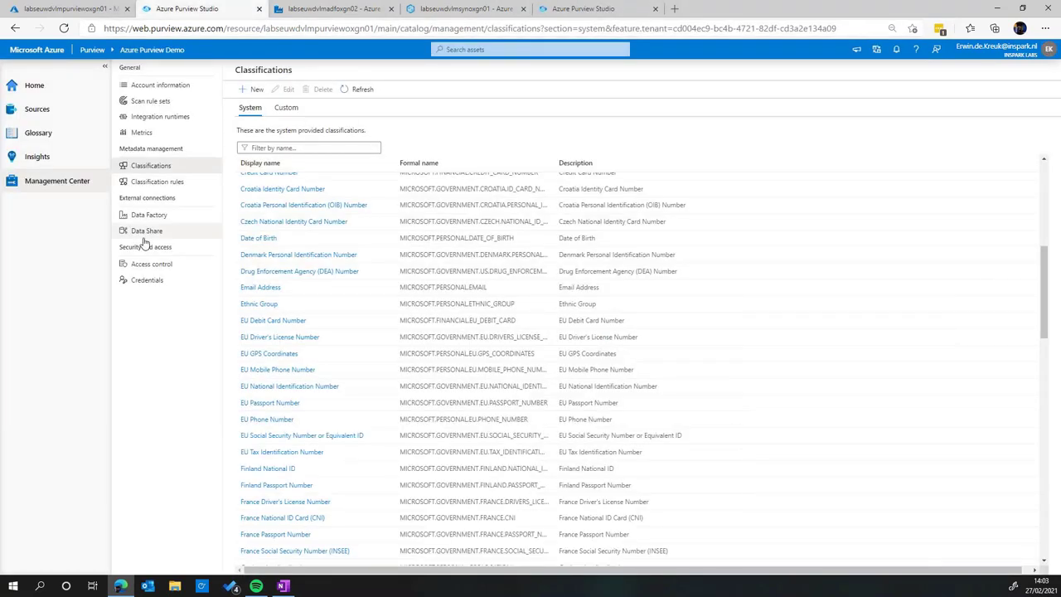
click(31, 86)
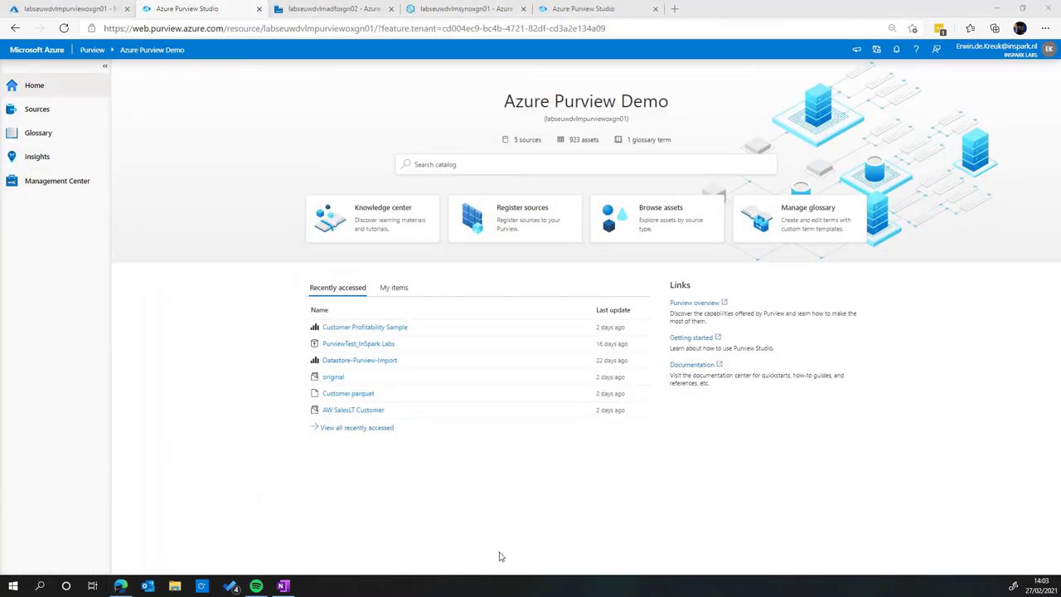
click(505, 224)
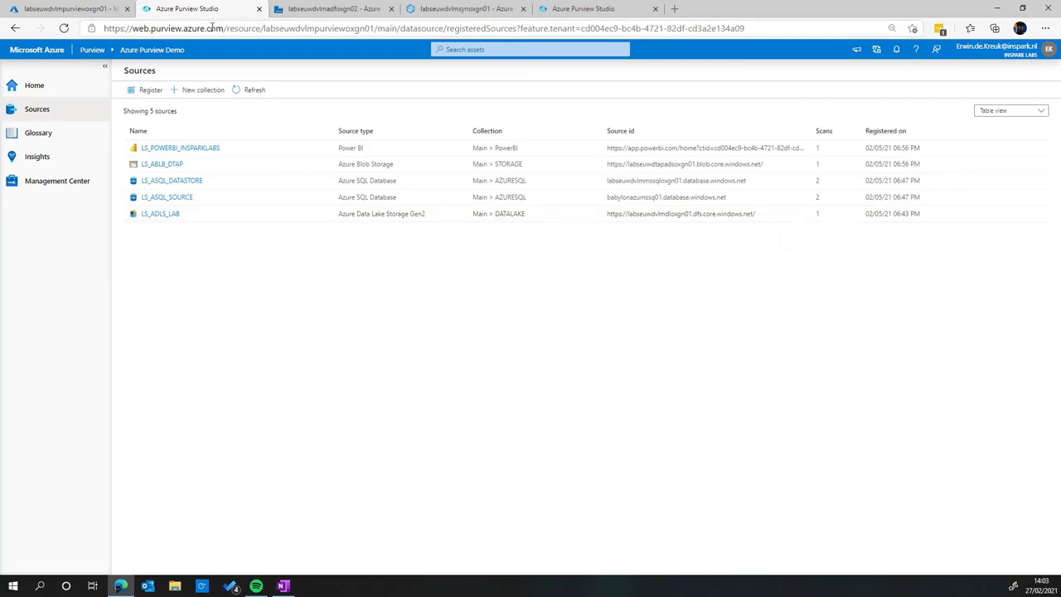
Step: Show the sources as a Map view, then start and cancel a new collection under COSMOS
click(1027, 110)
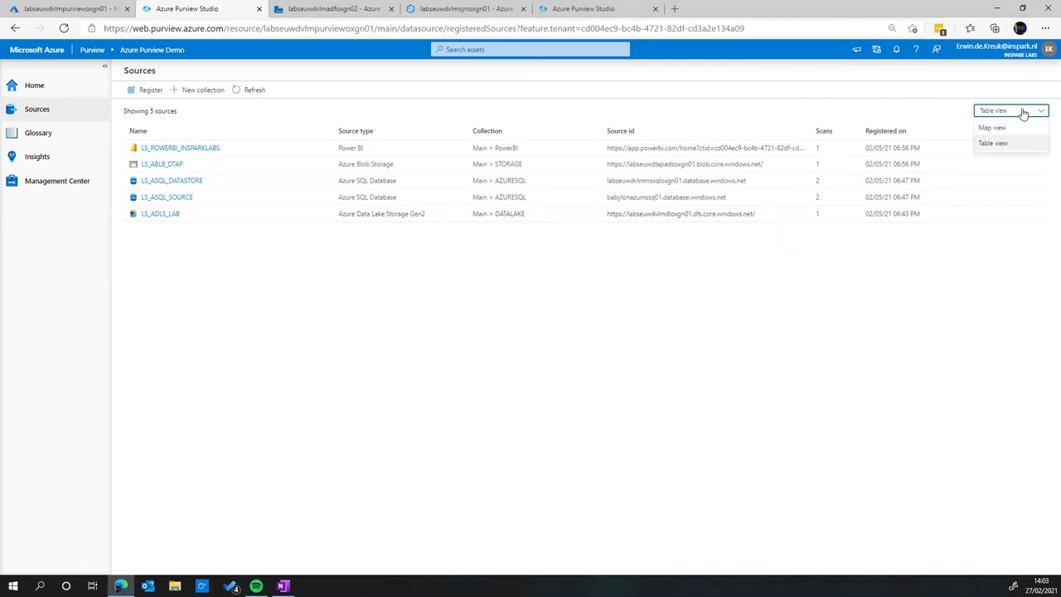
click(996, 127)
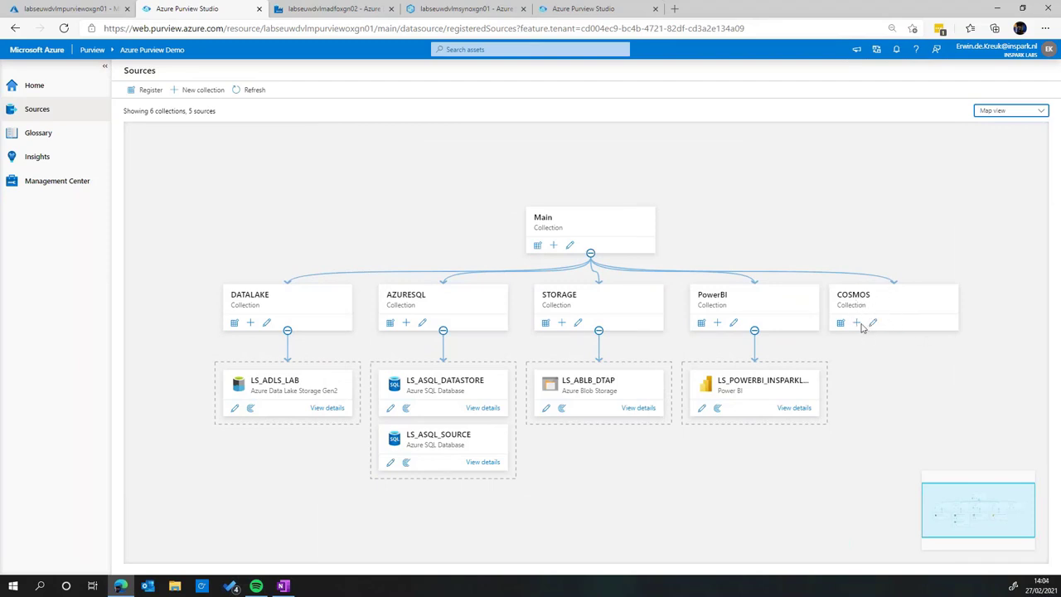
click(856, 324)
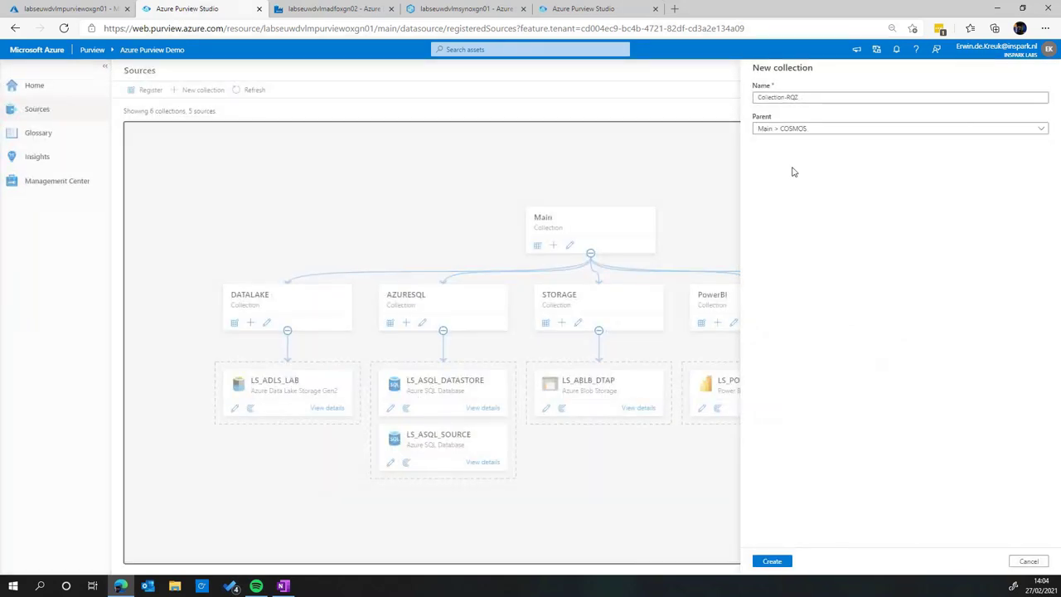
click(1029, 561)
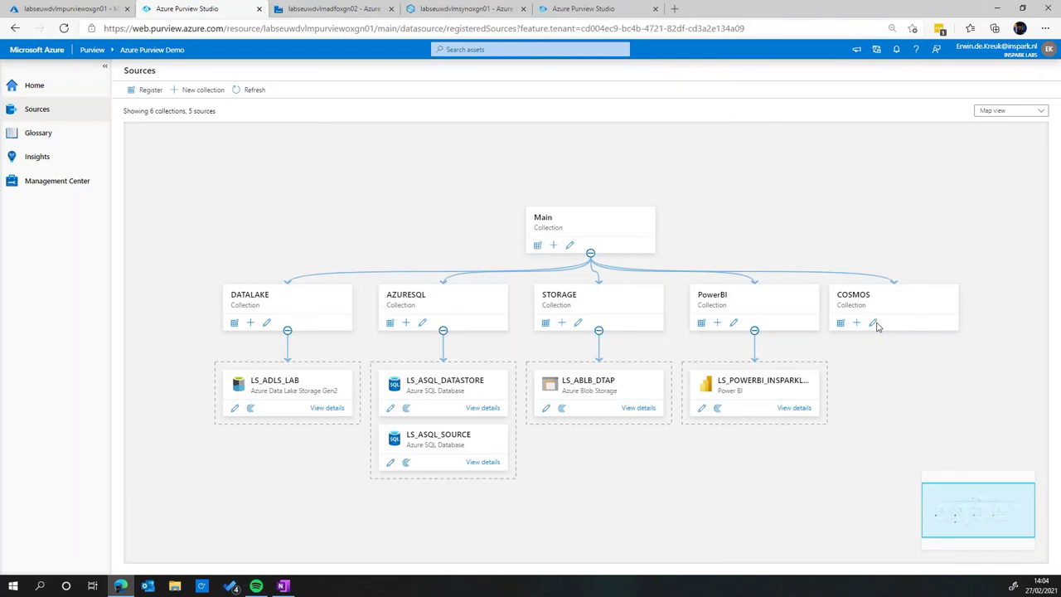
Step: Start registering a source in COSMOS with Azure Cosmos DB (SQL API) as the type
click(839, 324)
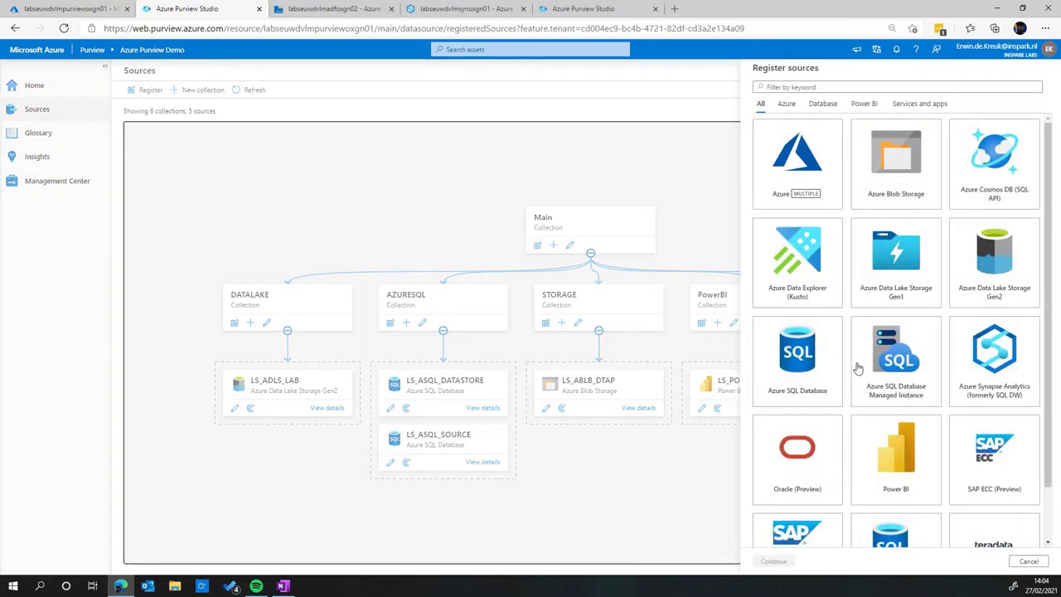
scroll(903, 280, down, 2)
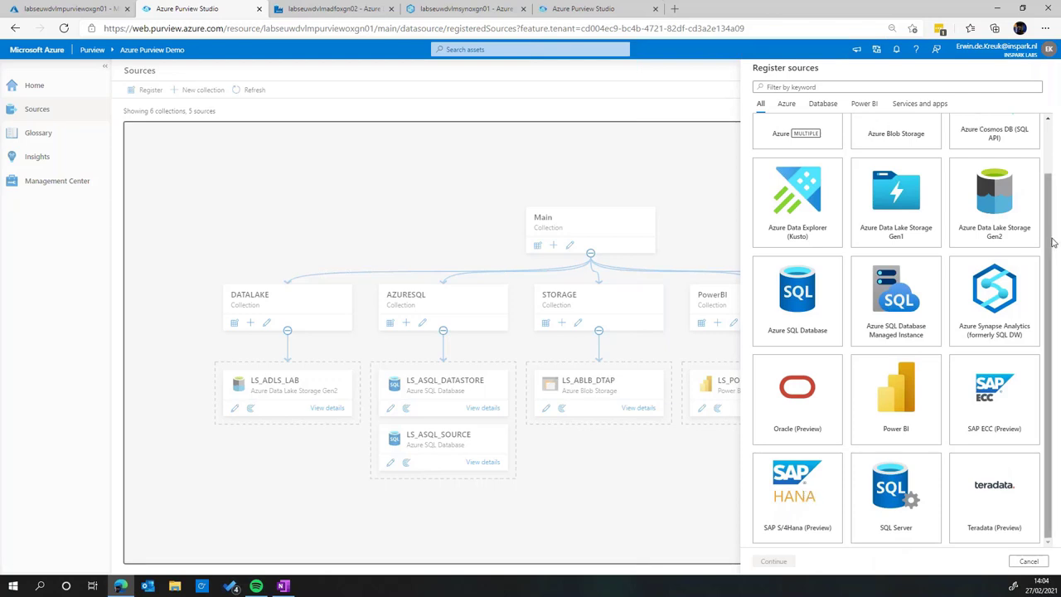
drag(1051, 242, 1055, 319)
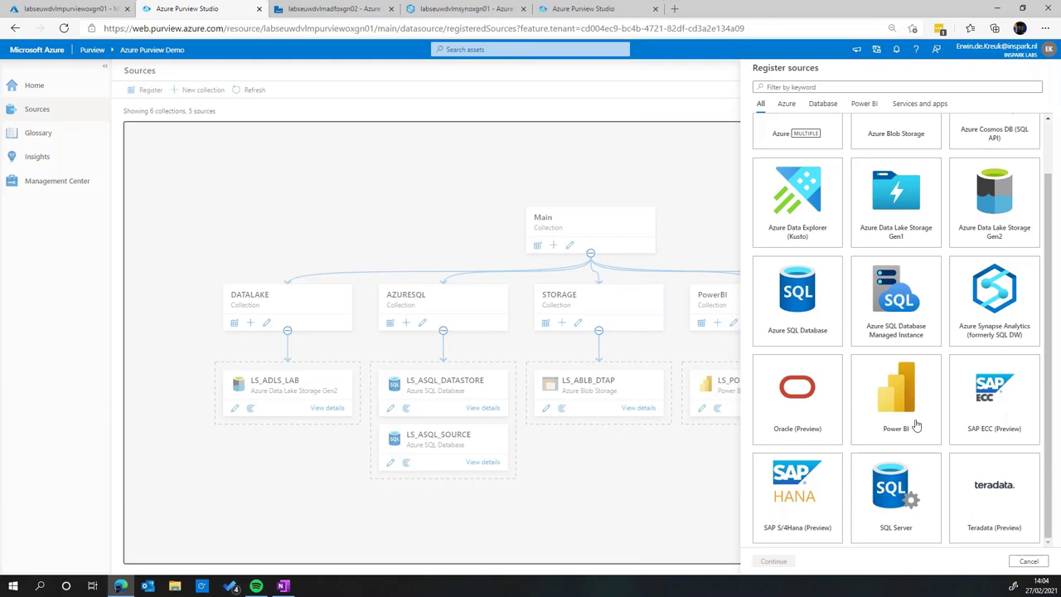
scroll(945, 373, up, 2)
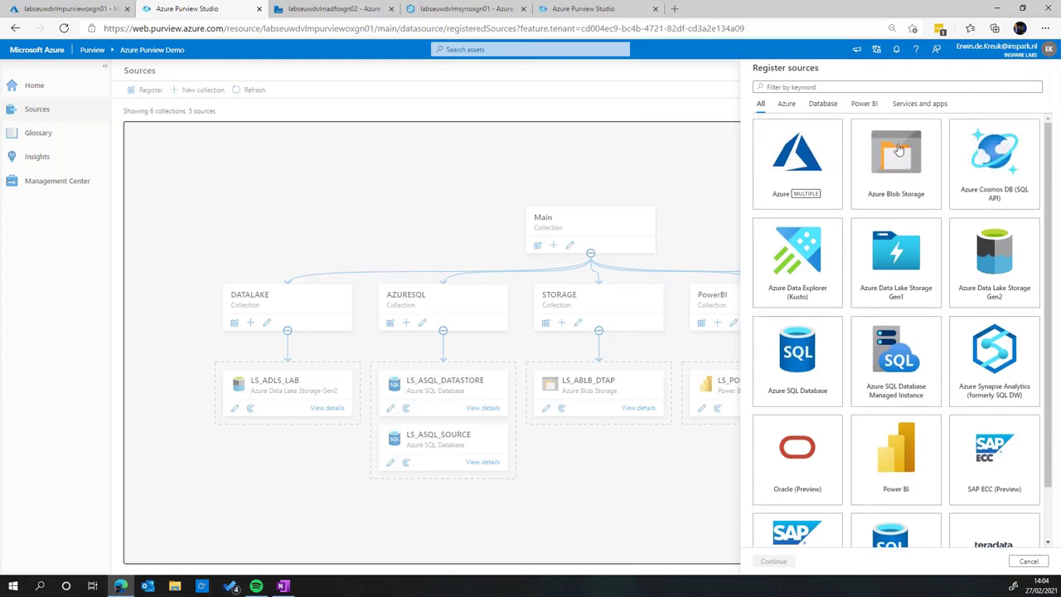
scroll(995, 290, down, 2)
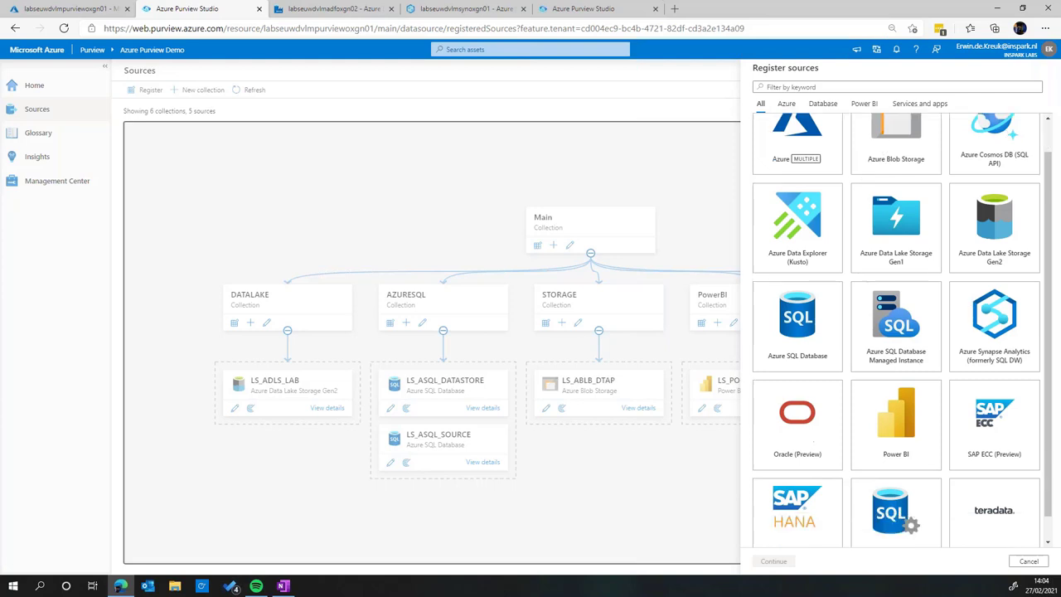
click(926, 105)
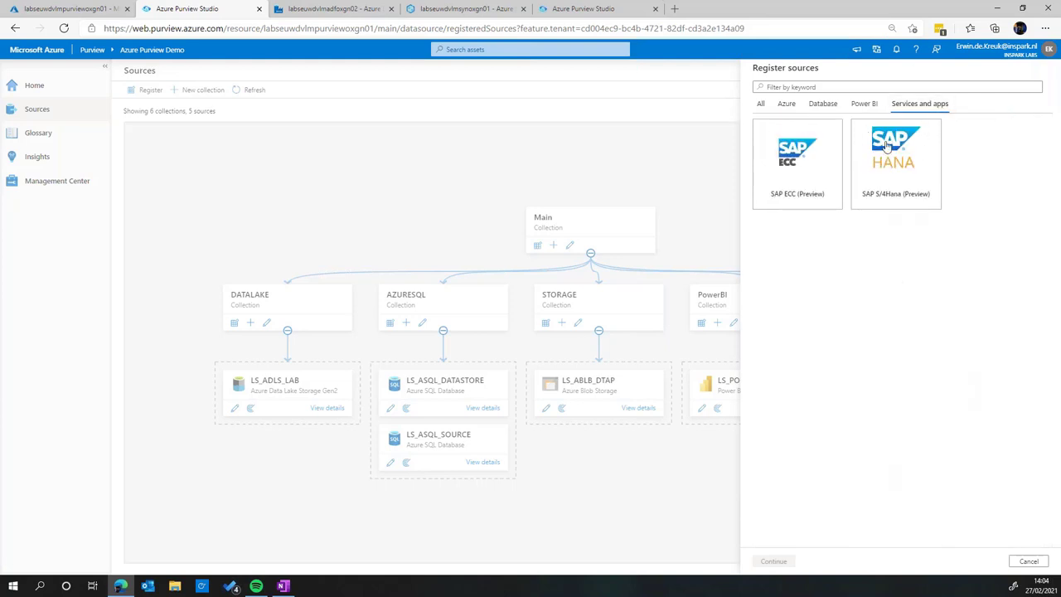
click(787, 106)
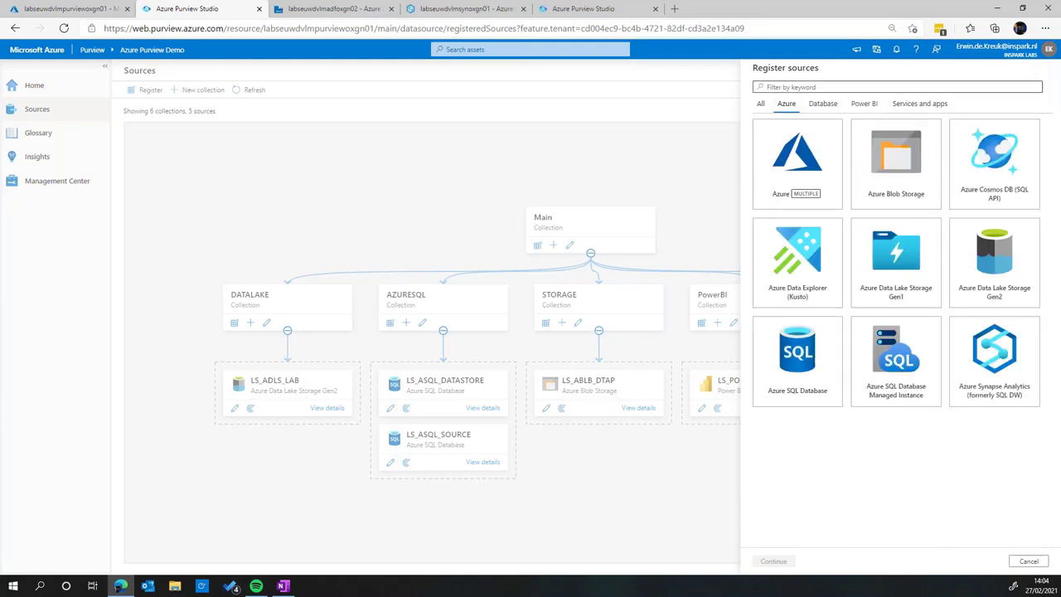
click(781, 87)
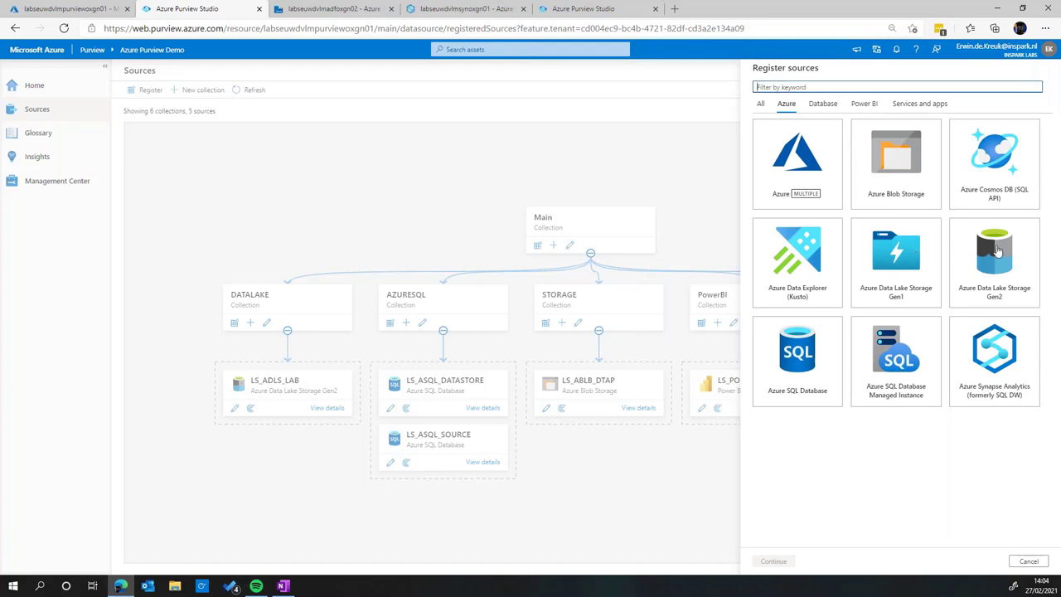
click(999, 172)
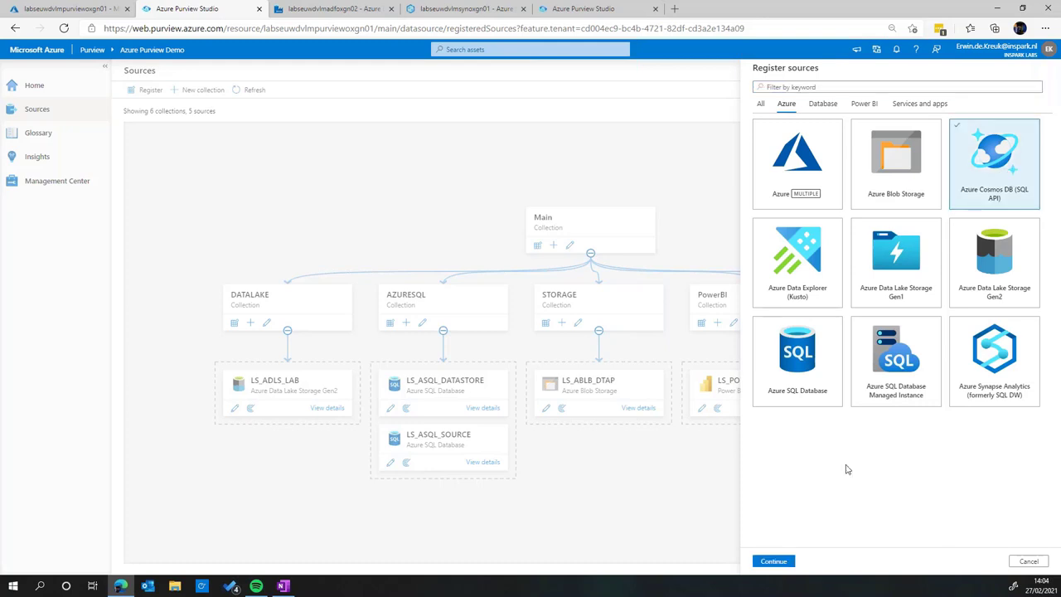
click(788, 559)
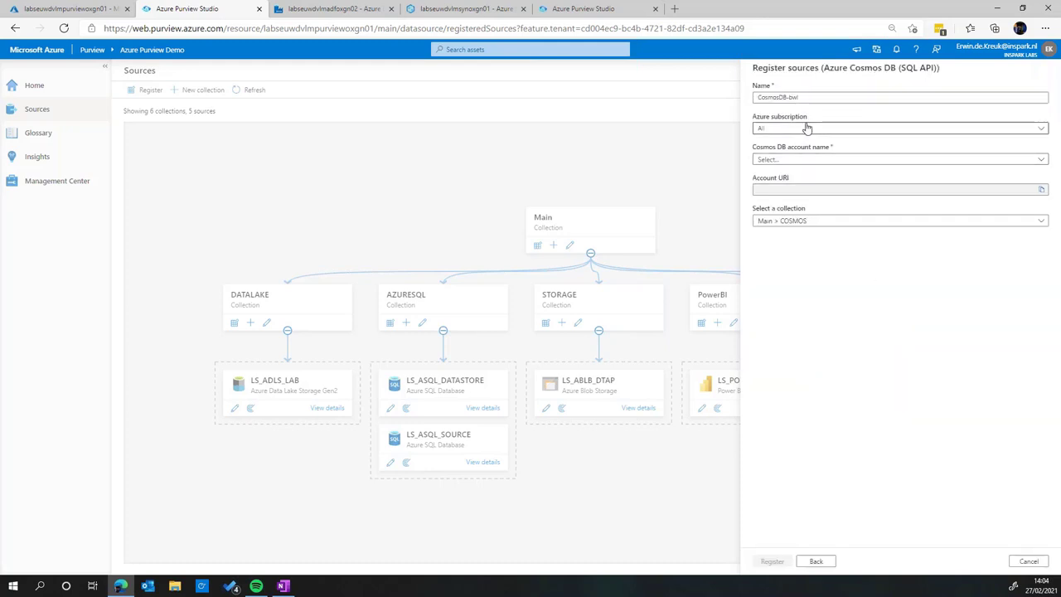
Step: Register LS_COSMOS with the Data & AI subscription and lab Cosmos DB account, then open LS_ADLS_LAB
click(805, 128)
click(790, 165)
drag(817, 97, 698, 100)
text(LS)
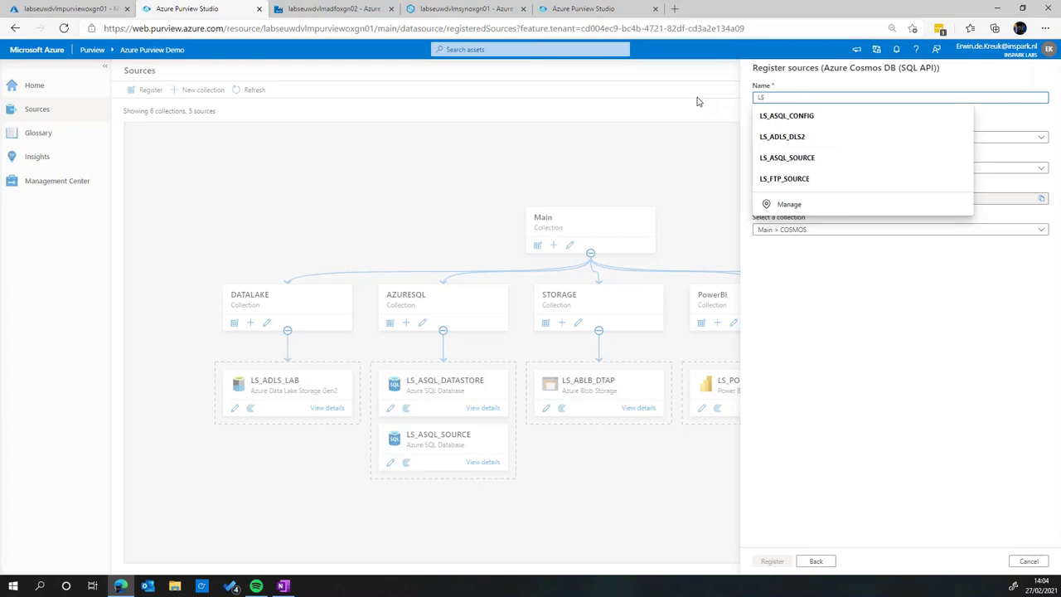
text(_COSMOS)
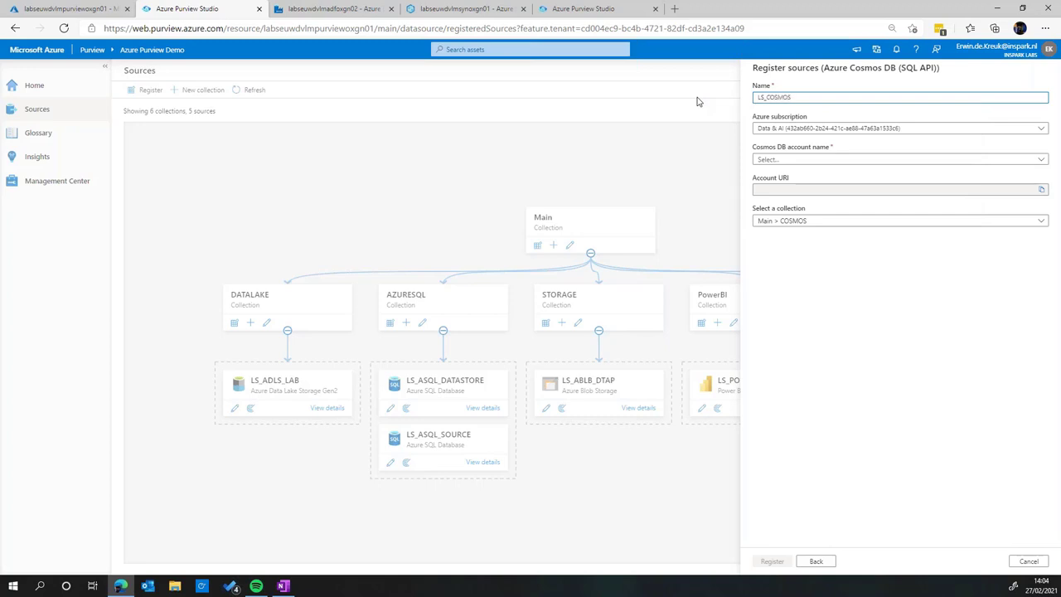
click(849, 161)
click(786, 177)
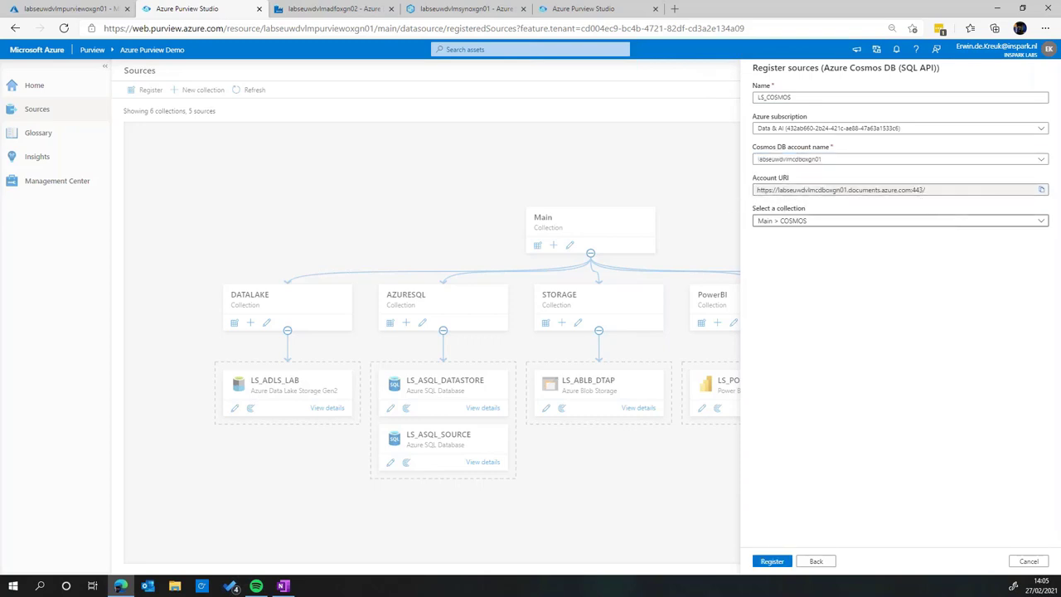
click(774, 561)
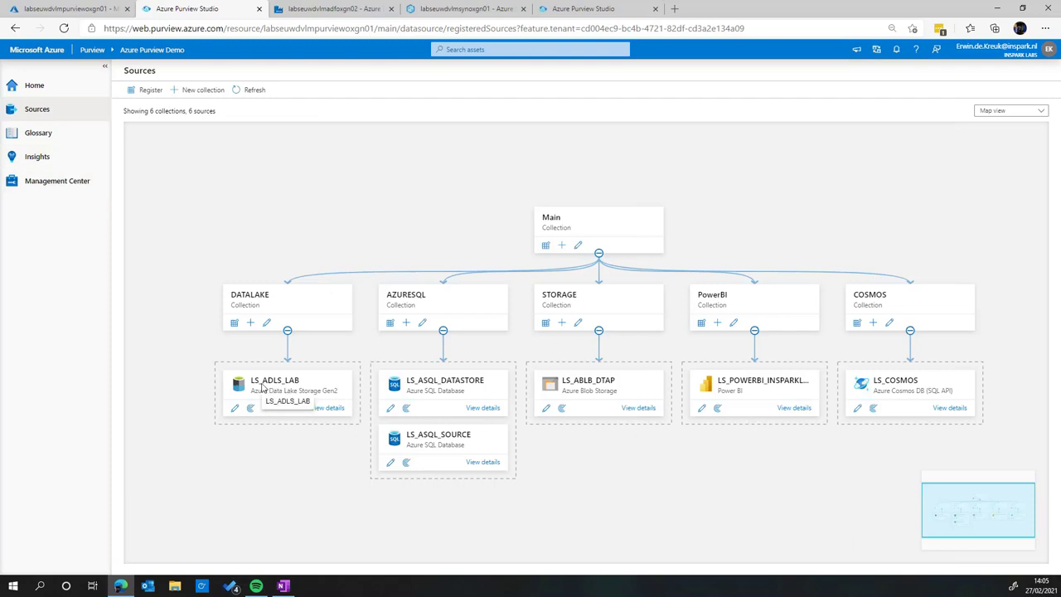
click(326, 408)
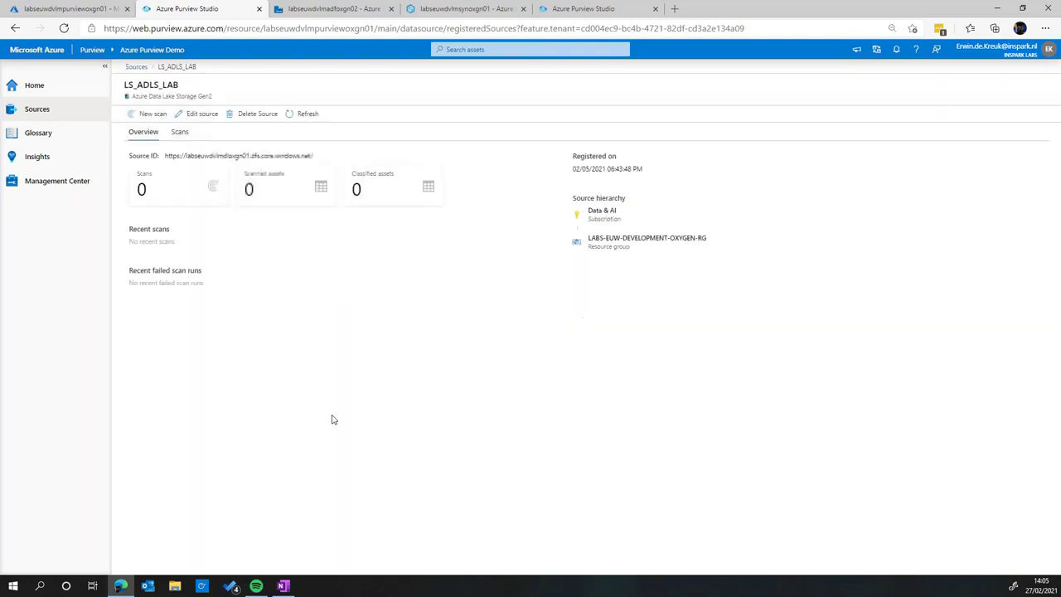
Step: Create a new LS_ADLS_LAB scan named LS_WEEK2 using the Purview MSI credential
click(179, 133)
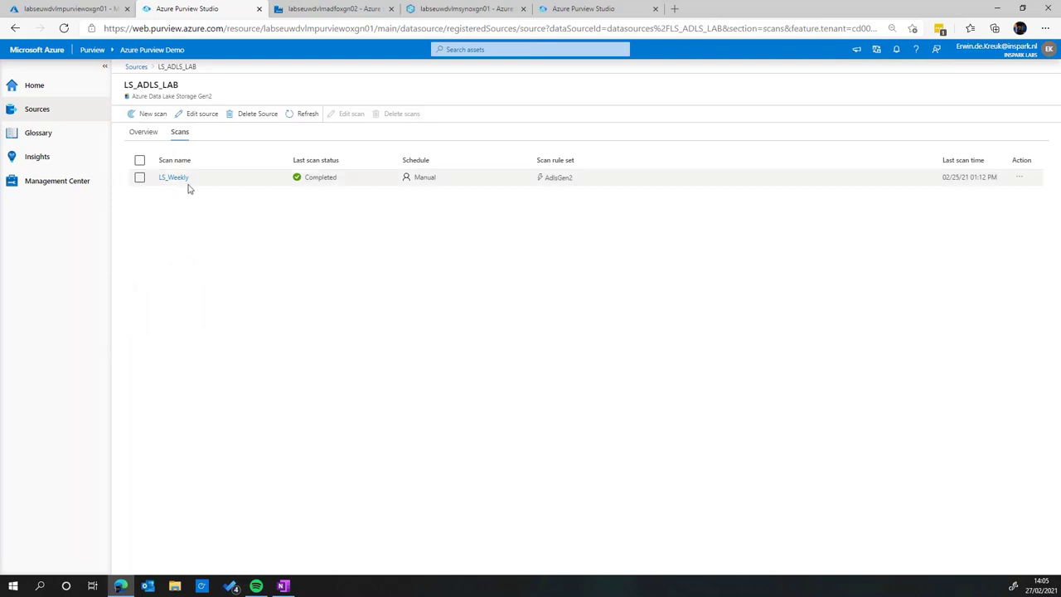
click(156, 115)
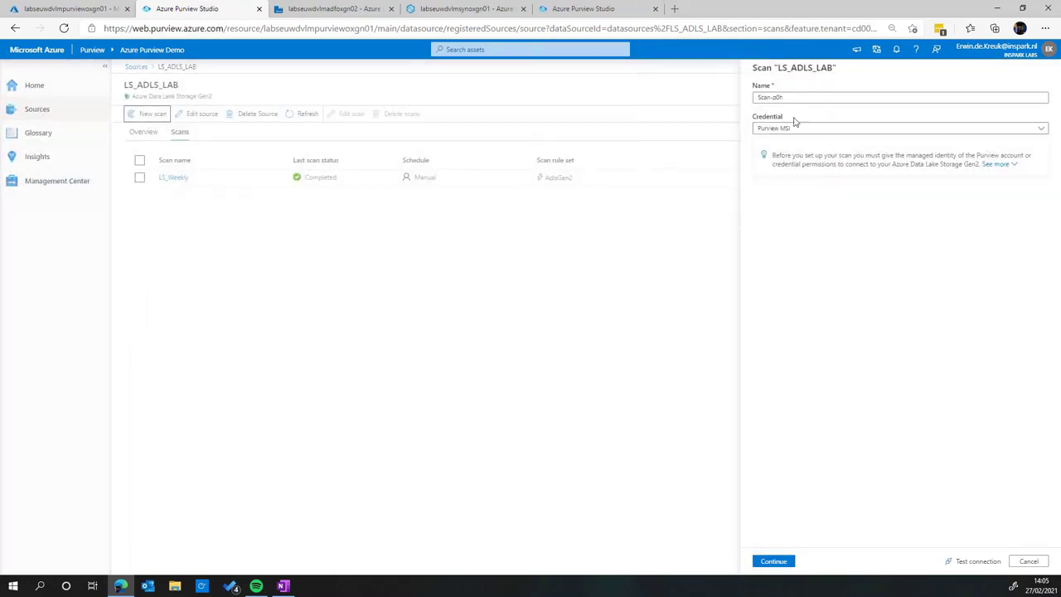
click(790, 97)
drag(789, 97, 719, 101)
text(LS)
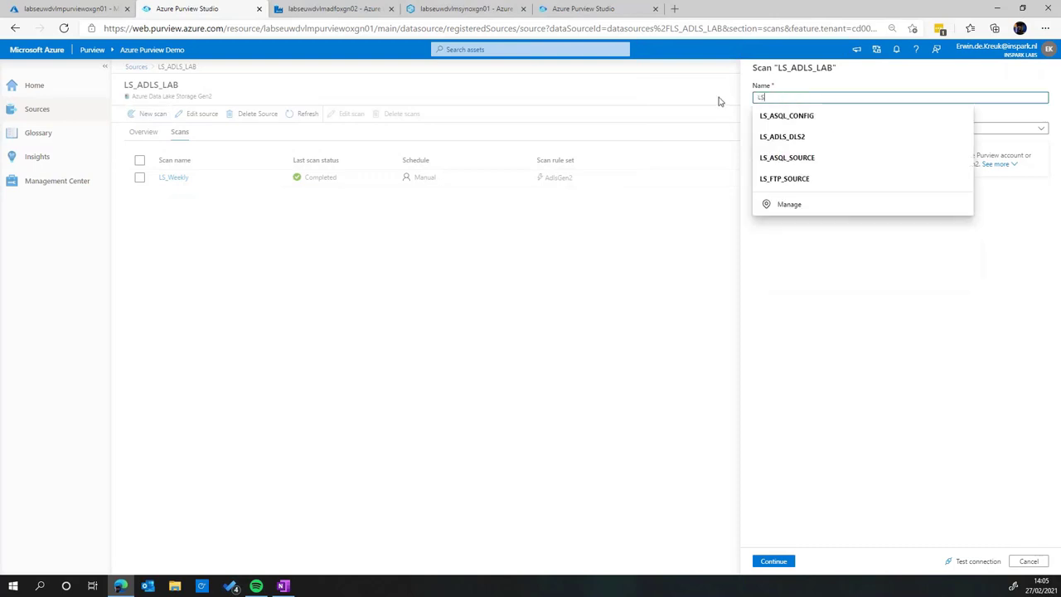
text(_WEEK)
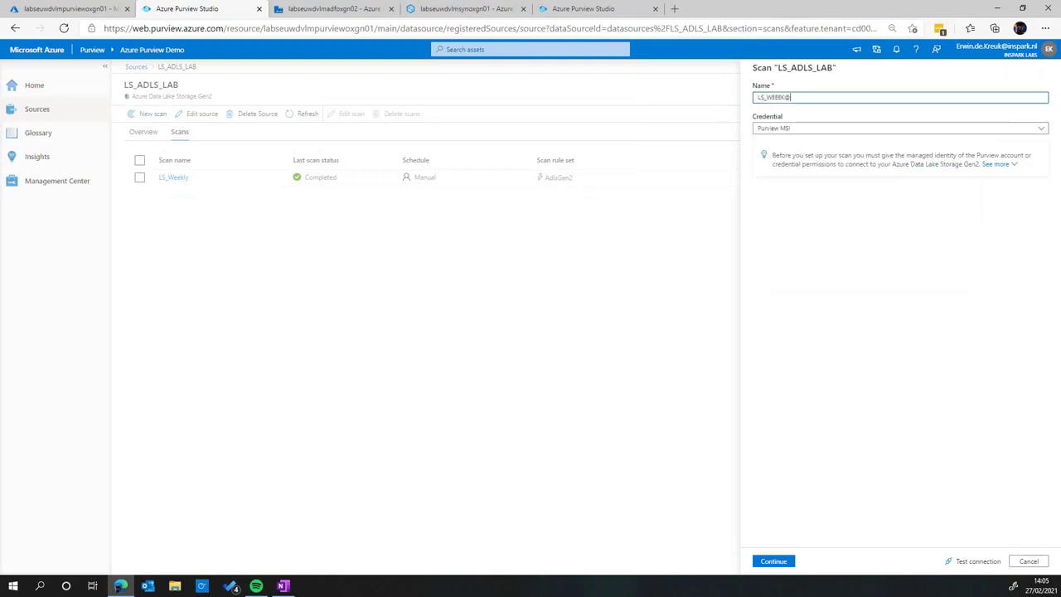
text(2)
click(795, 133)
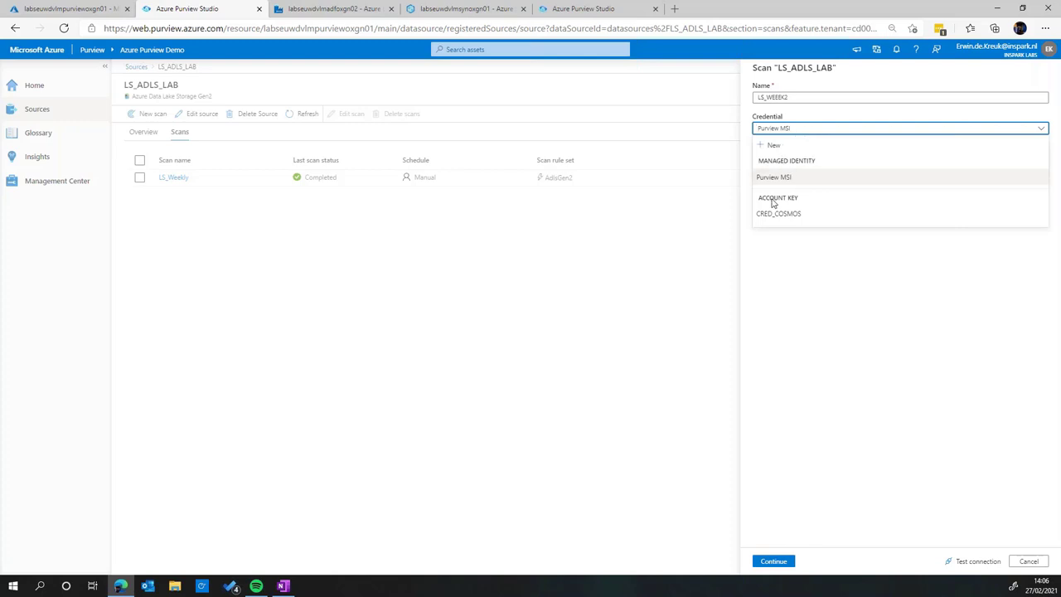
click(925, 447)
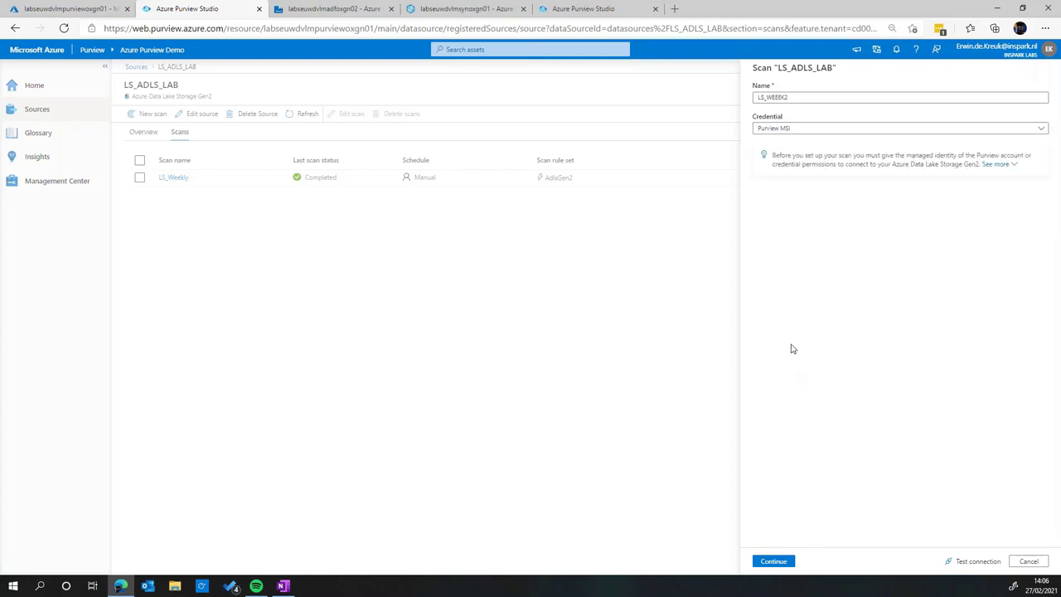
click(774, 562)
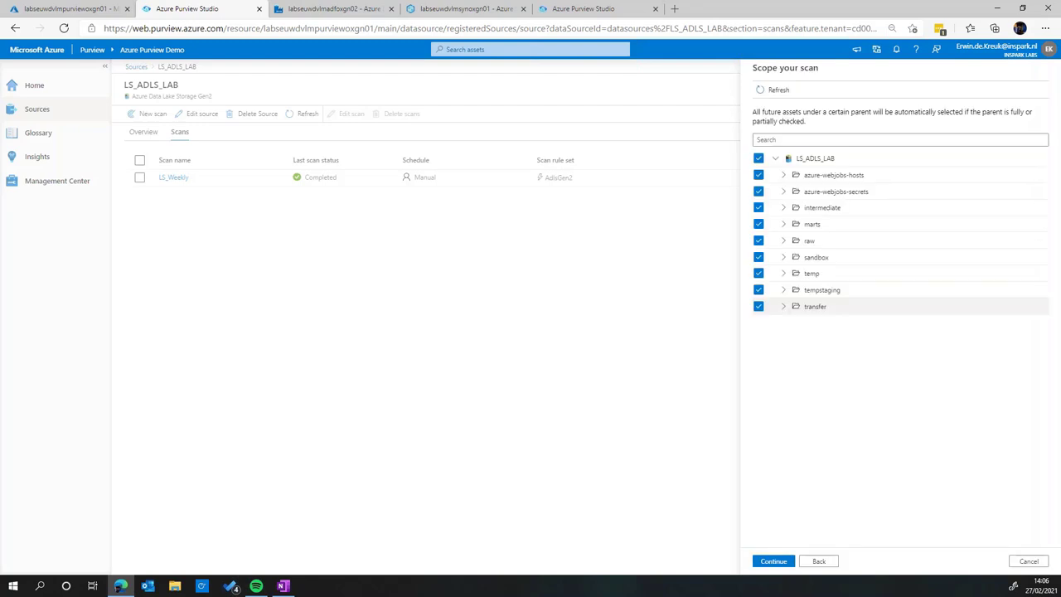
Step: Limit the scan scope to the intermediate, marts and raw folders
click(758, 158)
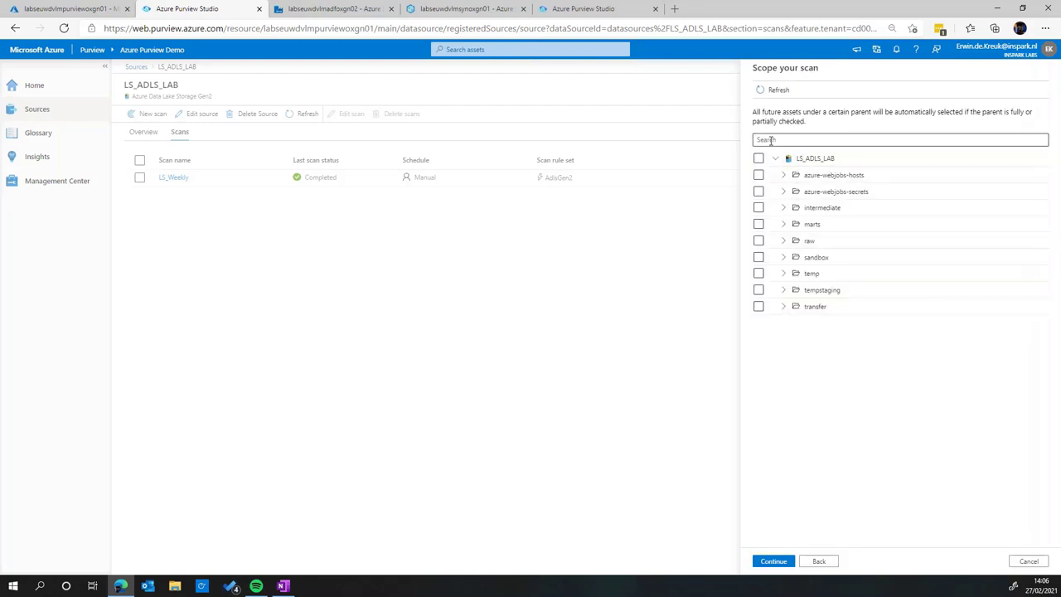
click(758, 207)
click(759, 224)
click(759, 240)
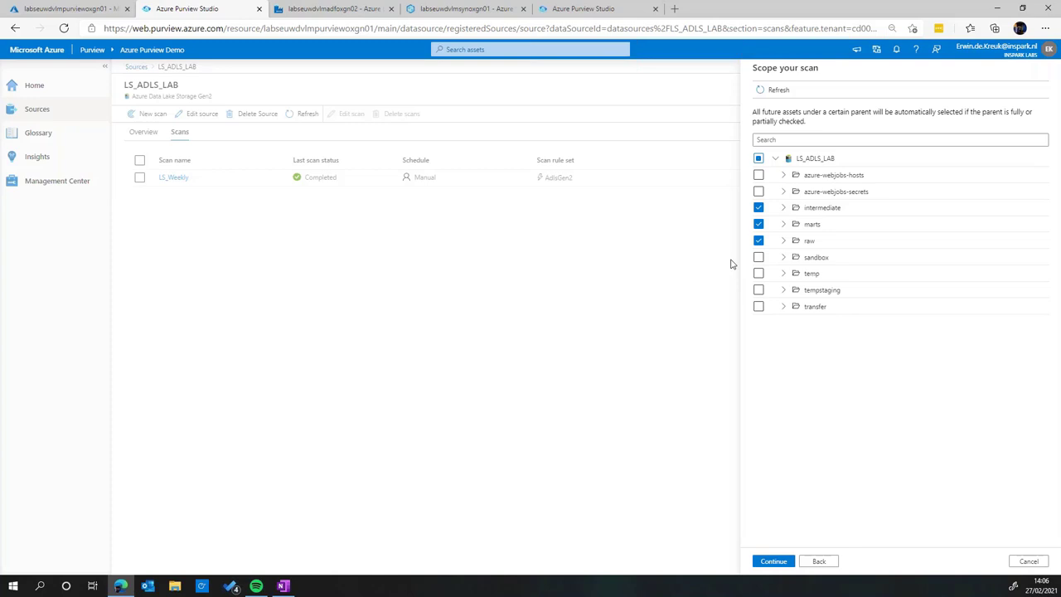
click(777, 562)
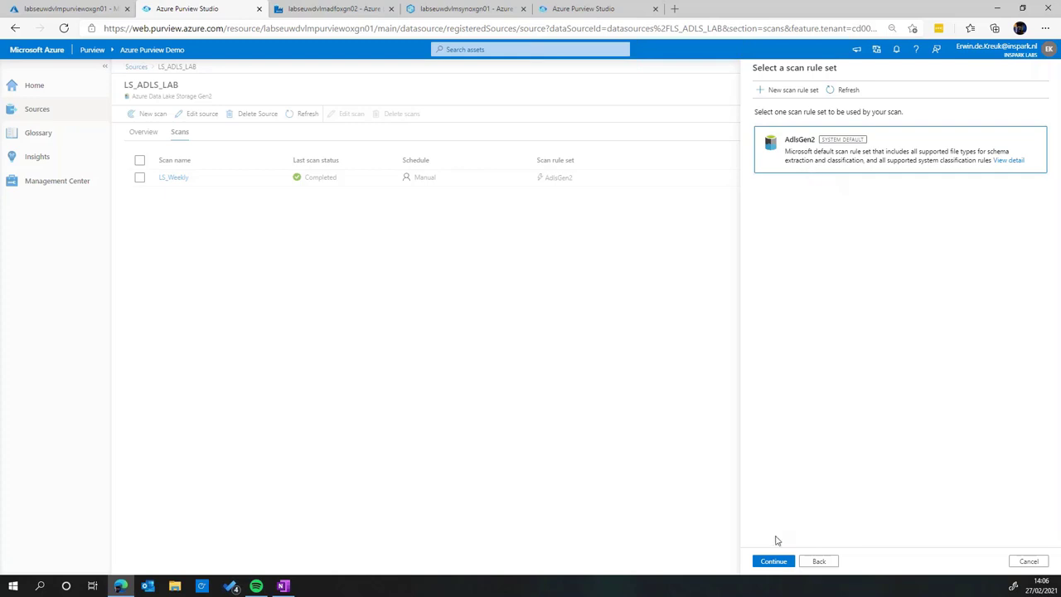
Step: Keep the AdlsGen2 rule set, try Week days, weekly and Once triggers, then cancel the scan
click(773, 561)
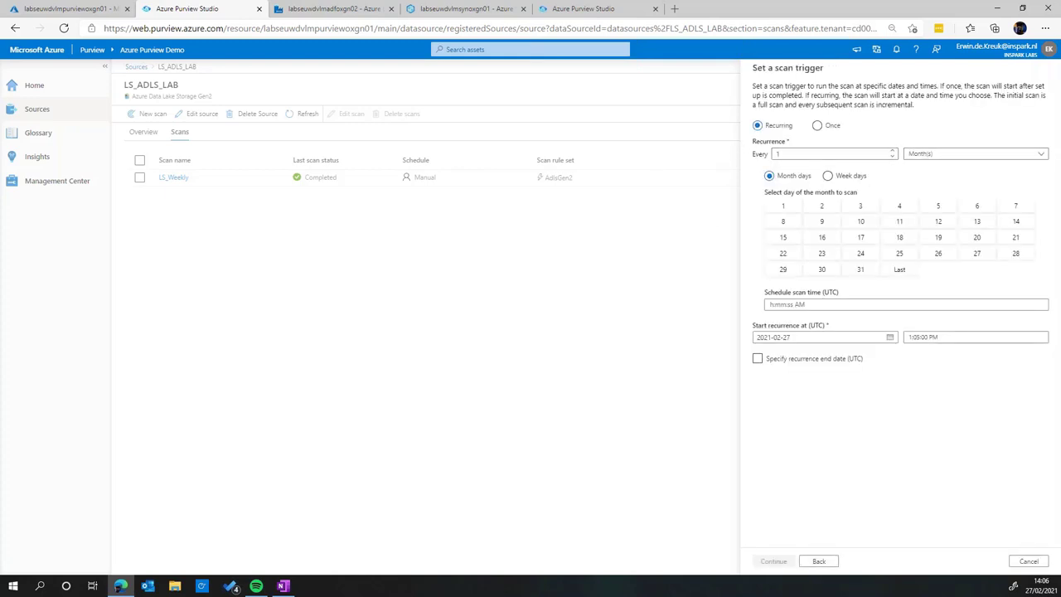
click(830, 181)
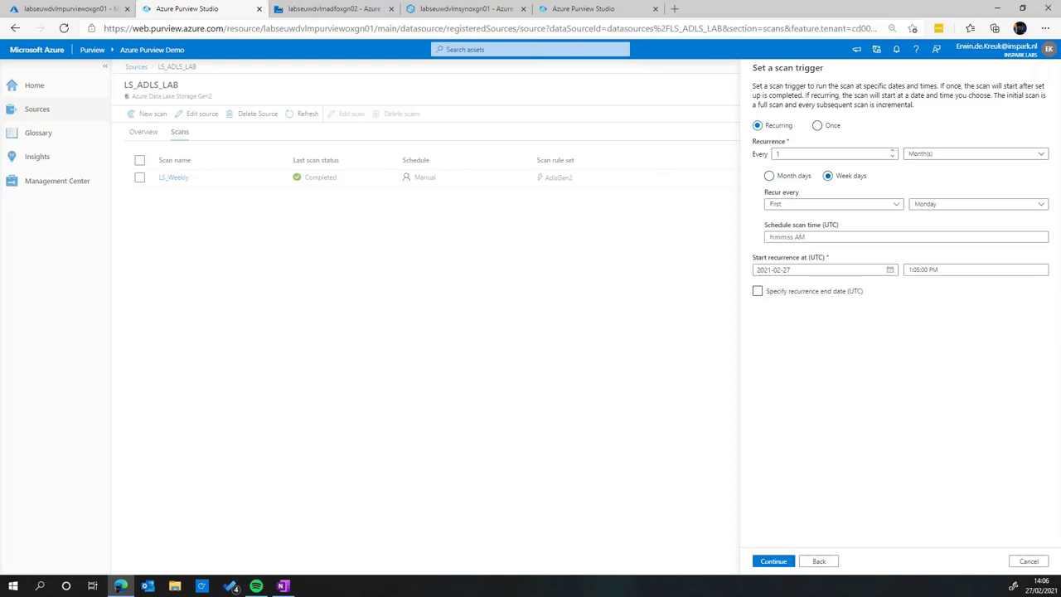
click(1012, 156)
click(955, 170)
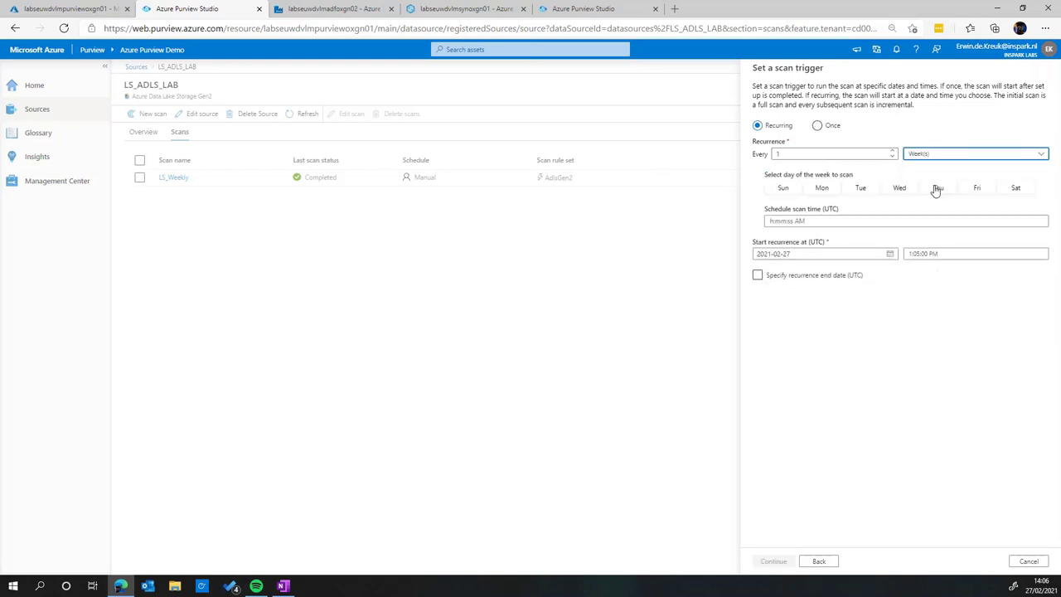
click(817, 126)
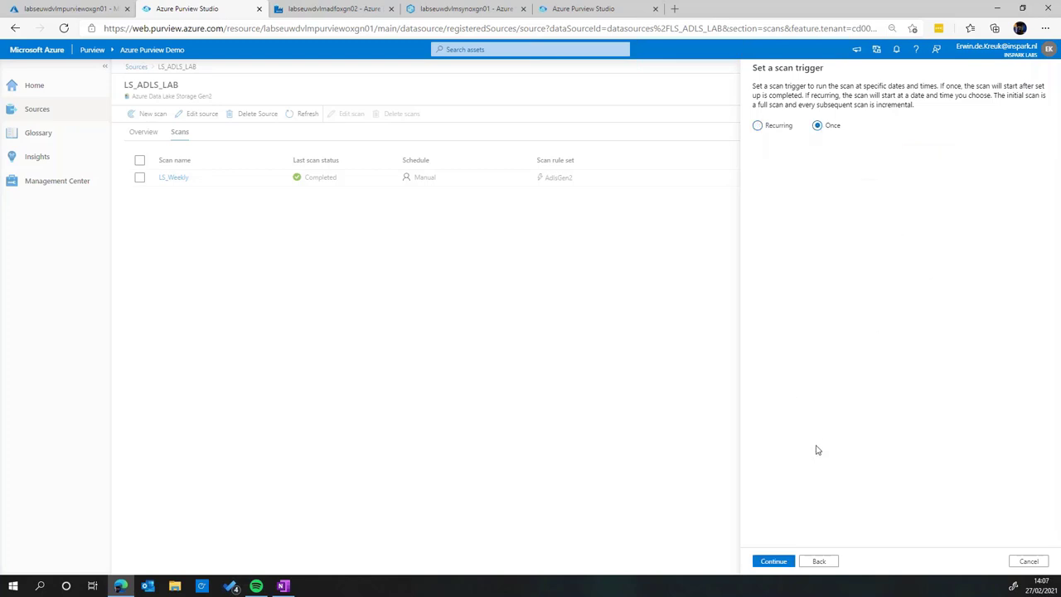
click(1028, 562)
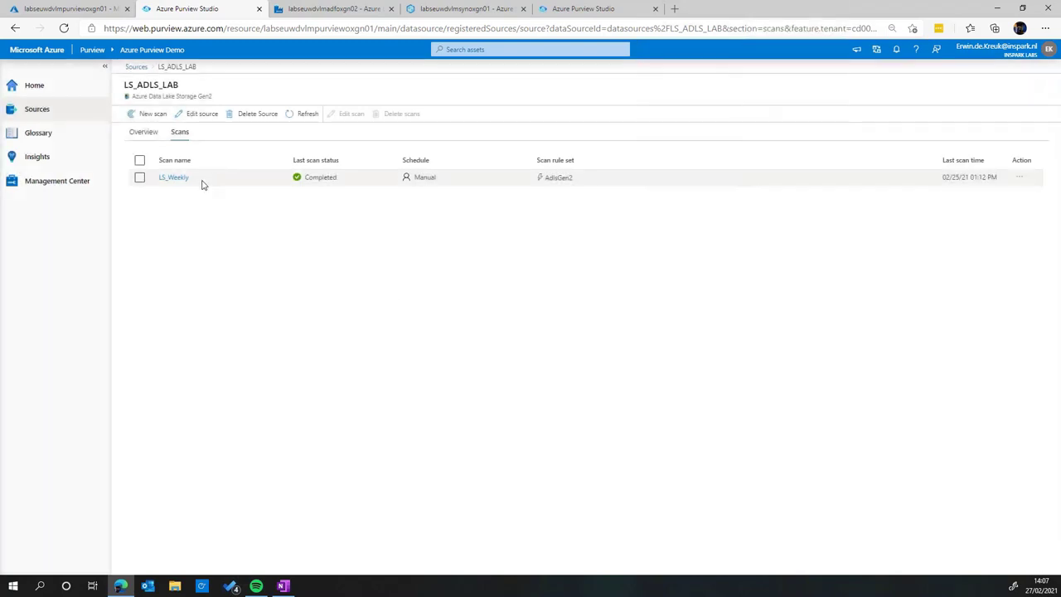
Step: Open LS_Weekly's run history, try adding marts to its scope, then discard the edit
click(175, 179)
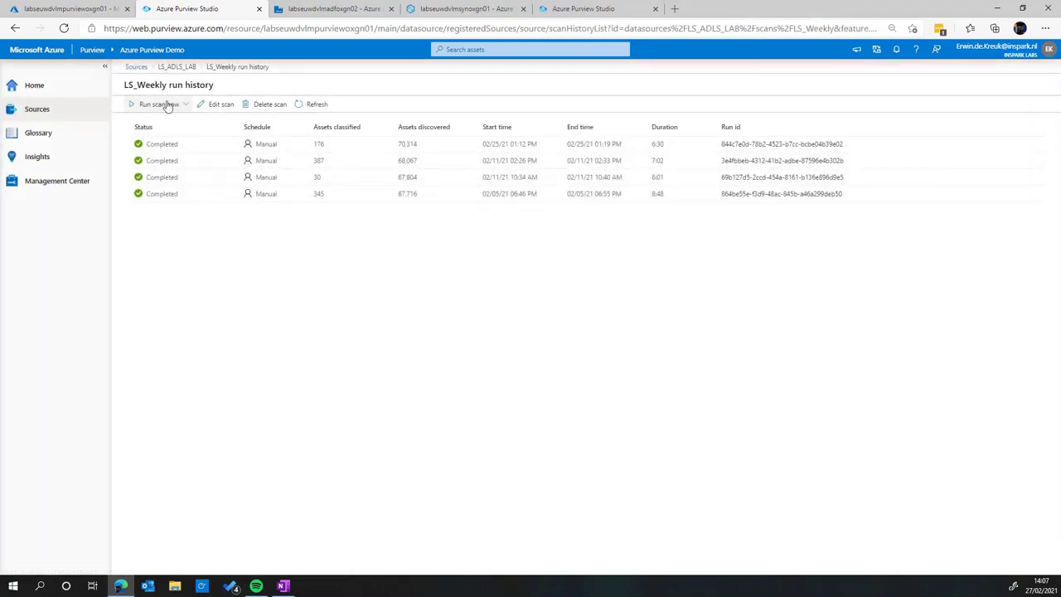
click(170, 104)
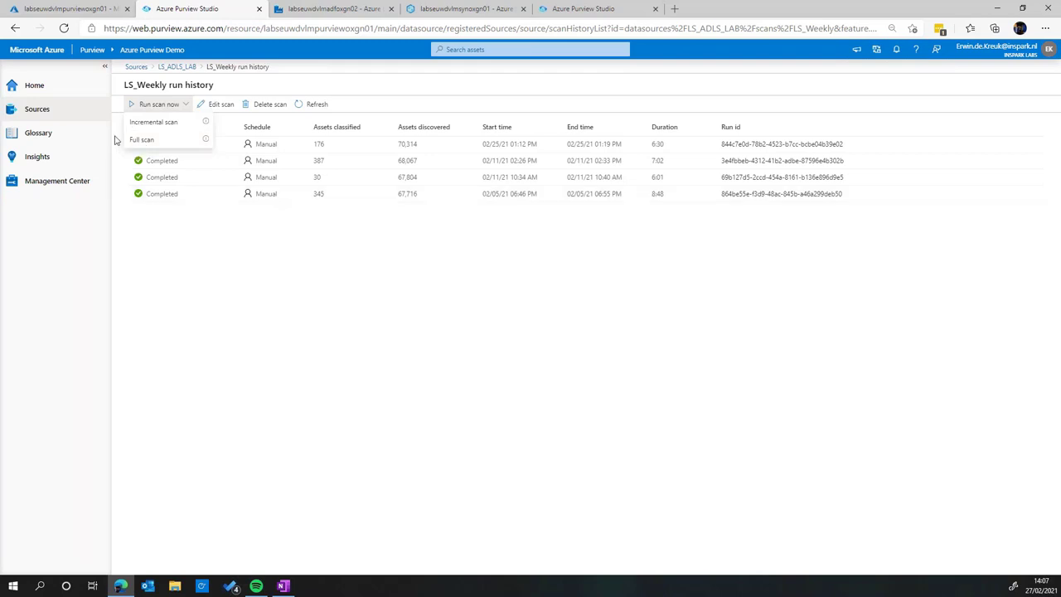
click(220, 105)
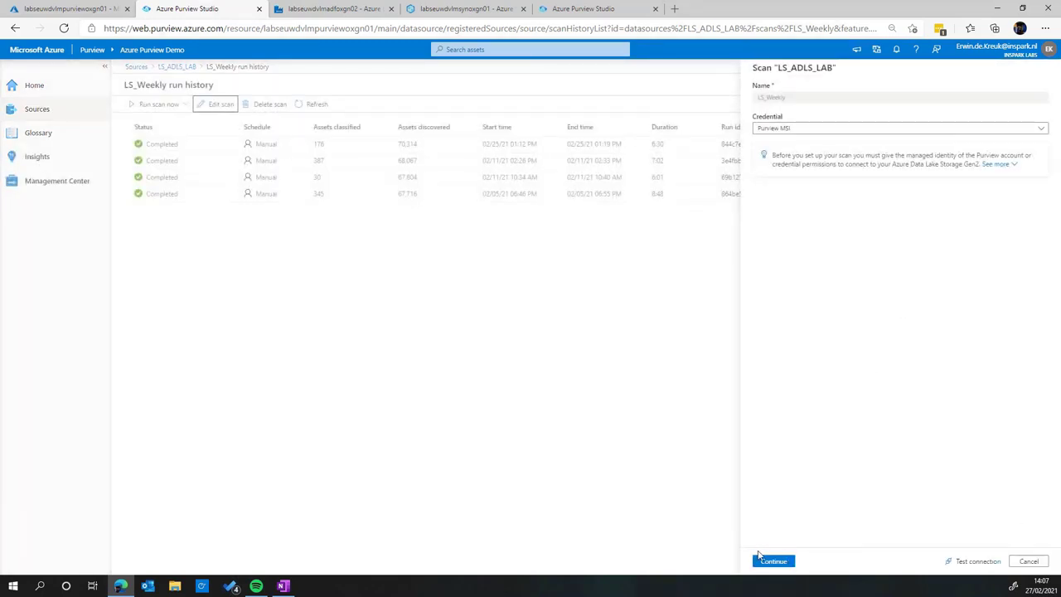
click(776, 561)
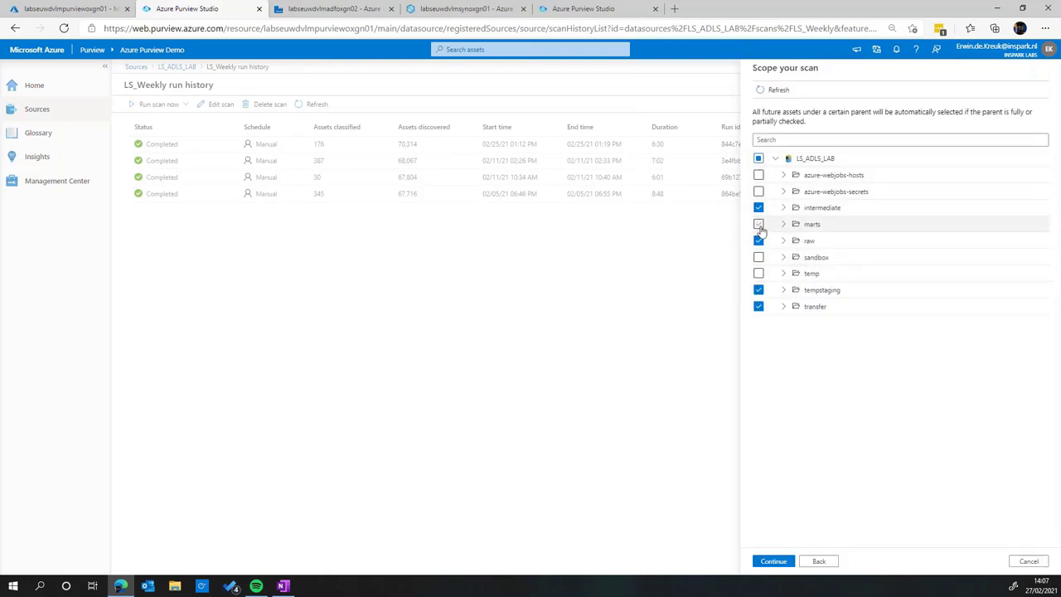
click(758, 224)
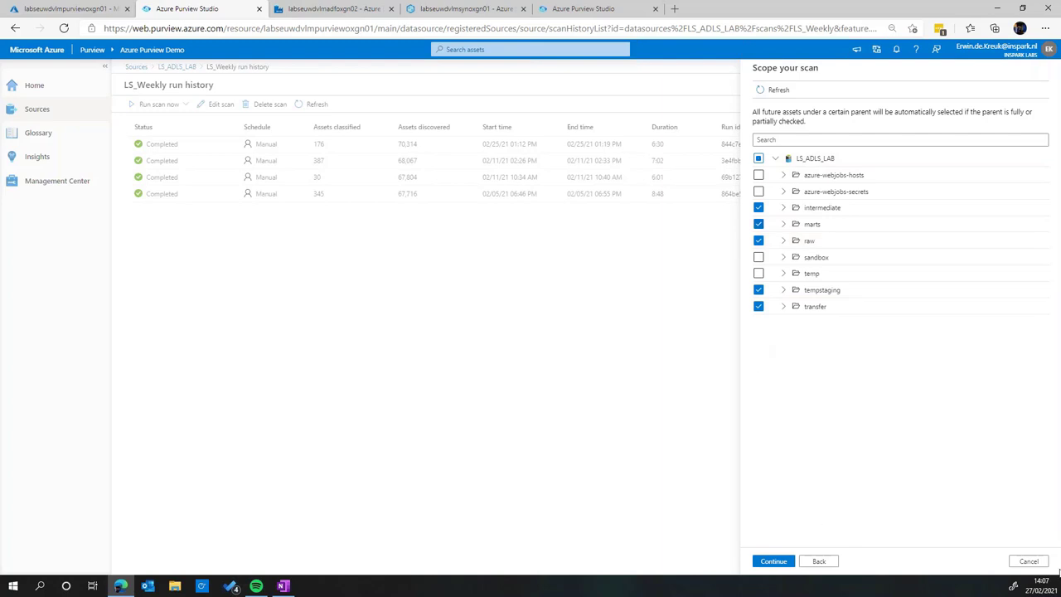
click(1027, 561)
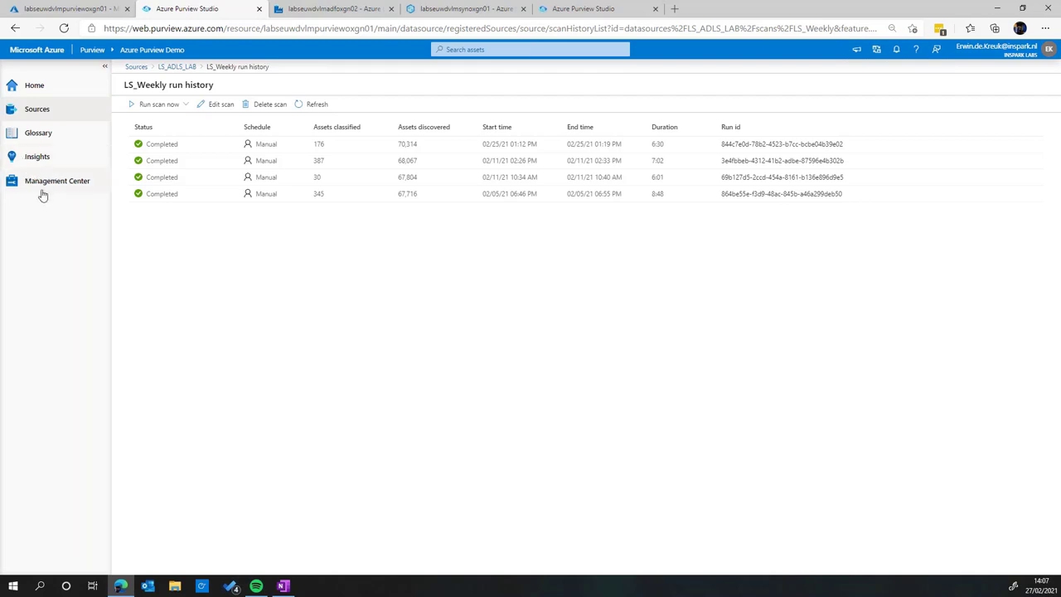
Step: Go to the custom scan rule sets under Management and start a new one
click(50, 184)
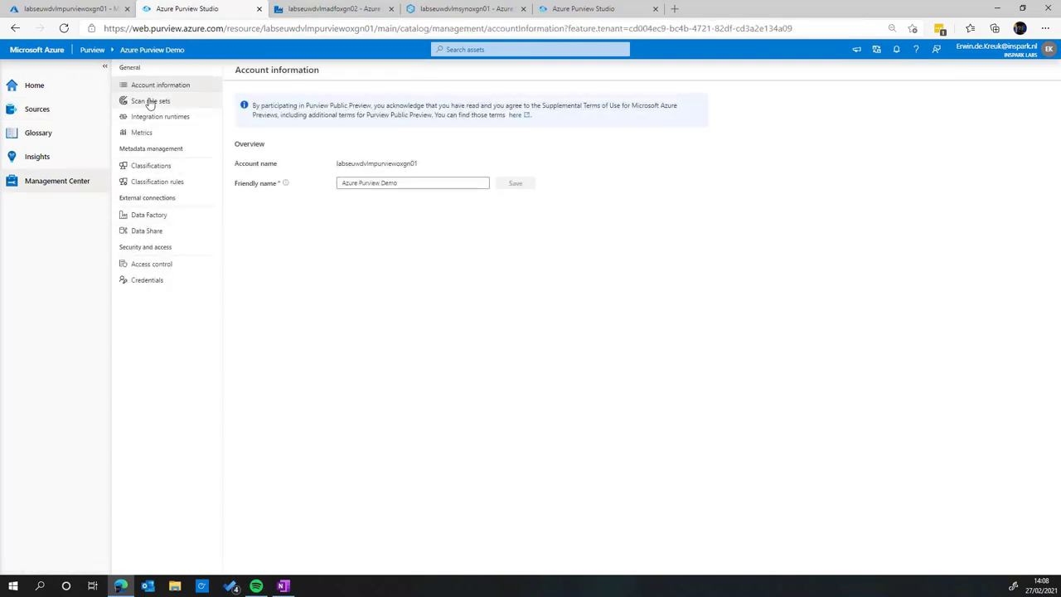
click(148, 100)
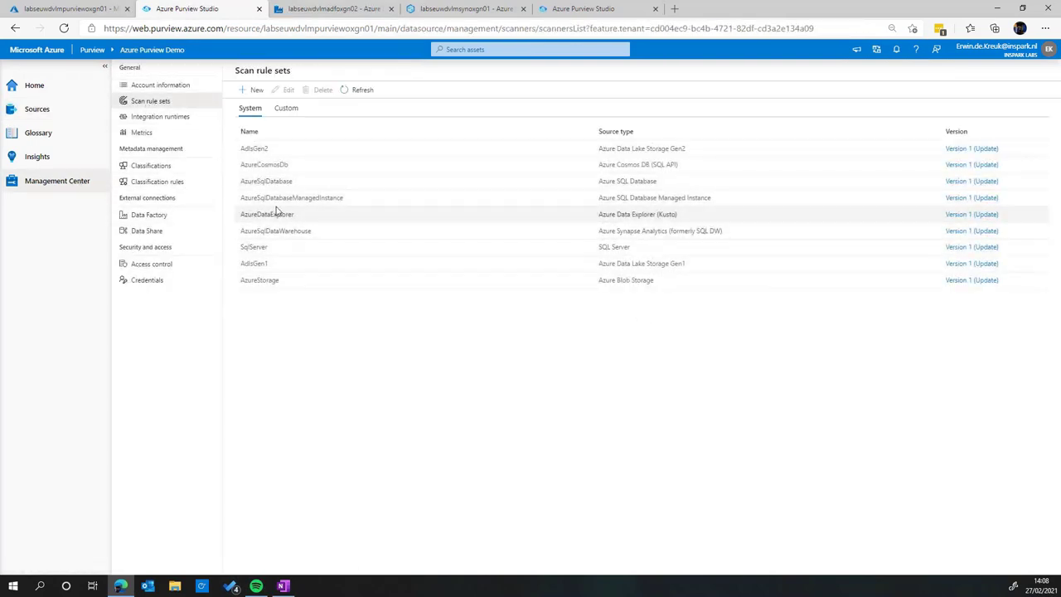
click(285, 109)
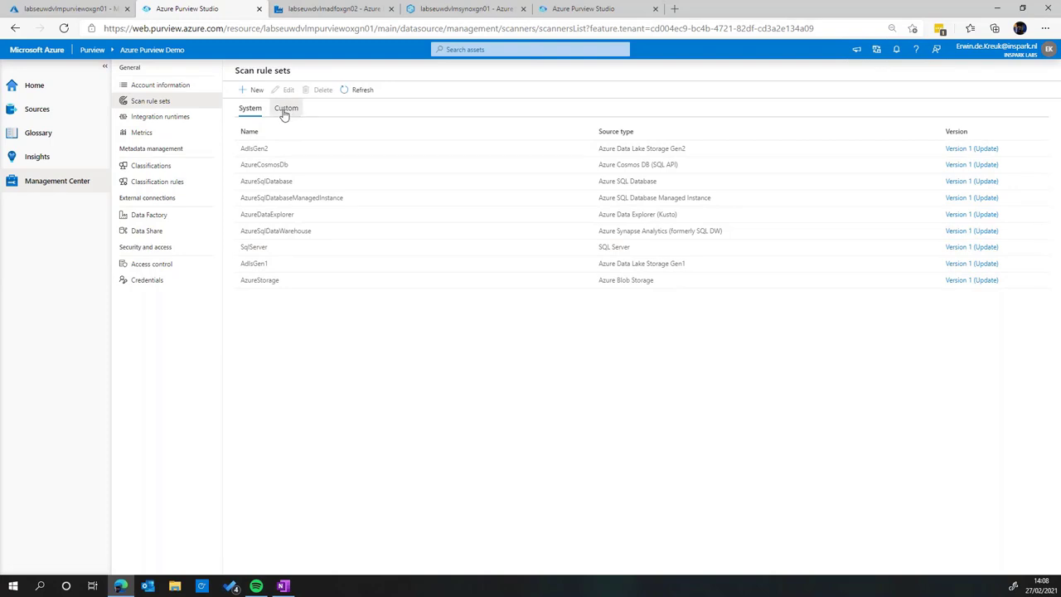
click(256, 92)
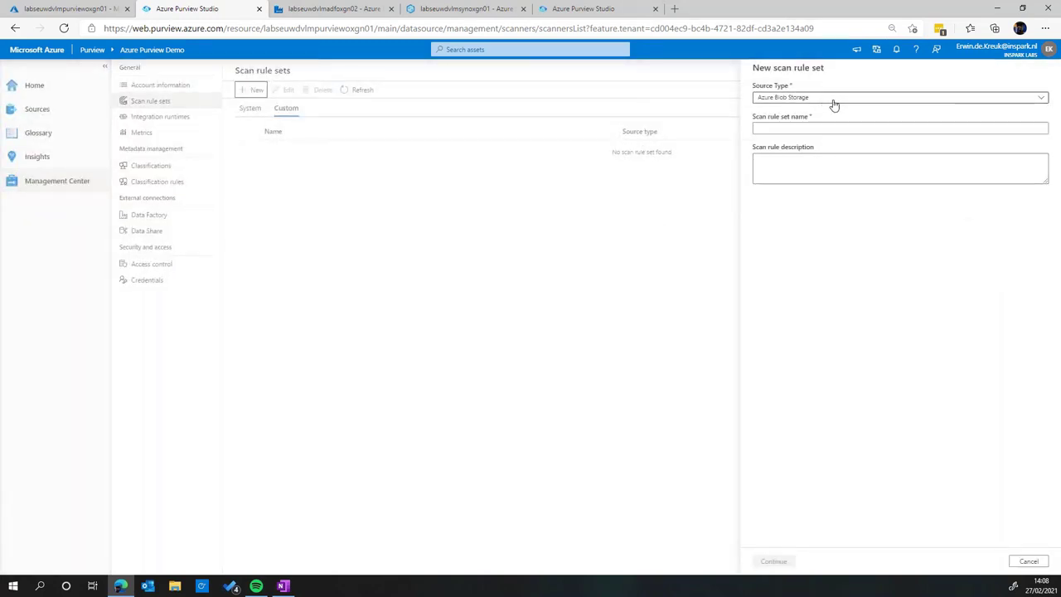
Step: Keep Azure Blob Storage as source type, name the rule set TEST, and continue
click(833, 103)
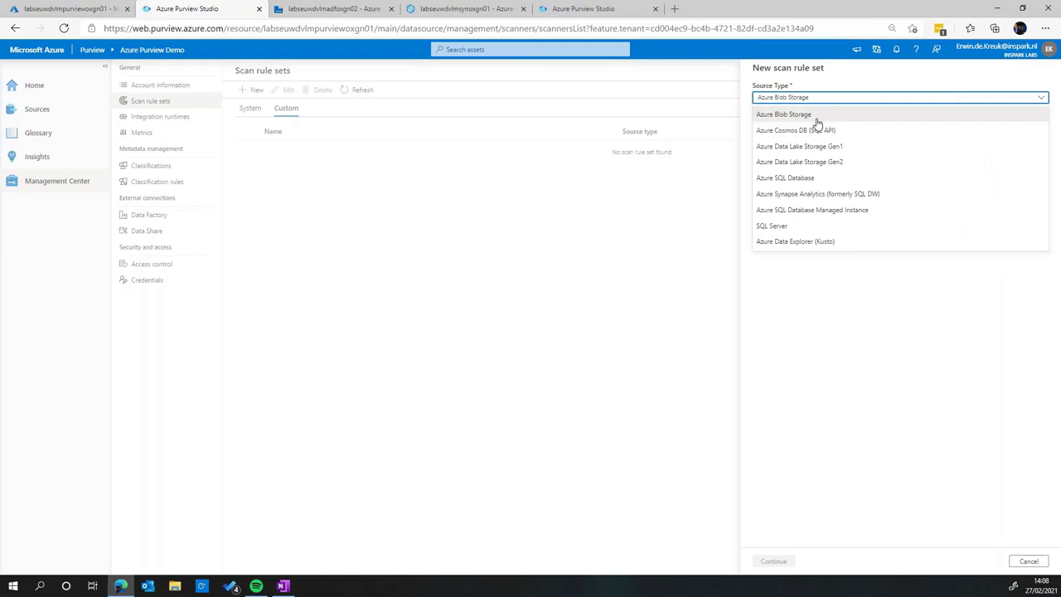
click(816, 115)
click(796, 131)
text(T)
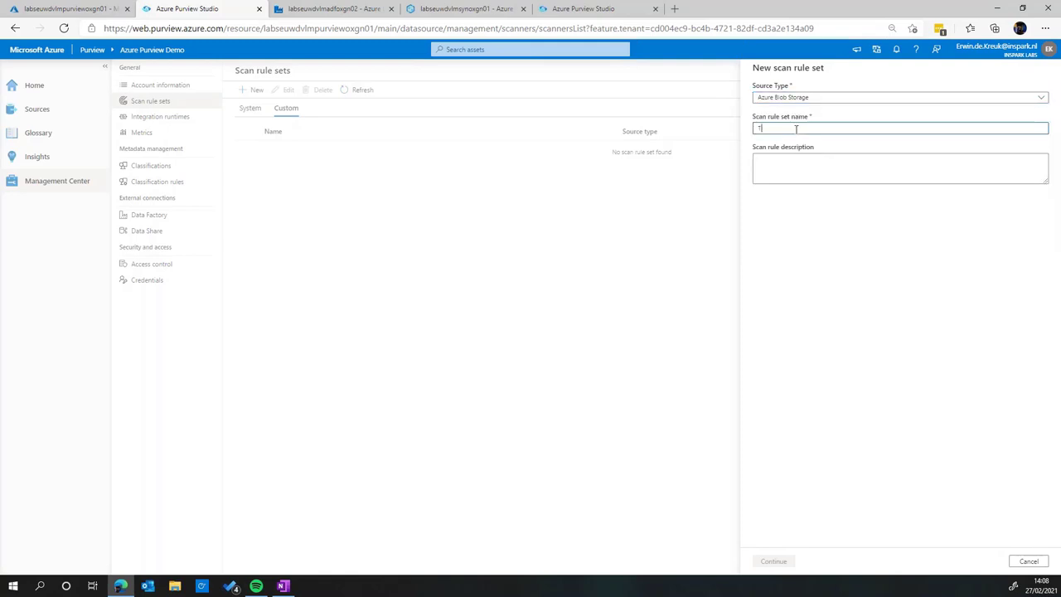
text(EST)
click(788, 161)
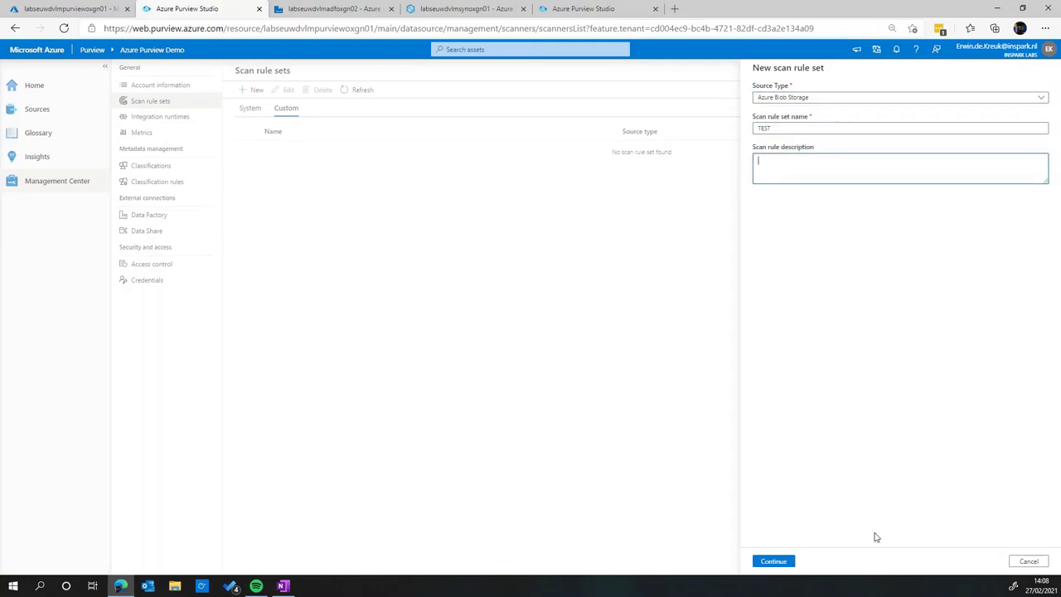
click(785, 561)
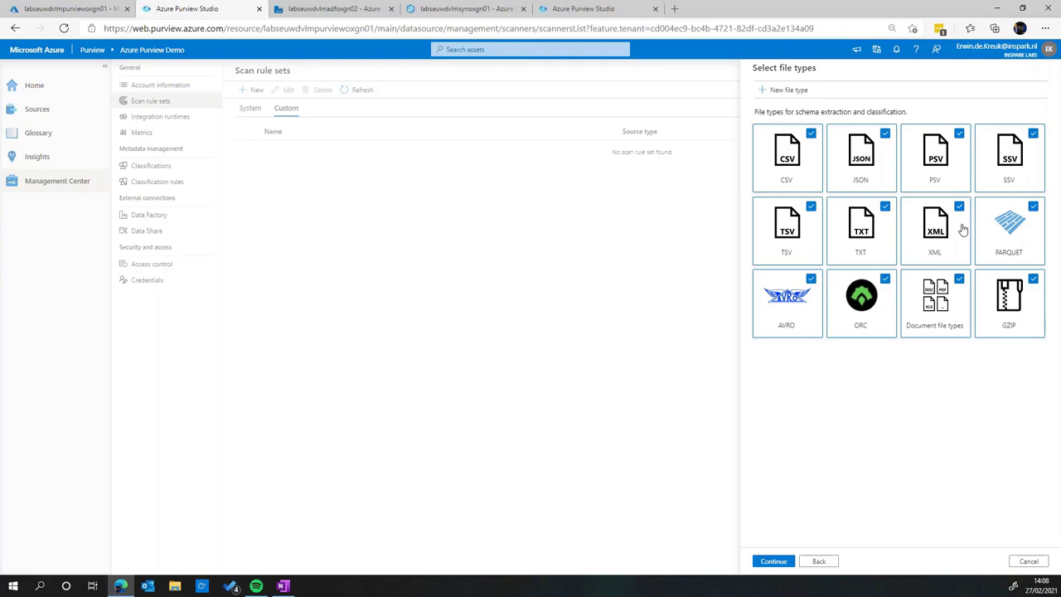
Step: Start a new custom file type with the extension .xxx
click(789, 91)
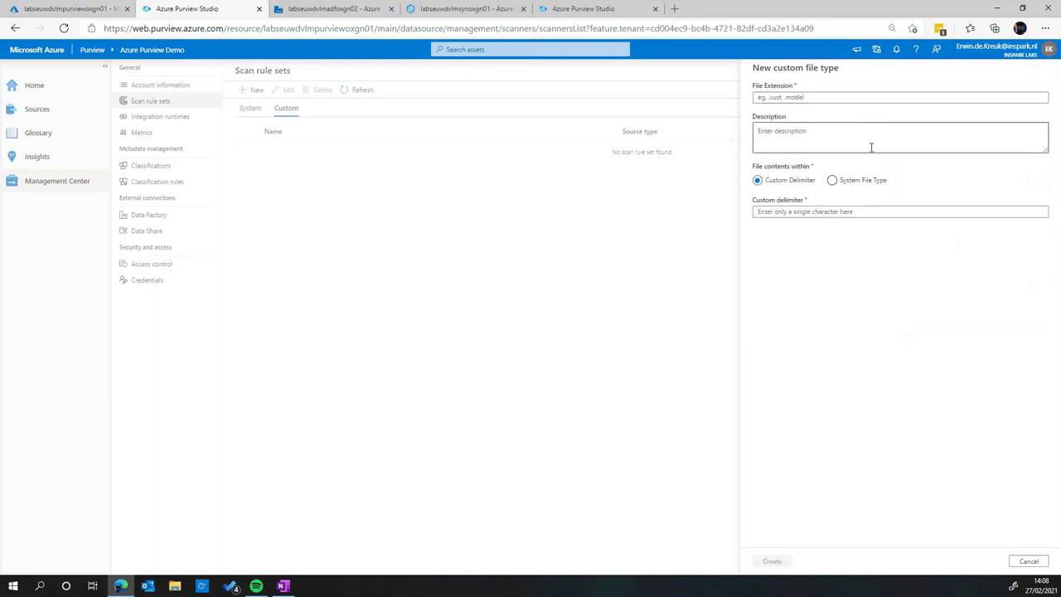
click(1030, 561)
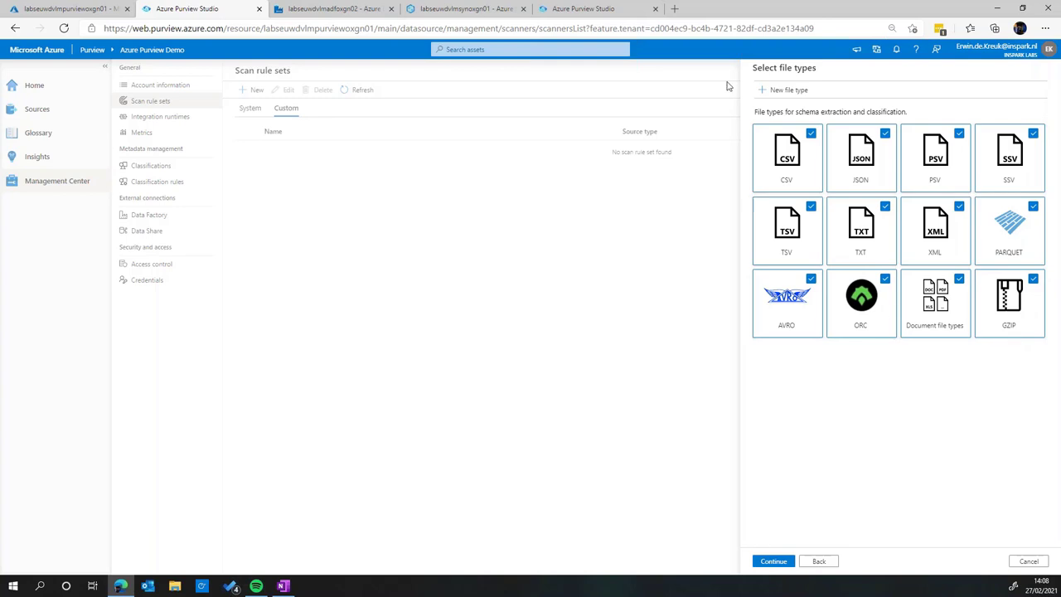
click(770, 90)
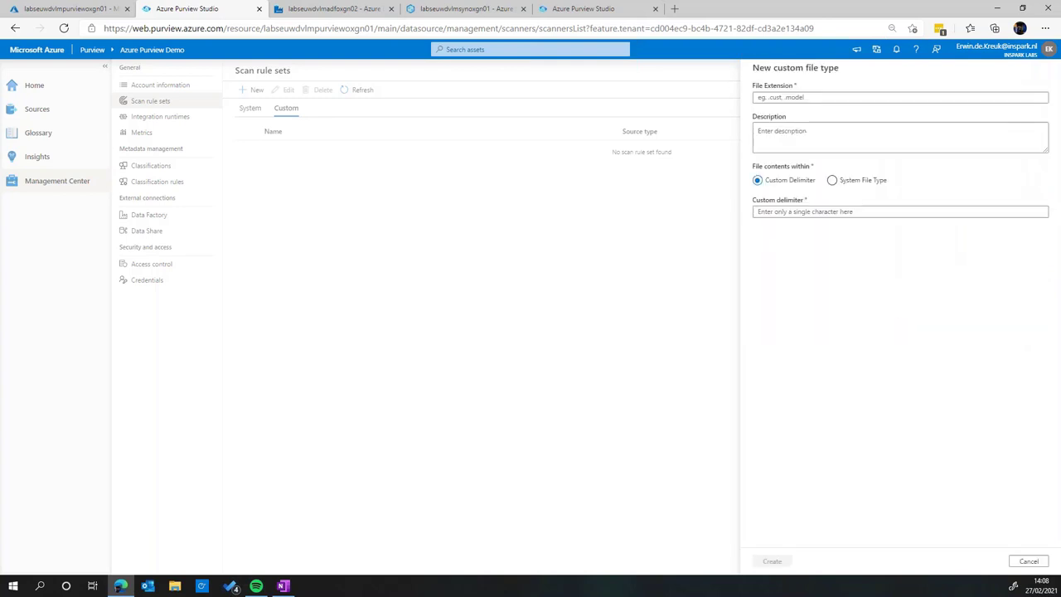
click(793, 98)
text(.)
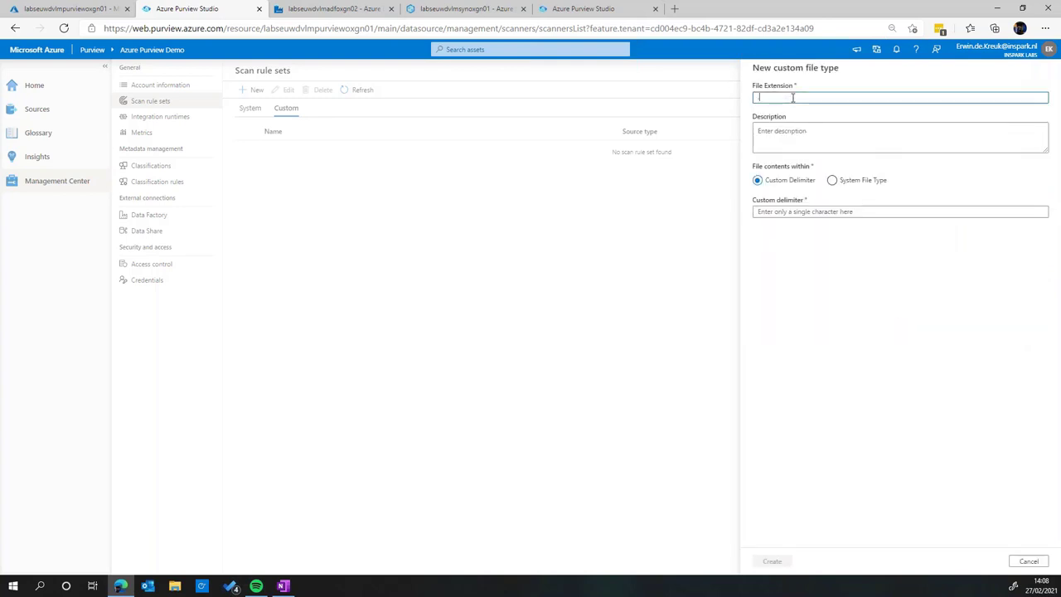
text(xxxxzzz)
click(761, 140)
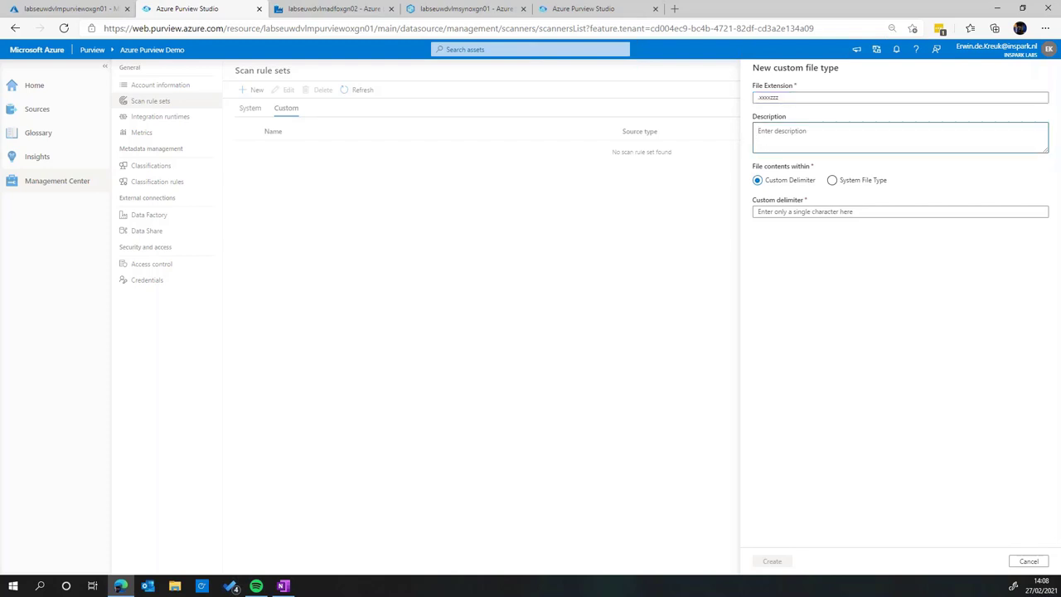
Step: Try basing .xxx on system type CSV, then discard it and the TEST rule set
click(833, 182)
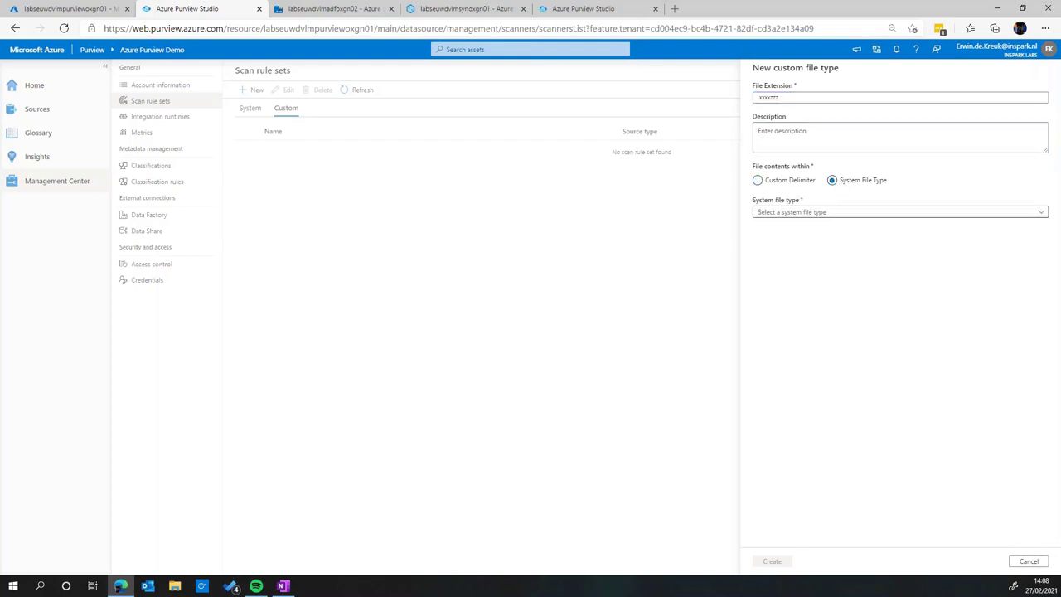
click(829, 212)
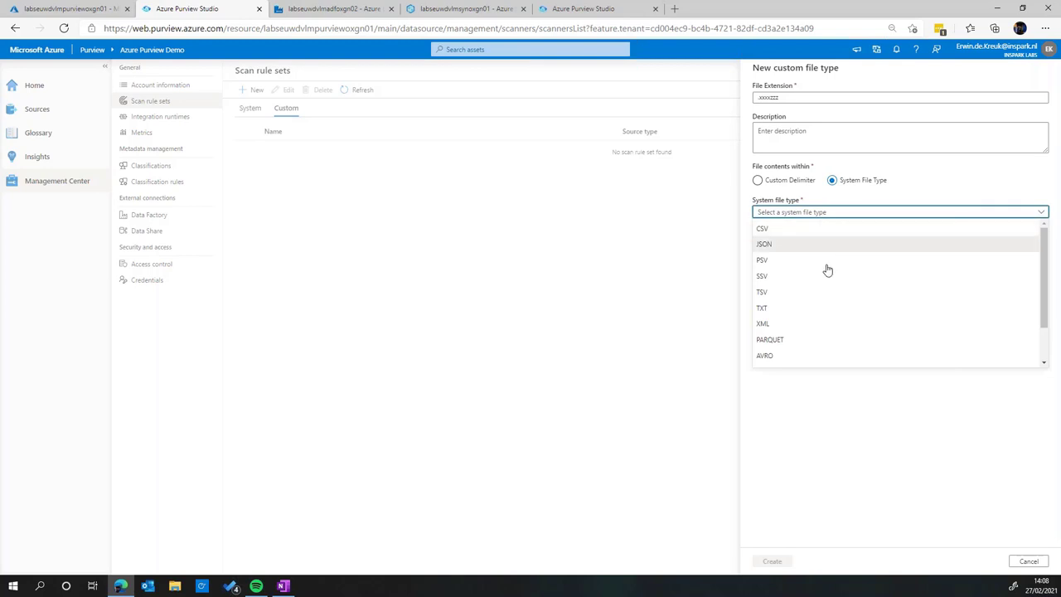
click(780, 232)
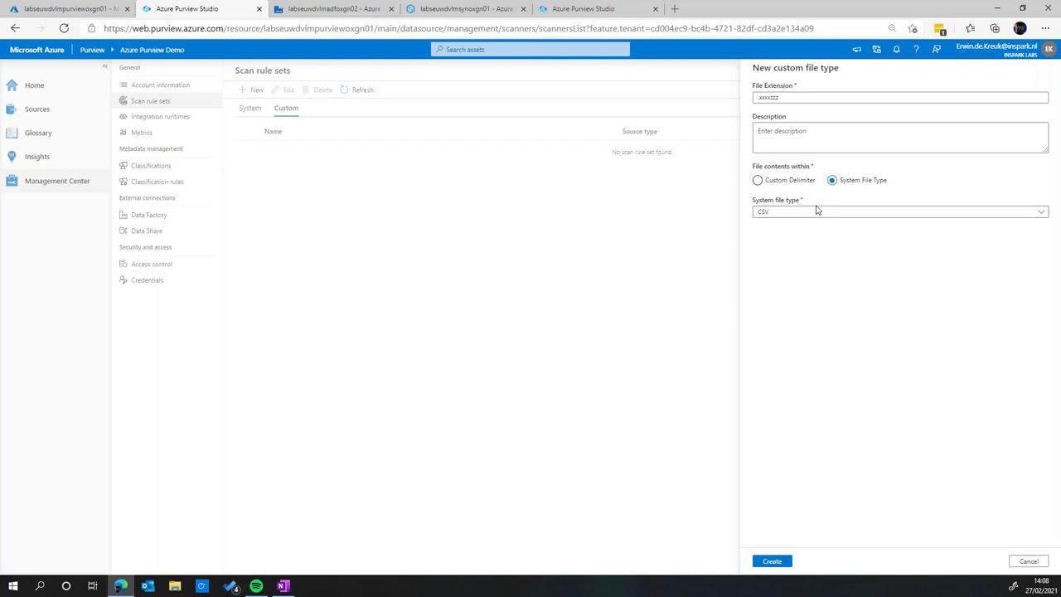
click(757, 181)
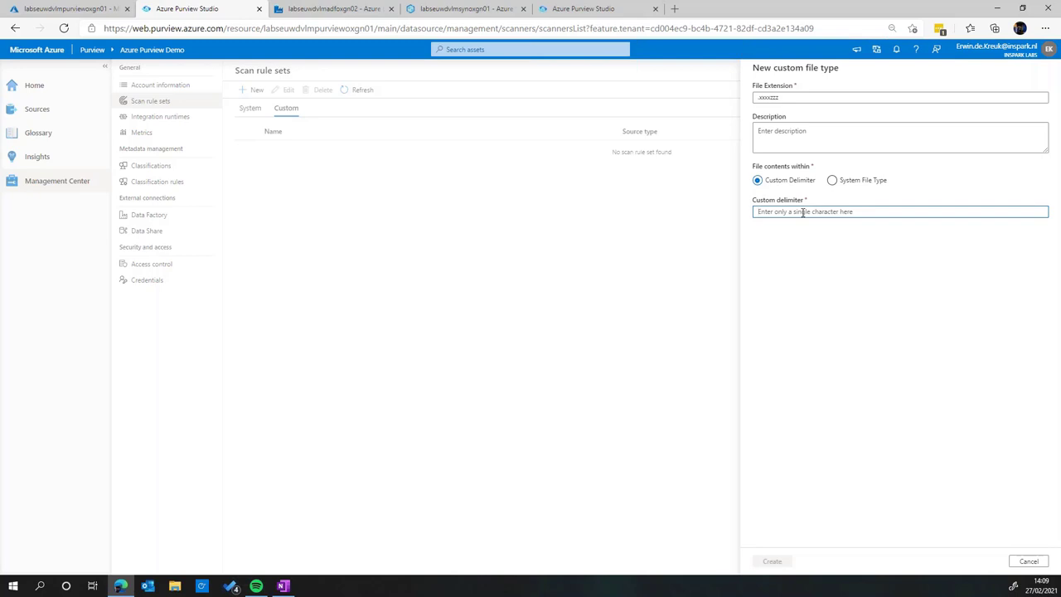
click(1040, 564)
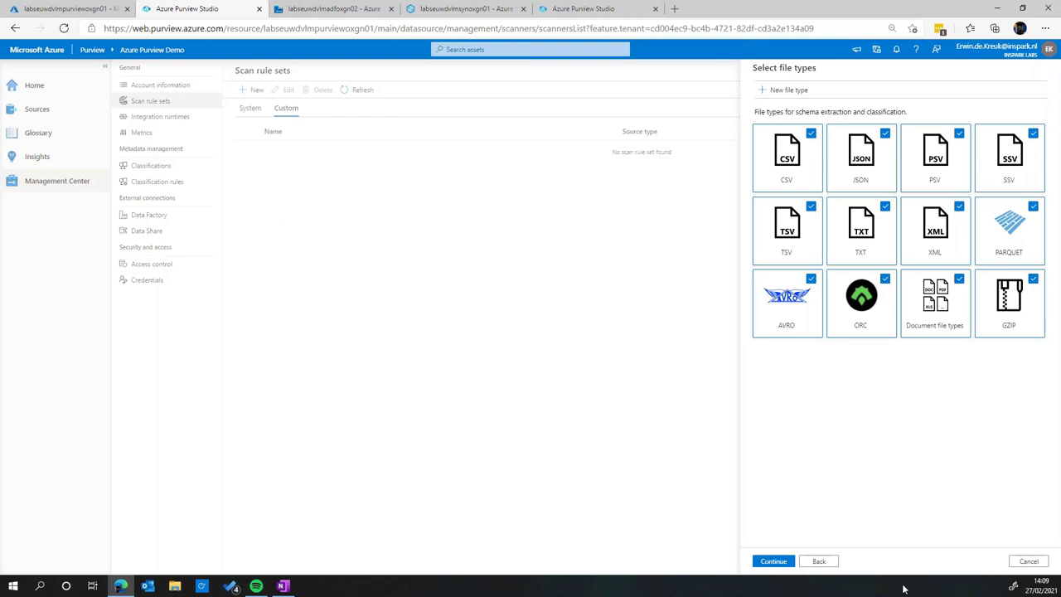
click(1036, 568)
click(148, 166)
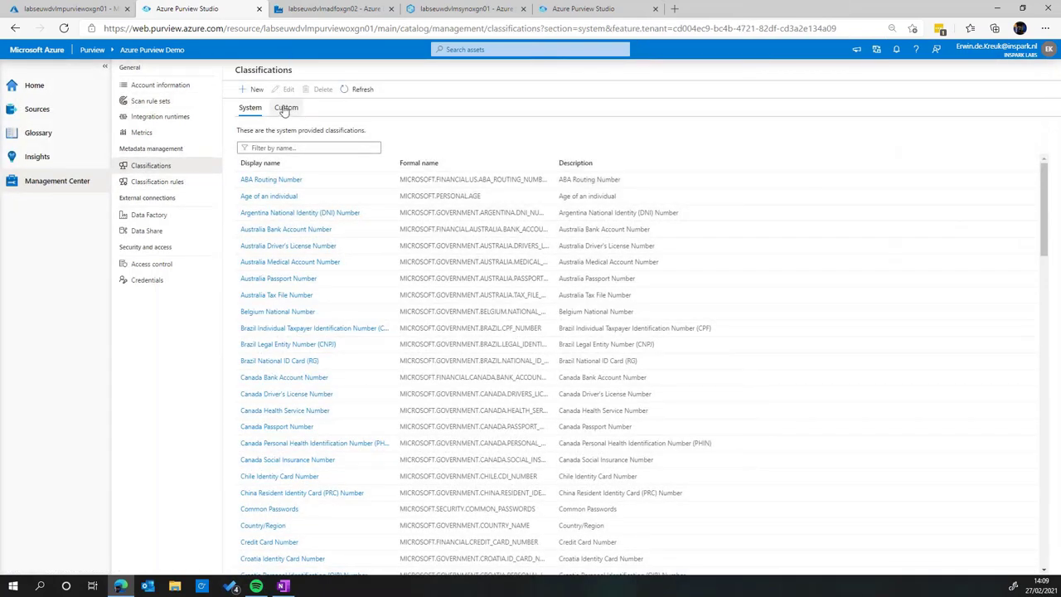
Step: Open CustomClassification under custom classifications and close its editor without changes
click(285, 109)
click(303, 168)
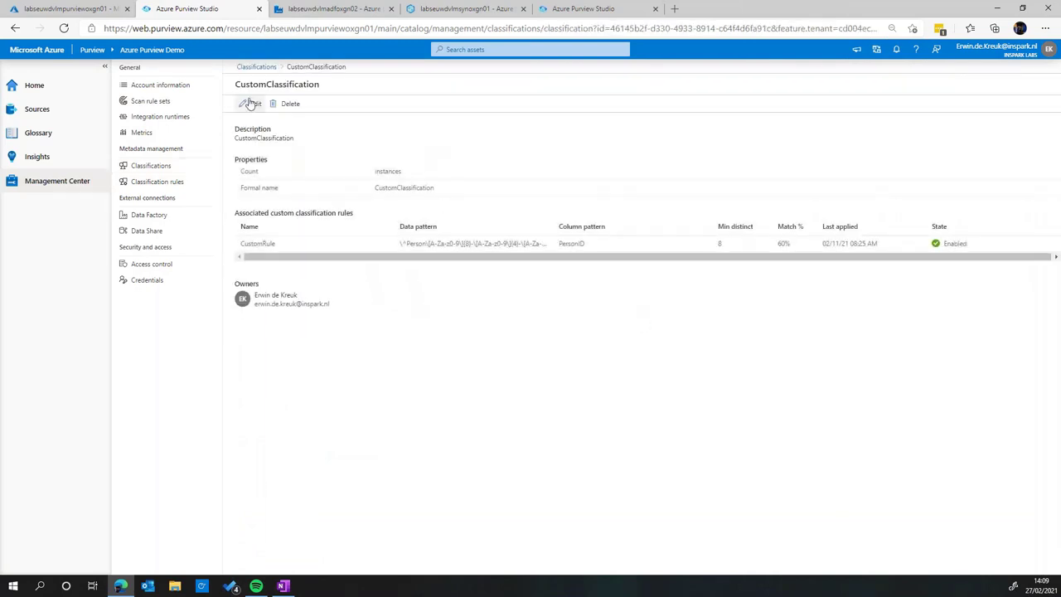
click(251, 106)
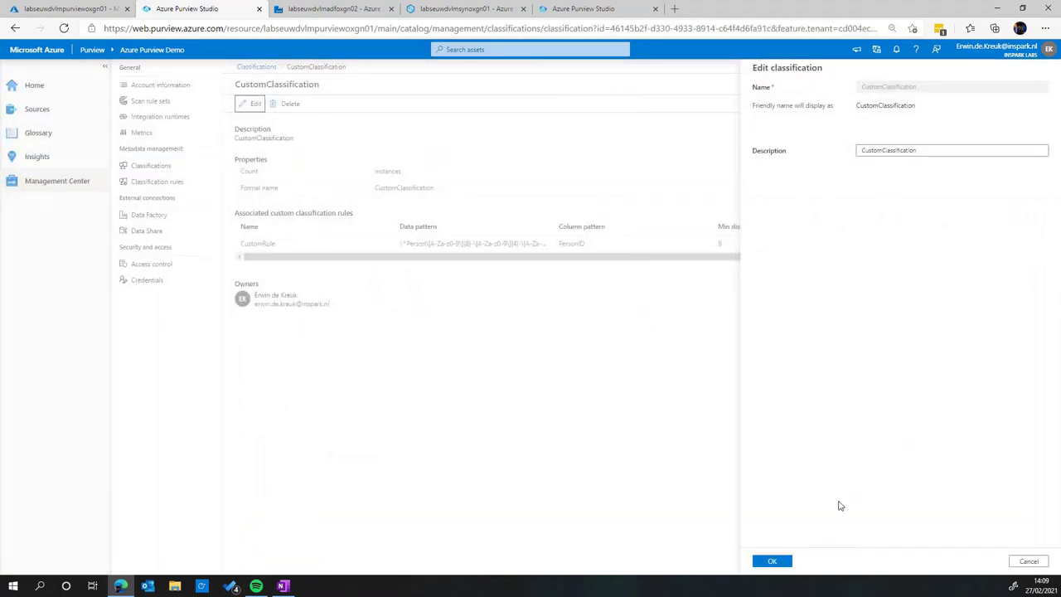
click(1028, 562)
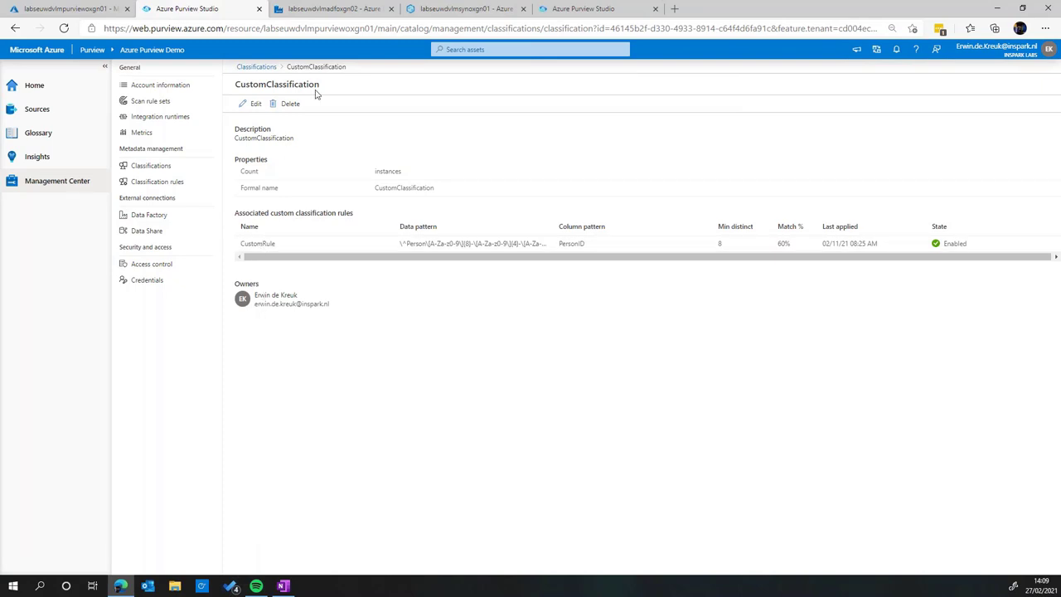
Step: Inspect the CustomRule classification rule's data pattern, then leave without applying changes
click(152, 182)
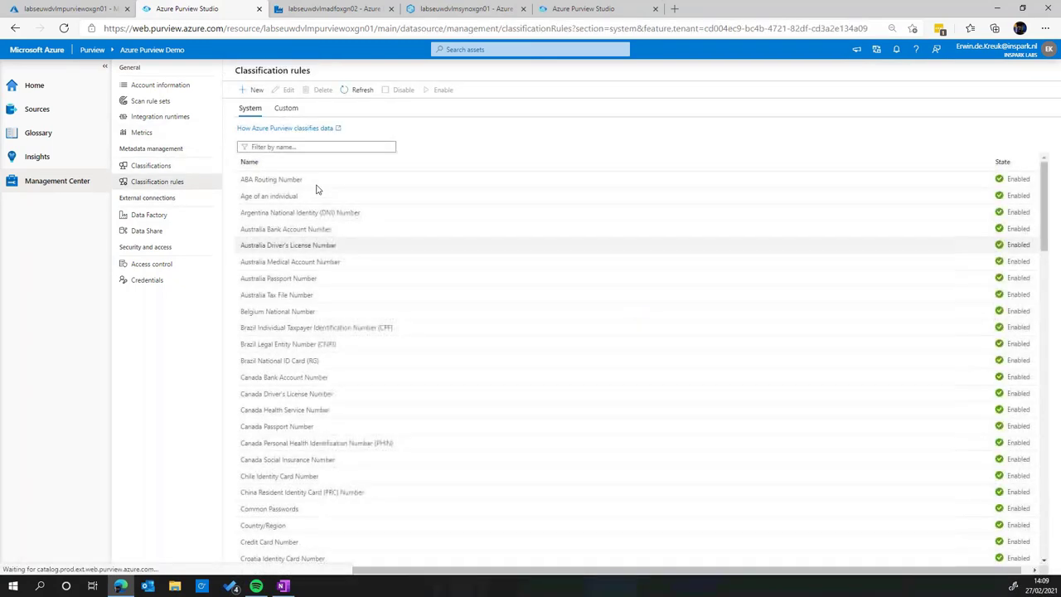
click(286, 109)
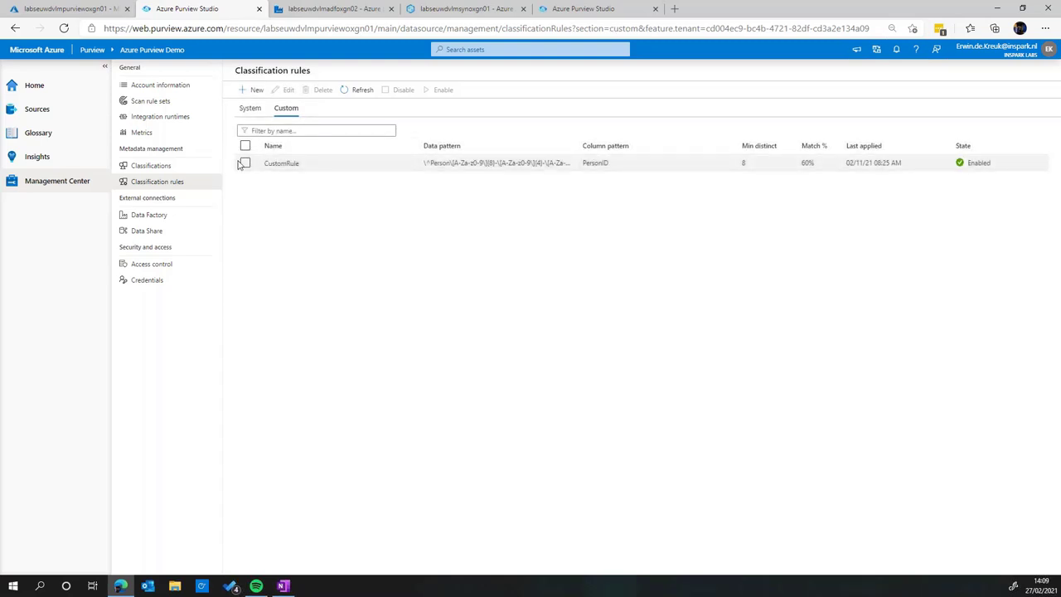
click(244, 163)
click(284, 89)
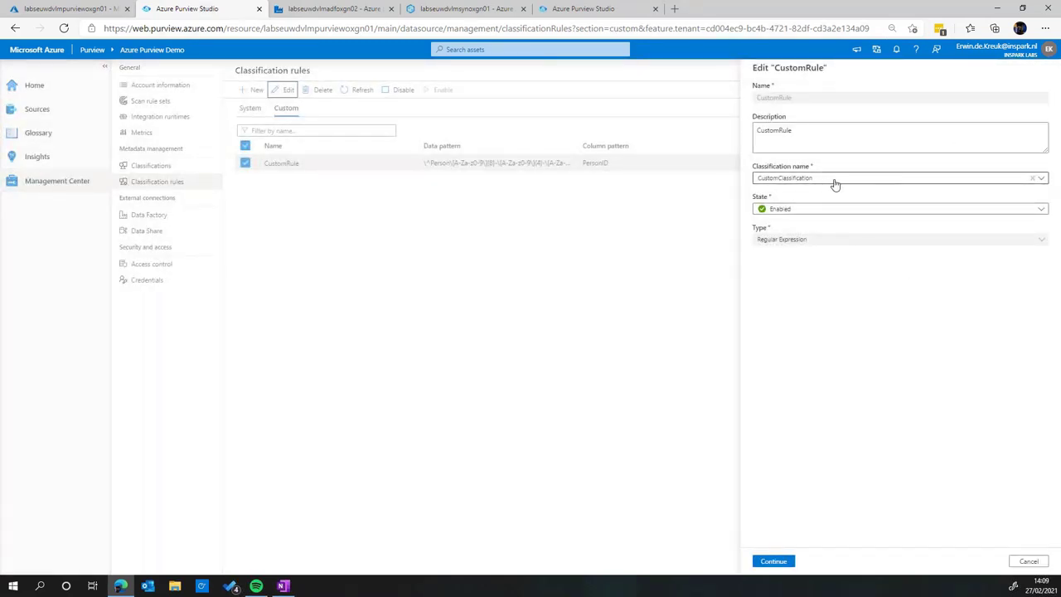
click(779, 560)
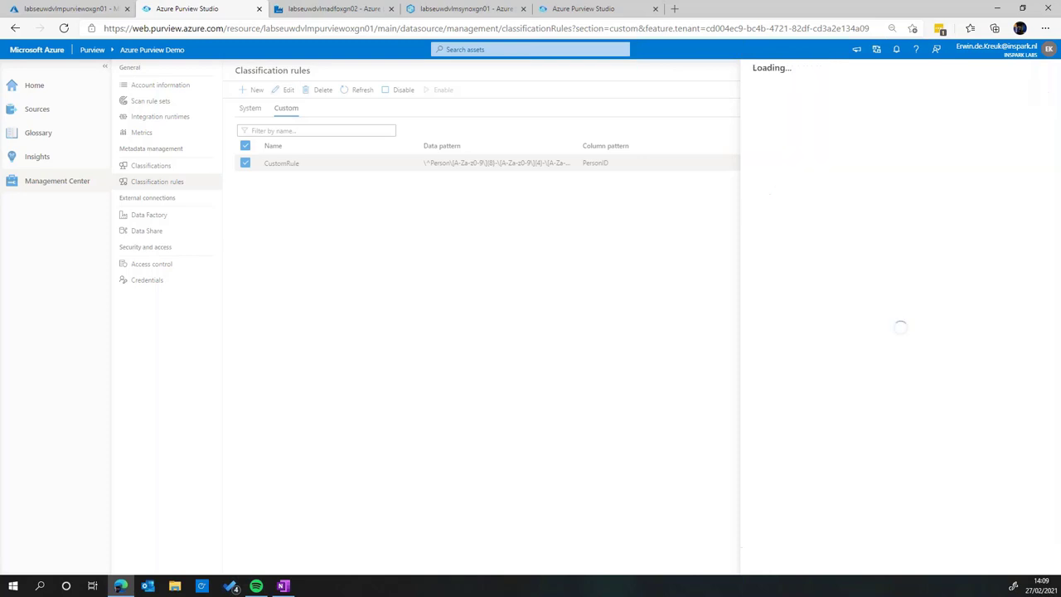
drag(762, 166, 1042, 171)
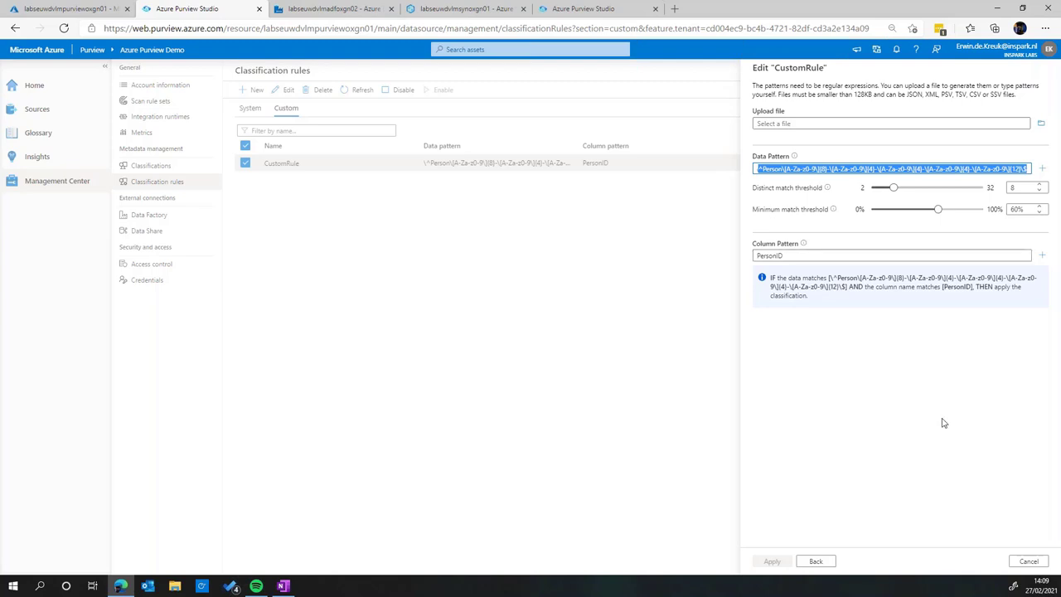
click(1038, 565)
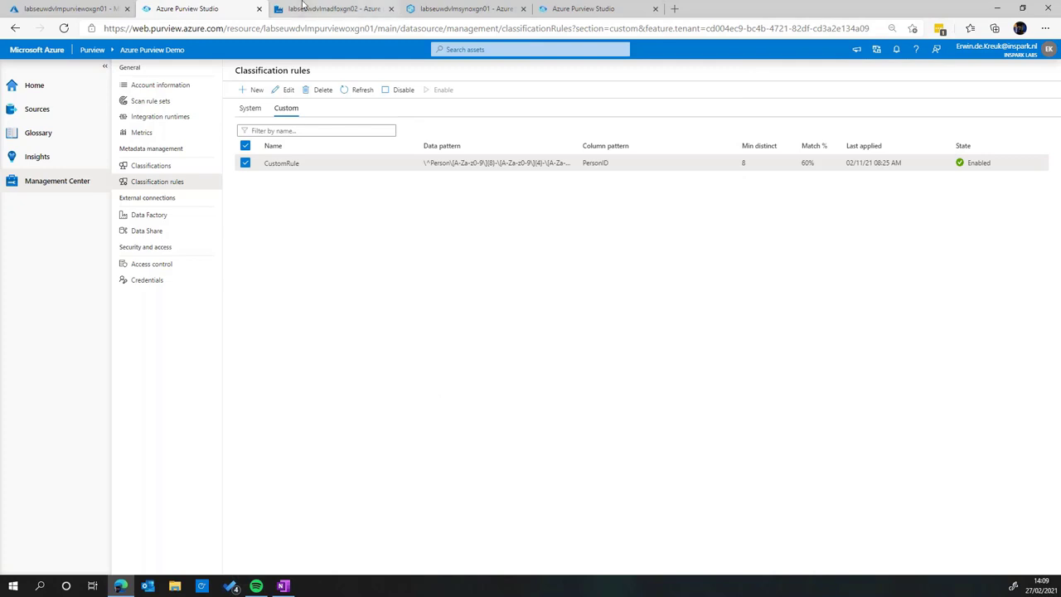
Step: Rerun the vcities asset search and filter results to Azure Data Lake Storage Gen2
click(466, 51)
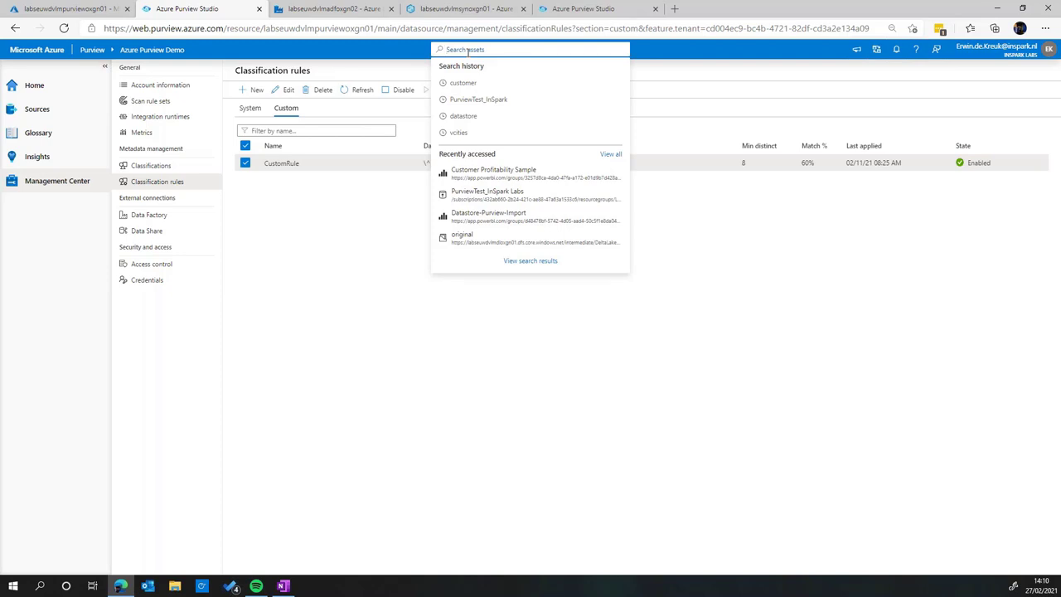
click(461, 132)
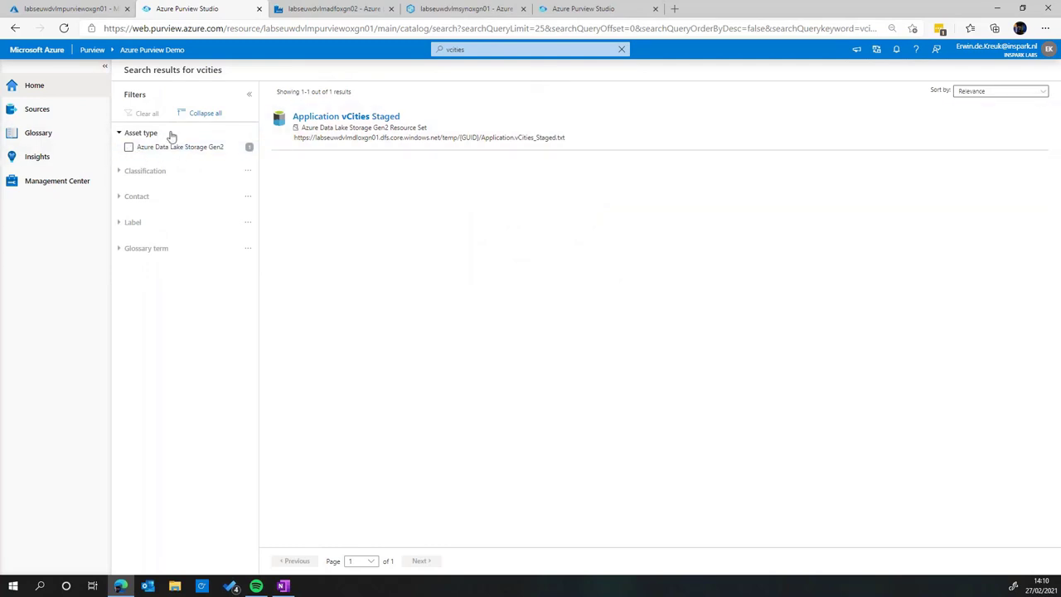
click(156, 149)
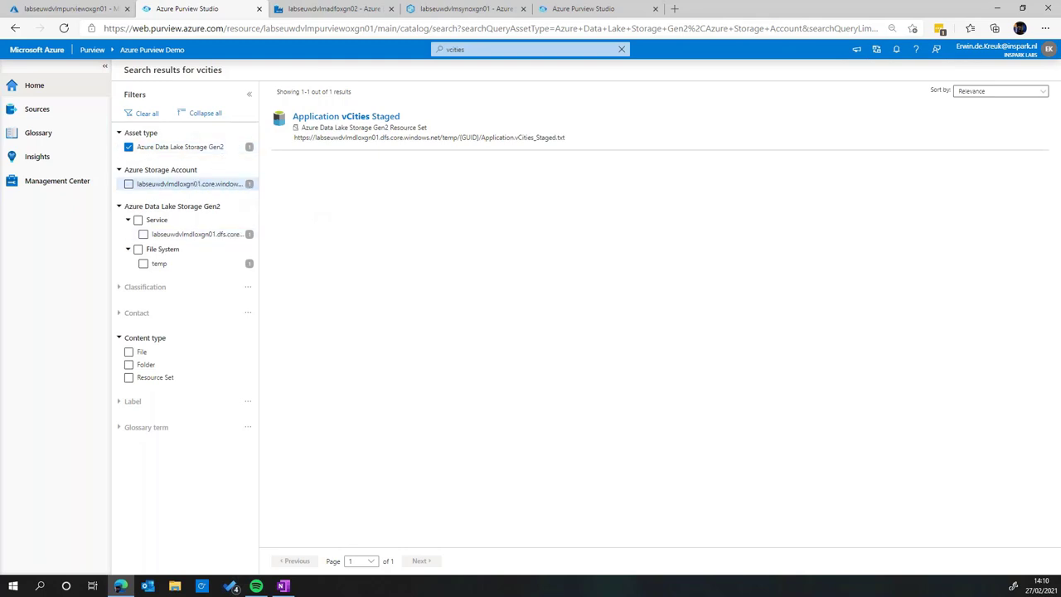
Step: Try the service, temp file system, folder and resource set filters on the vcities results
click(143, 235)
click(144, 263)
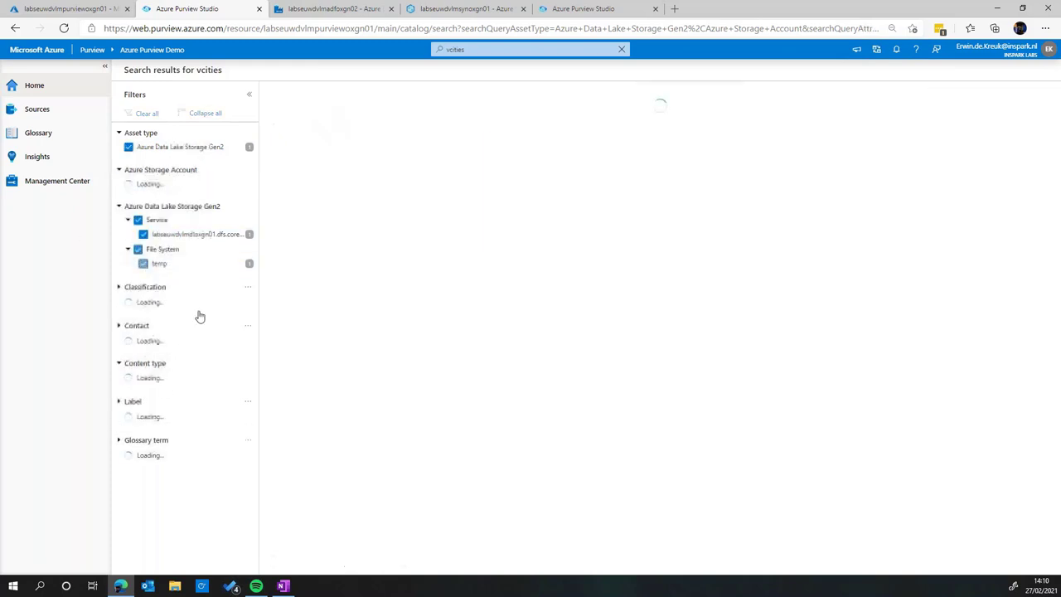
click(143, 263)
click(128, 365)
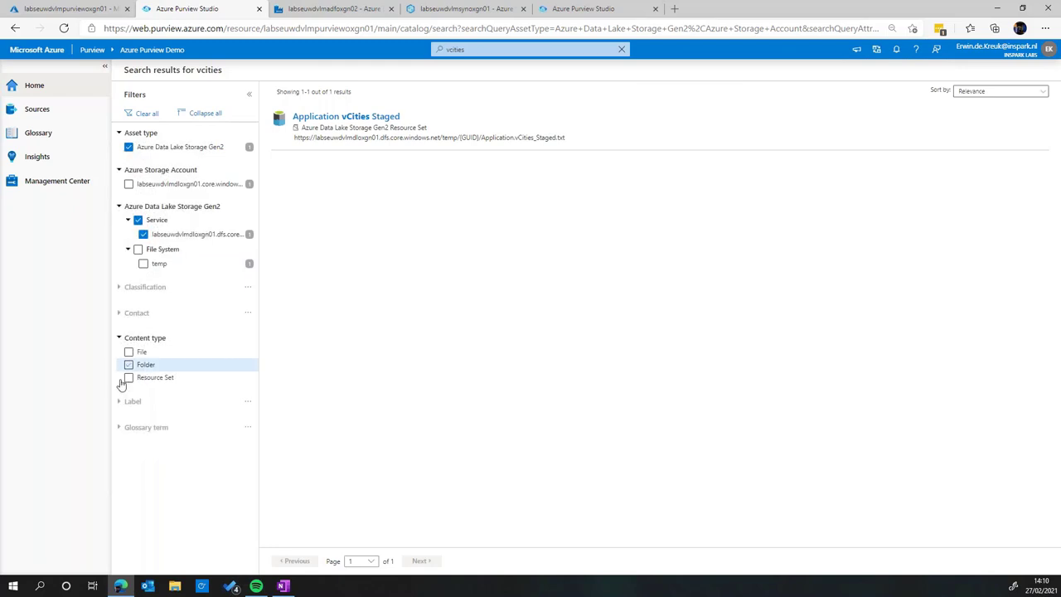
click(164, 378)
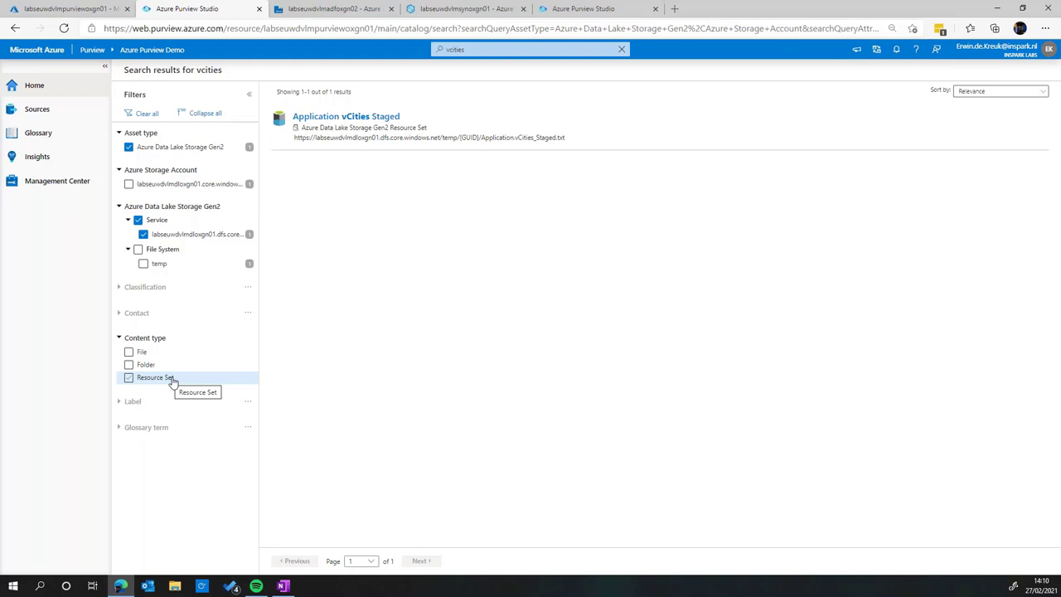
click(170, 378)
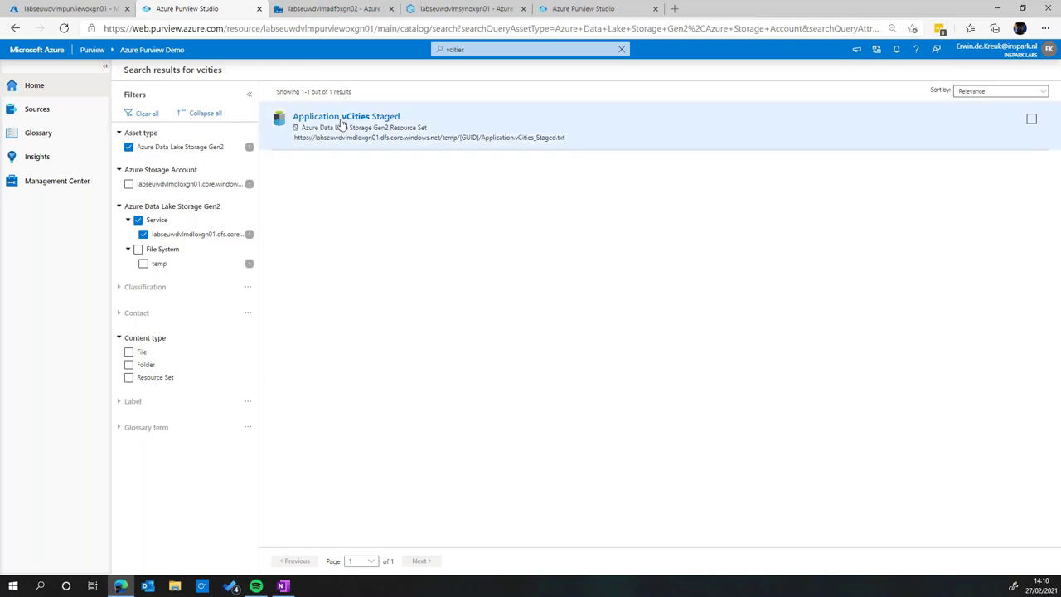
Step: Open the Application vCities Staged asset and review its overview properties and column schema
click(343, 120)
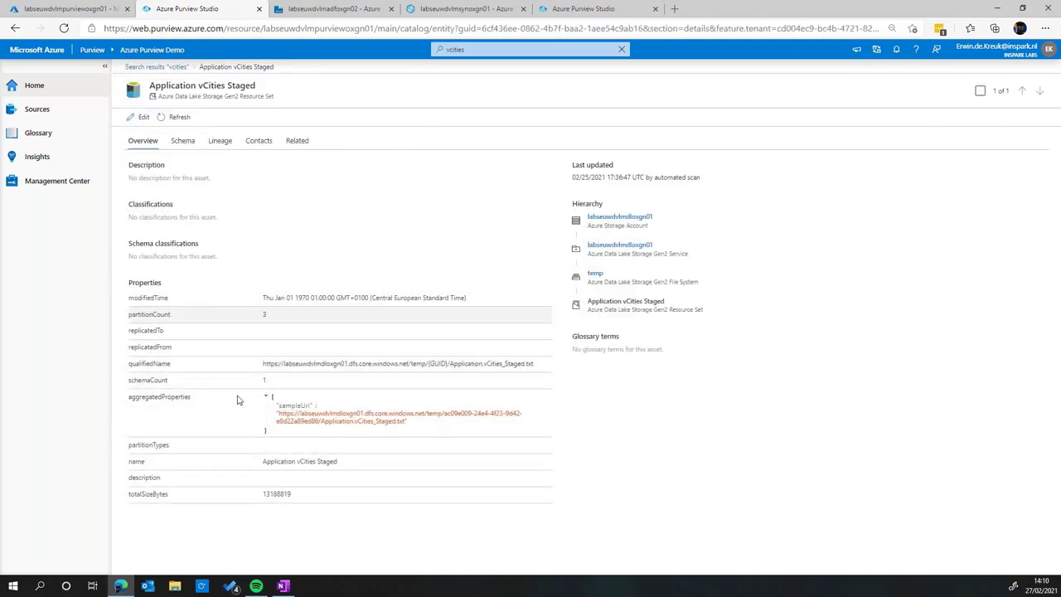
drag(317, 439, 132, 417)
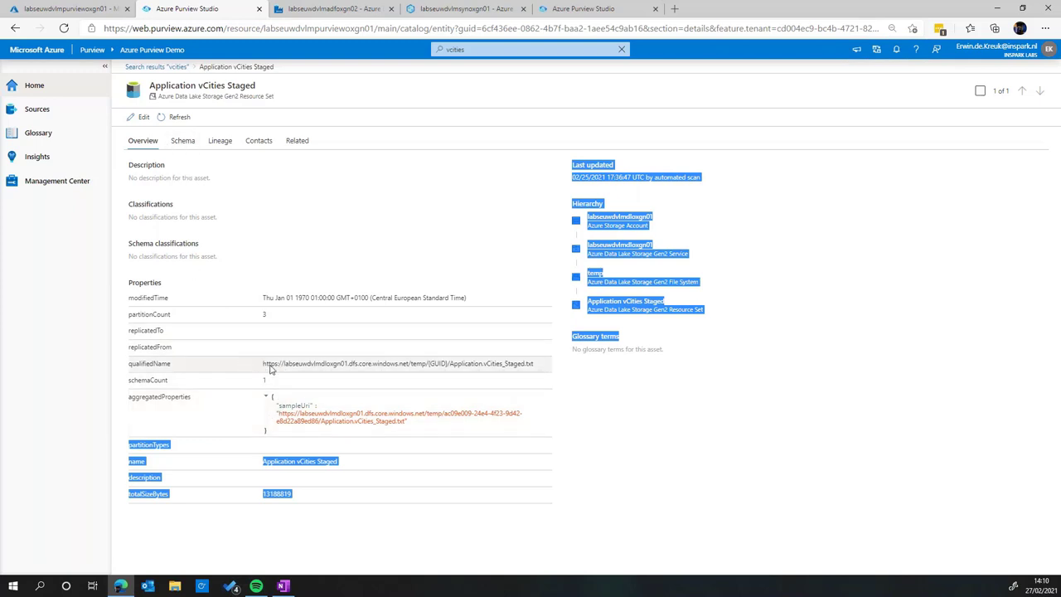
click(325, 505)
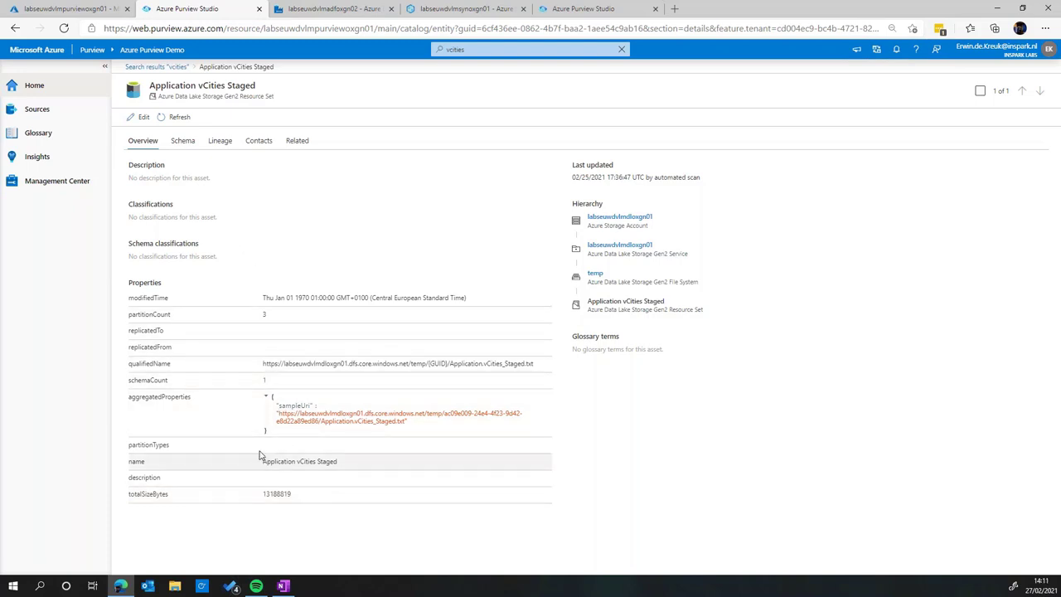
click(180, 142)
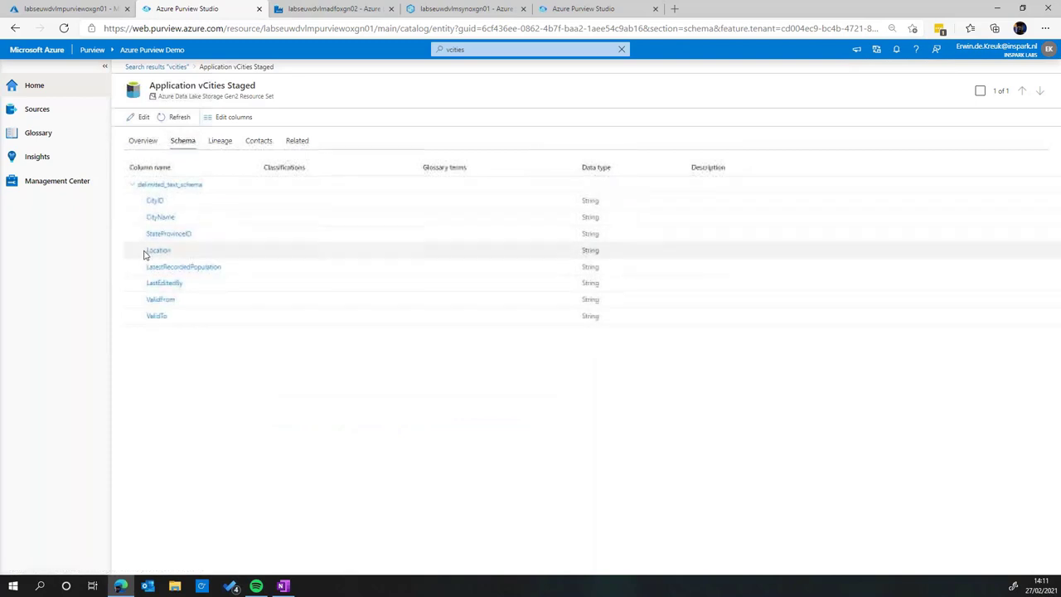
Step: Inspect its lineage from vCities_Staged through the Copy_Staged activity to Cities_staged
click(220, 141)
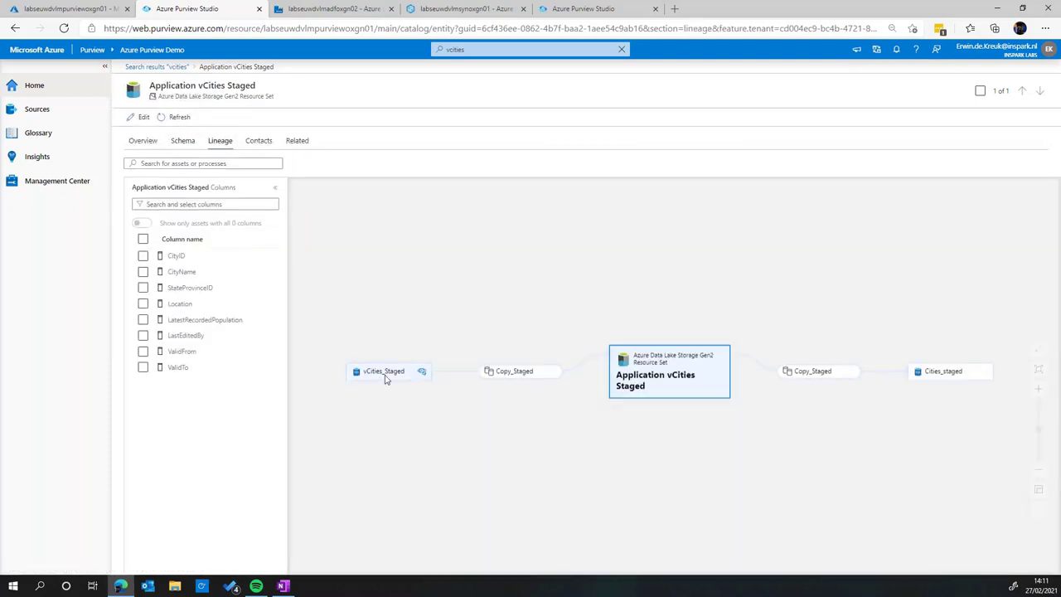
mouse_move(385, 379)
mouse_move(515, 376)
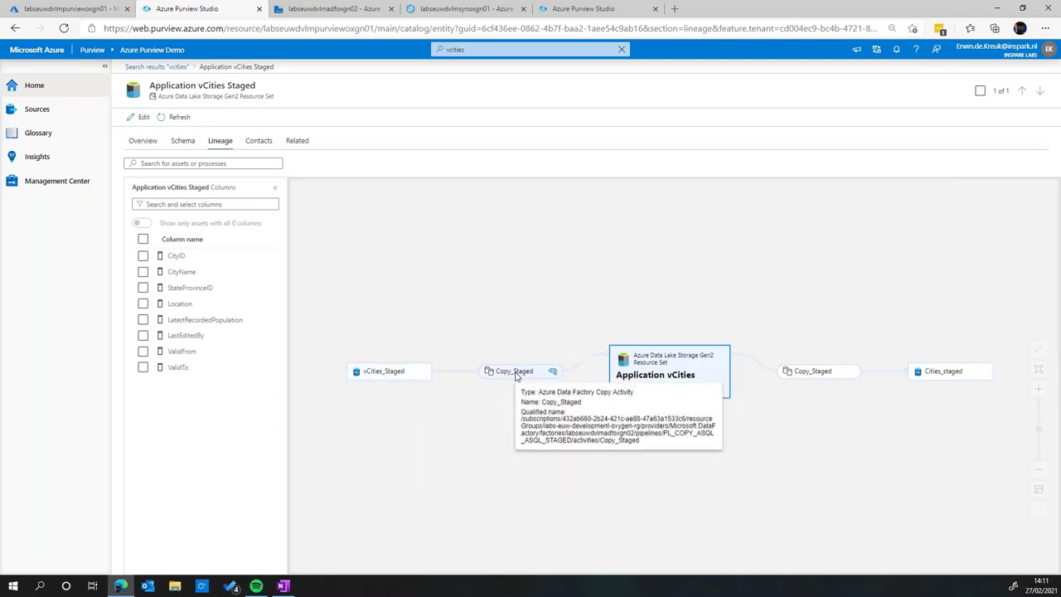
click(515, 377)
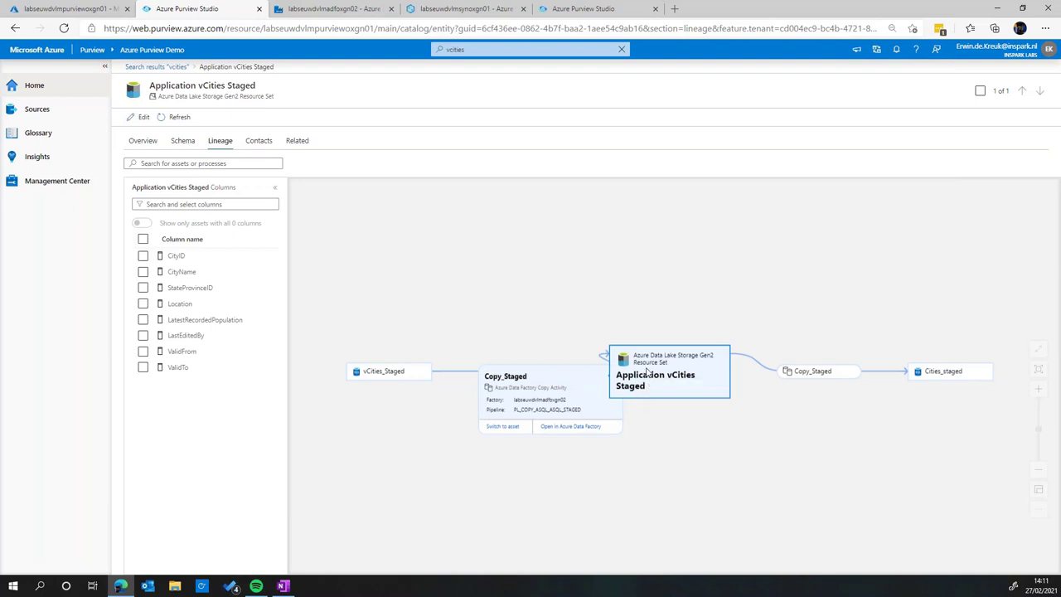
drag(651, 372, 642, 291)
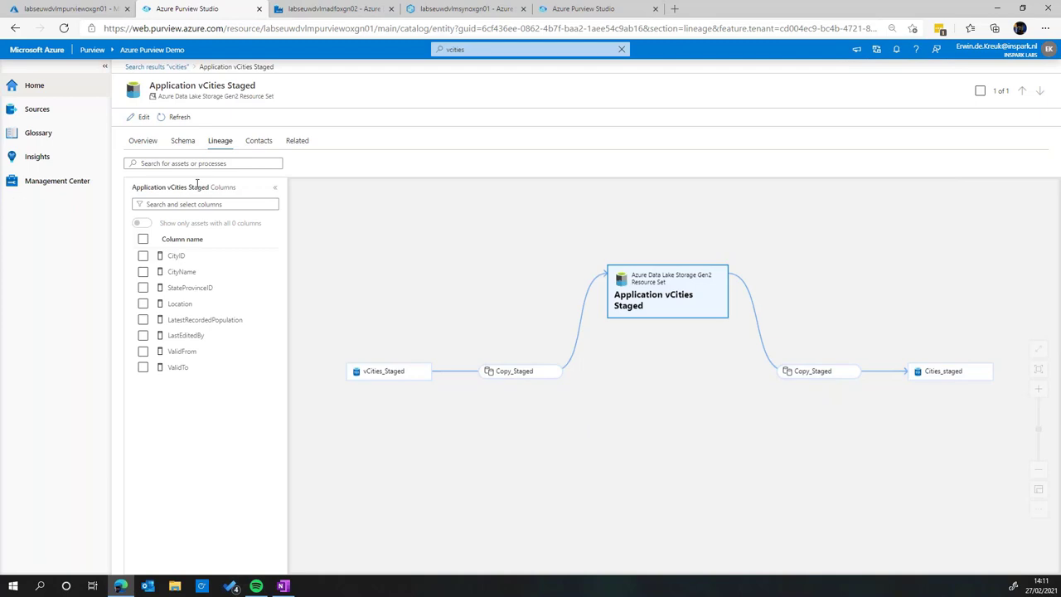
Step: Reopen the catalog search and select the previous vcities search text
click(495, 51)
click(415, 47)
click(545, 51)
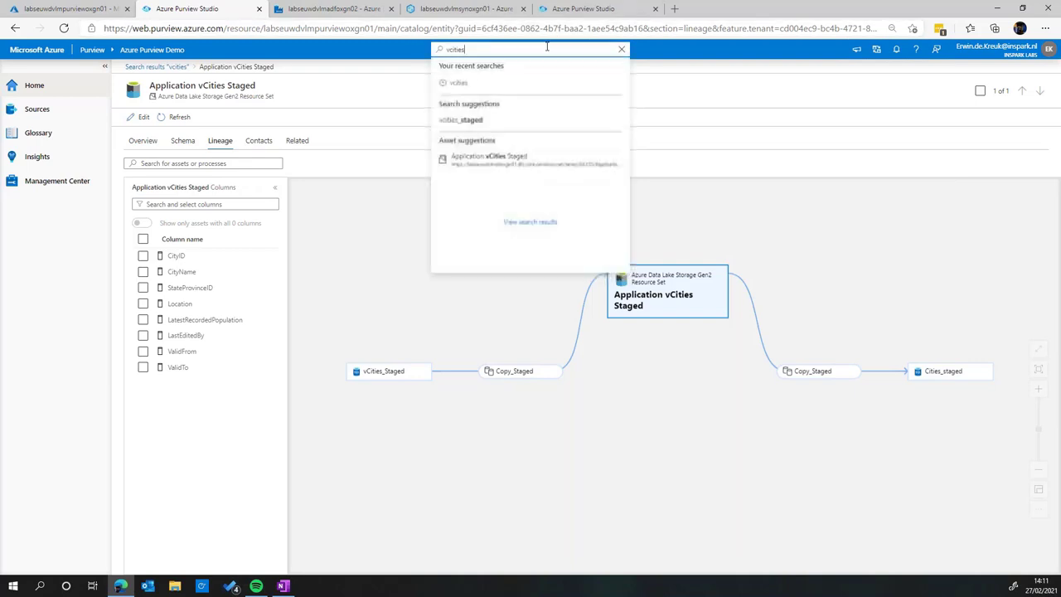
Step: Replace the old search text and search the catalog for datastore
click(366, 42)
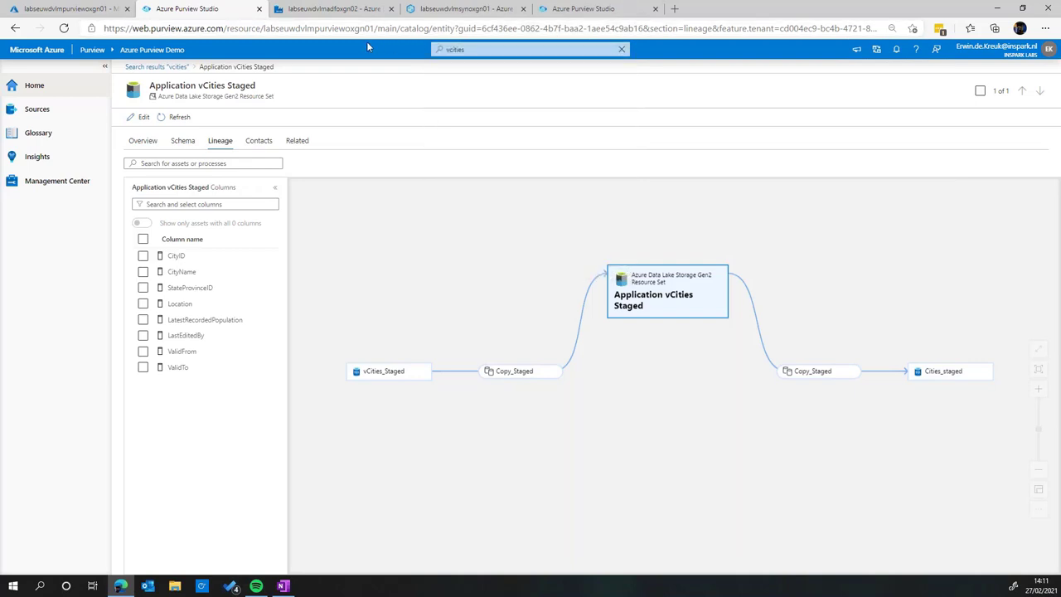
click(487, 49)
key(BackSpace)
key(BackSpace)
key(BackSpace)
key(BackSpace)
key(BackSpace)
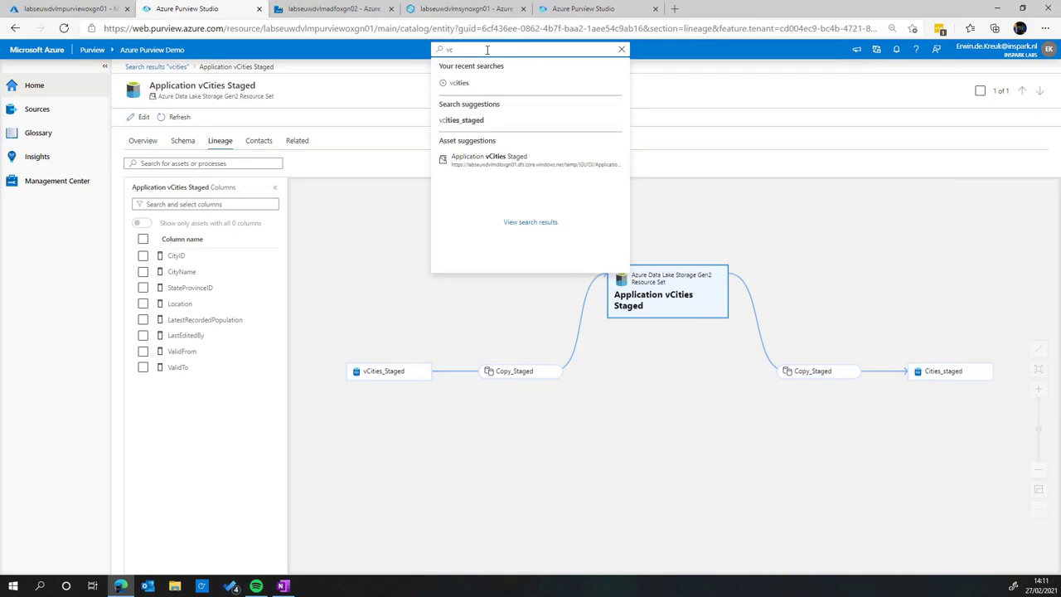
text(datastore)
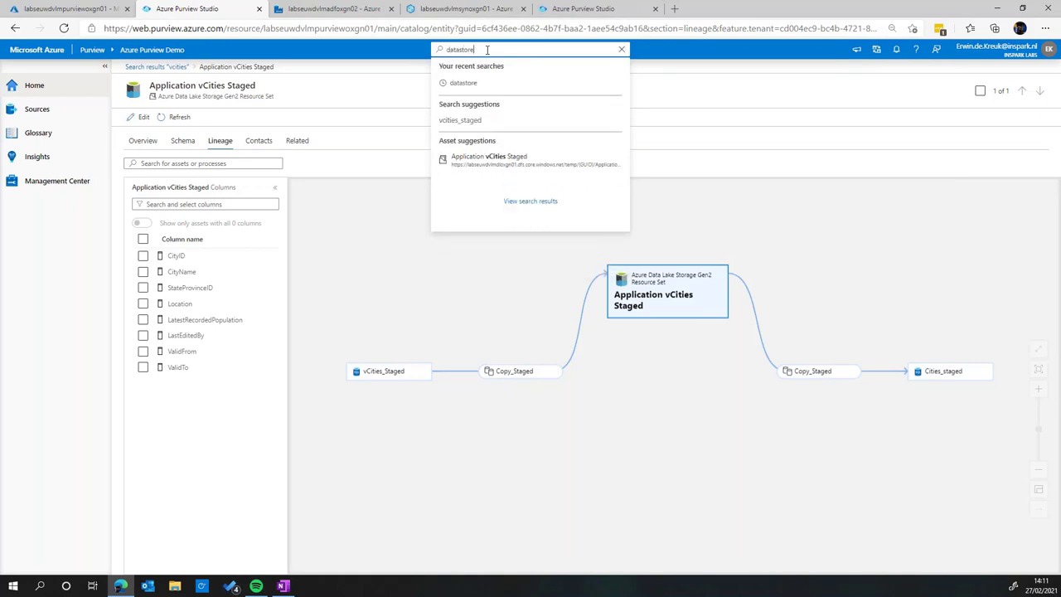
key(Return)
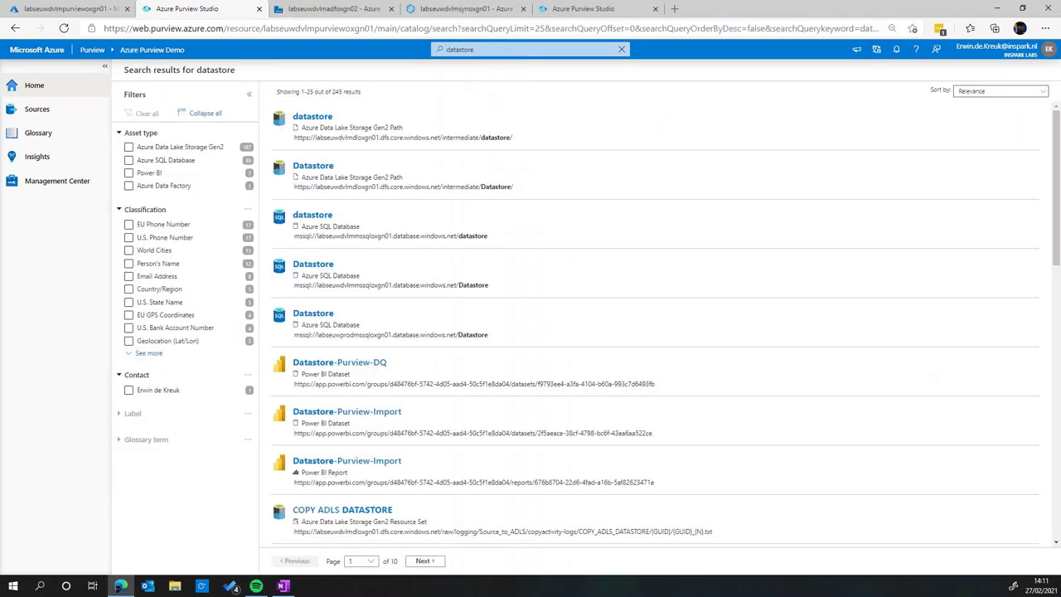
Step: Filter results to Azure SQL Database, the SQL server, the datastore database and Person's Name classification
click(165, 162)
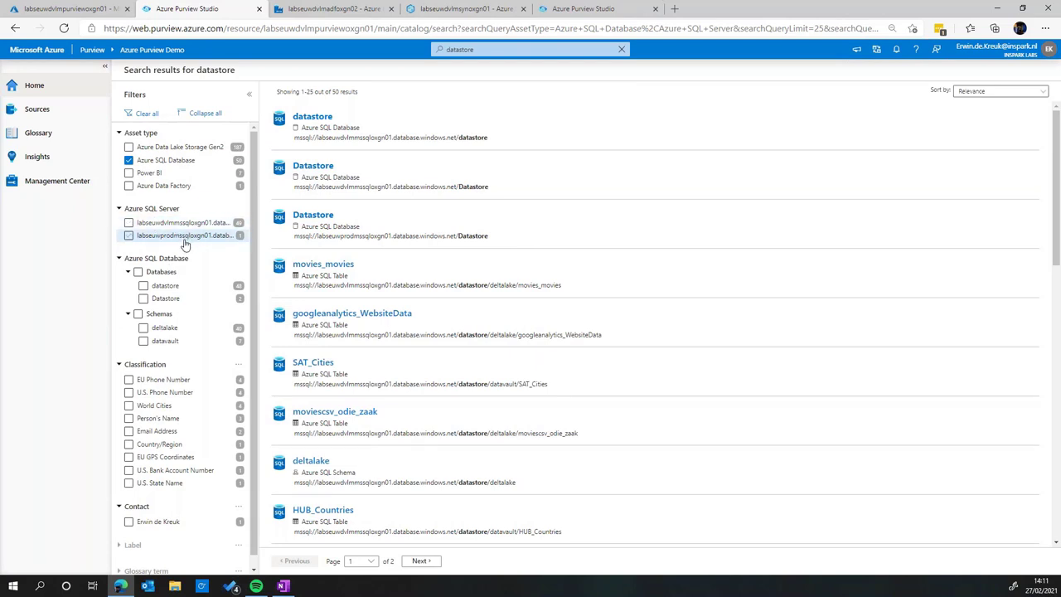
click(179, 230)
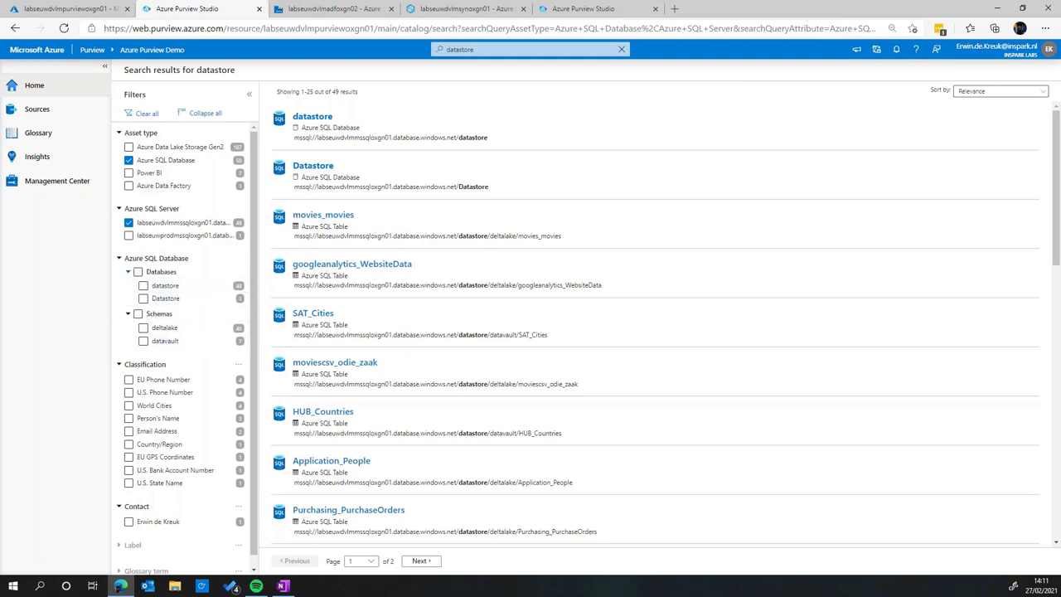
click(176, 284)
click(143, 284)
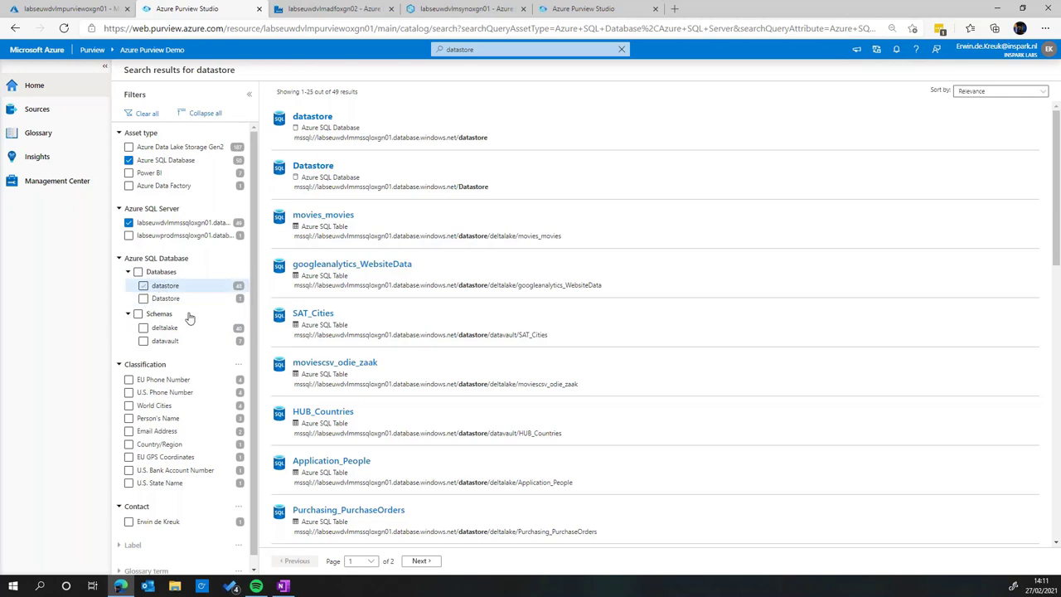
click(142, 285)
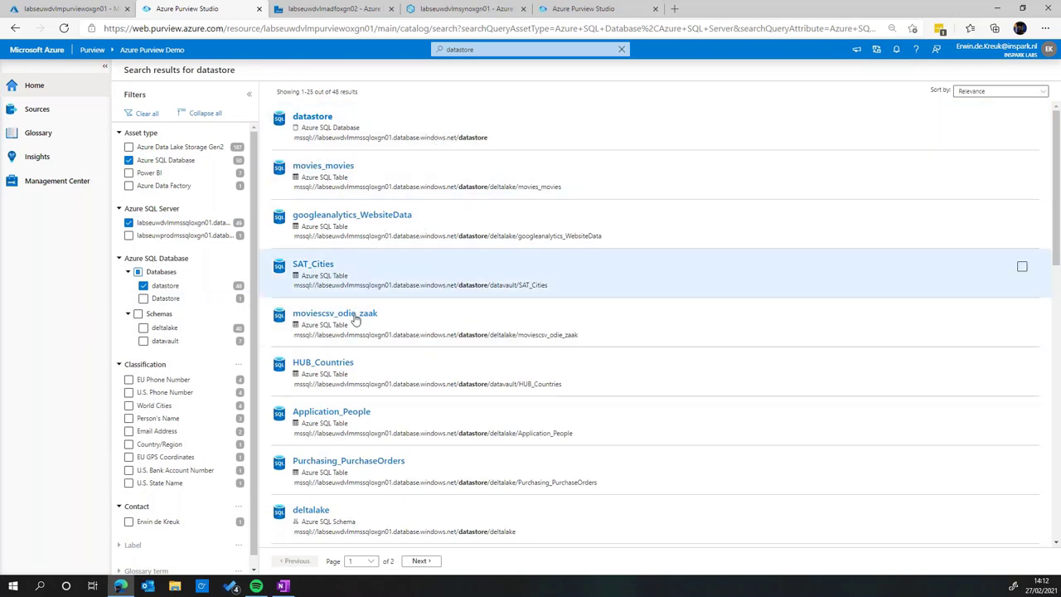
scroll(367, 369, down, 3)
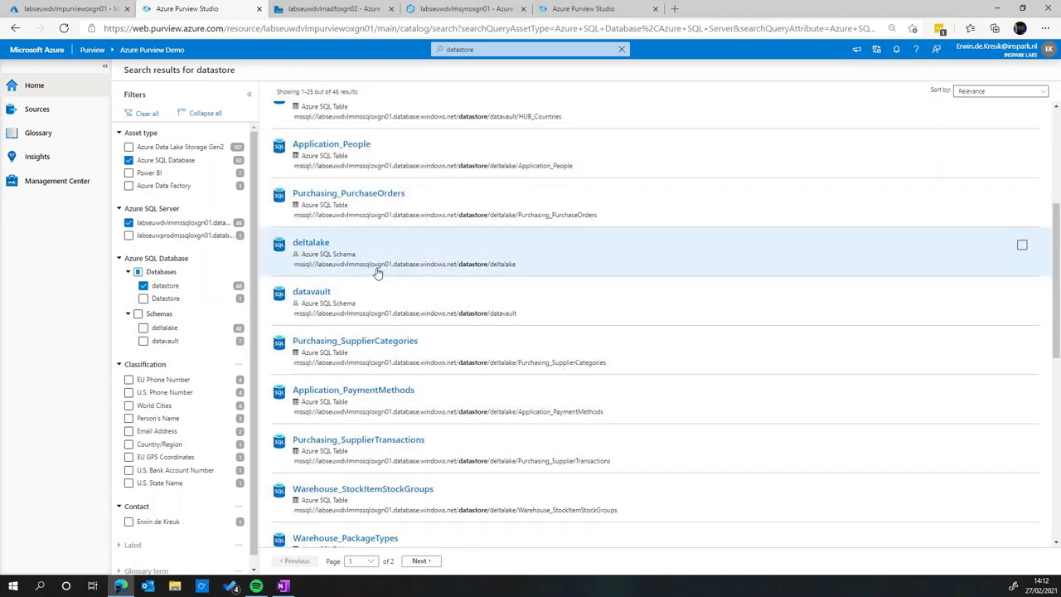
click(158, 418)
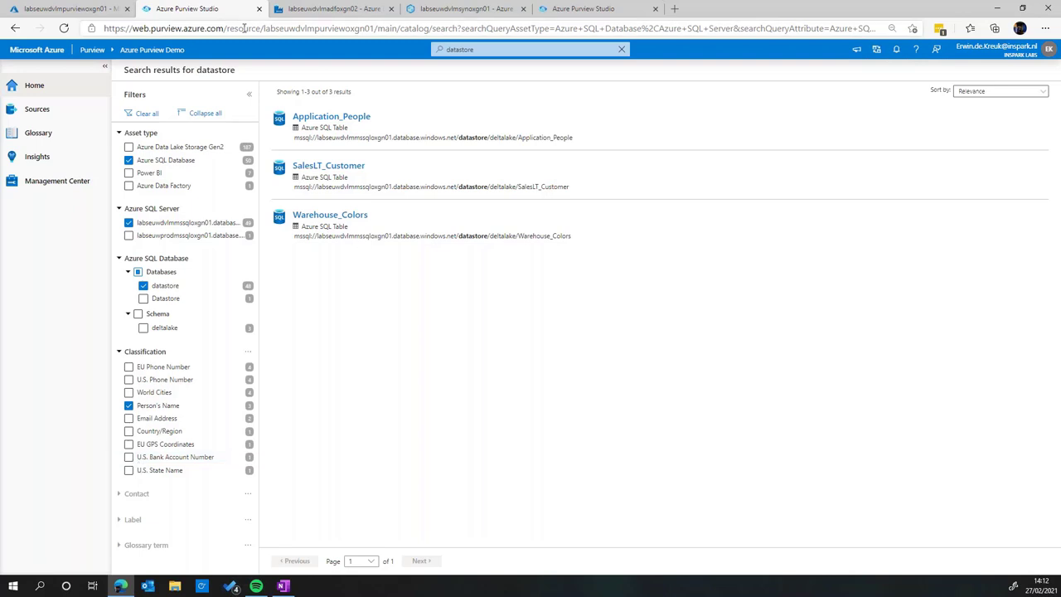
Step: Open Application_People, review its schema classifications, unavailable lineage and empty contacts, then start editing it
click(323, 118)
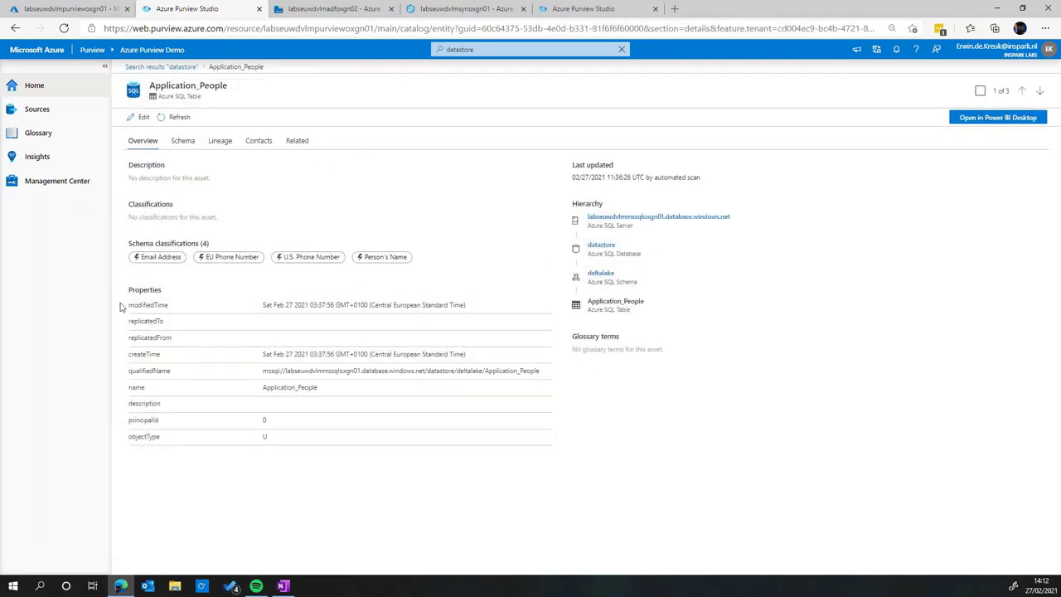
click(183, 141)
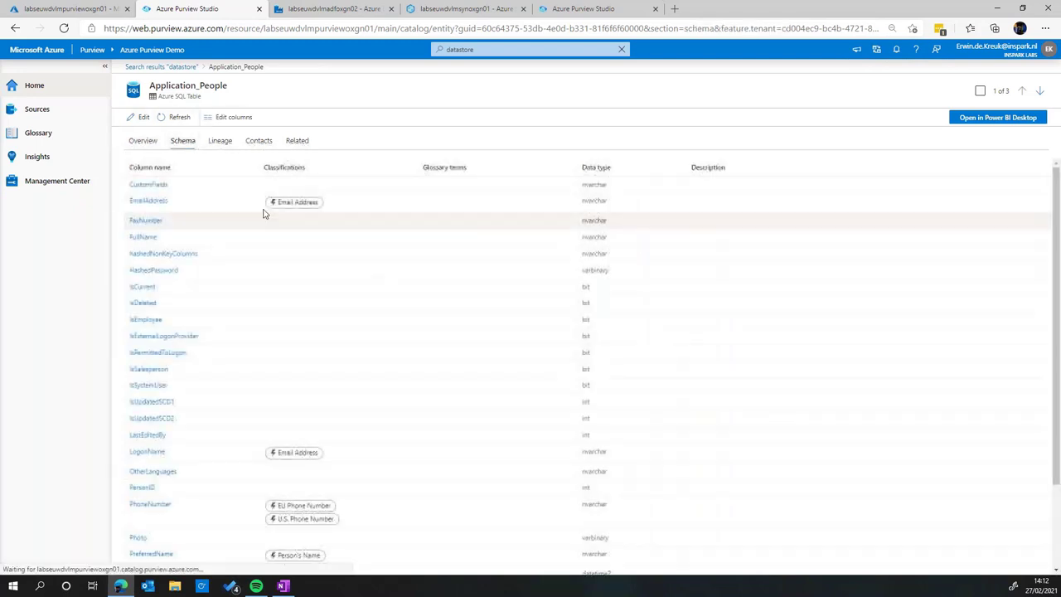
scroll(274, 541, down, 2)
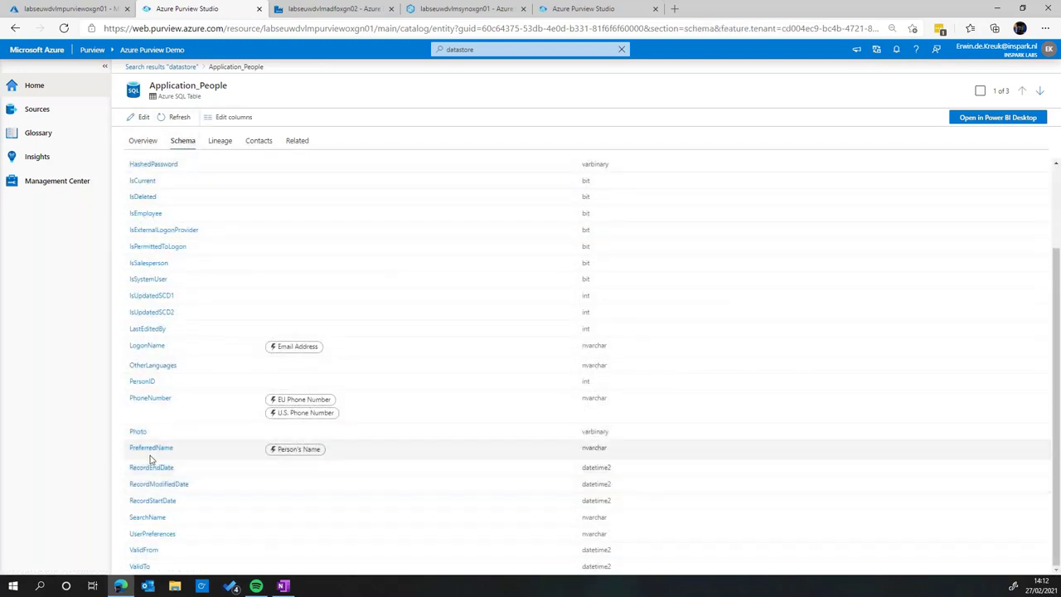
click(220, 142)
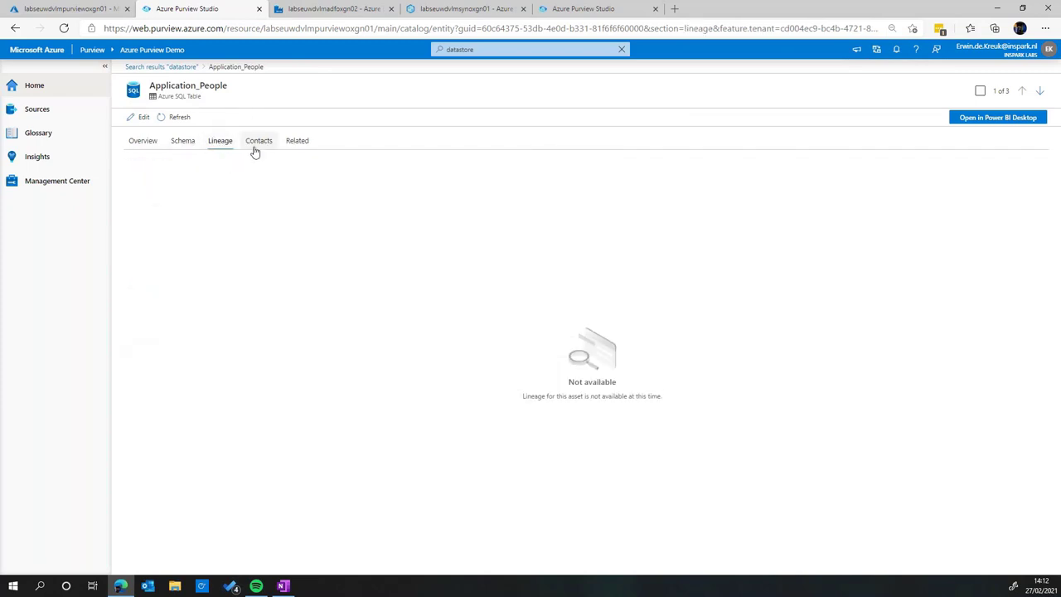
click(255, 147)
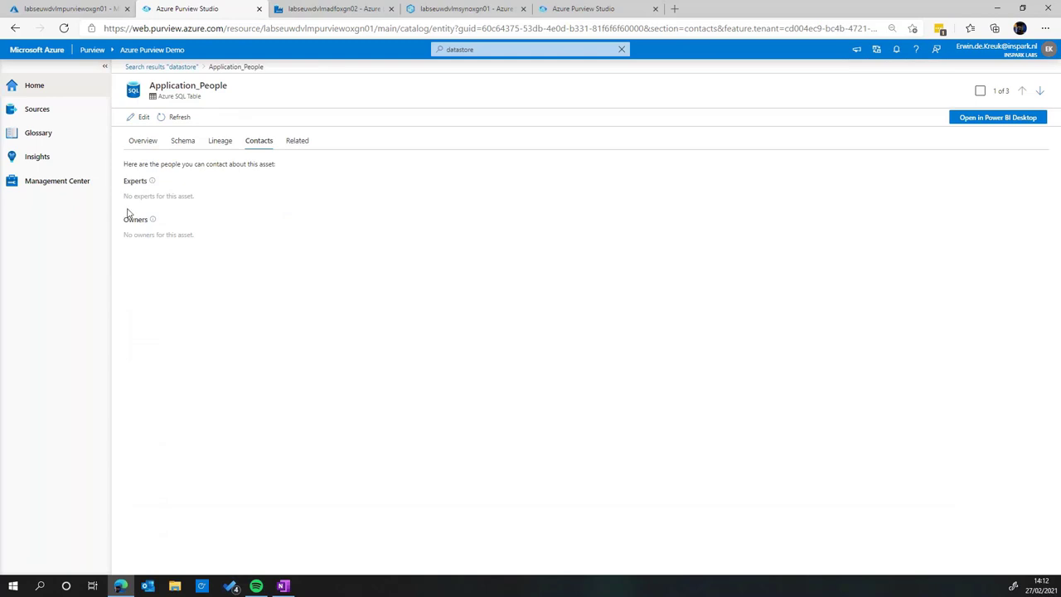
click(136, 117)
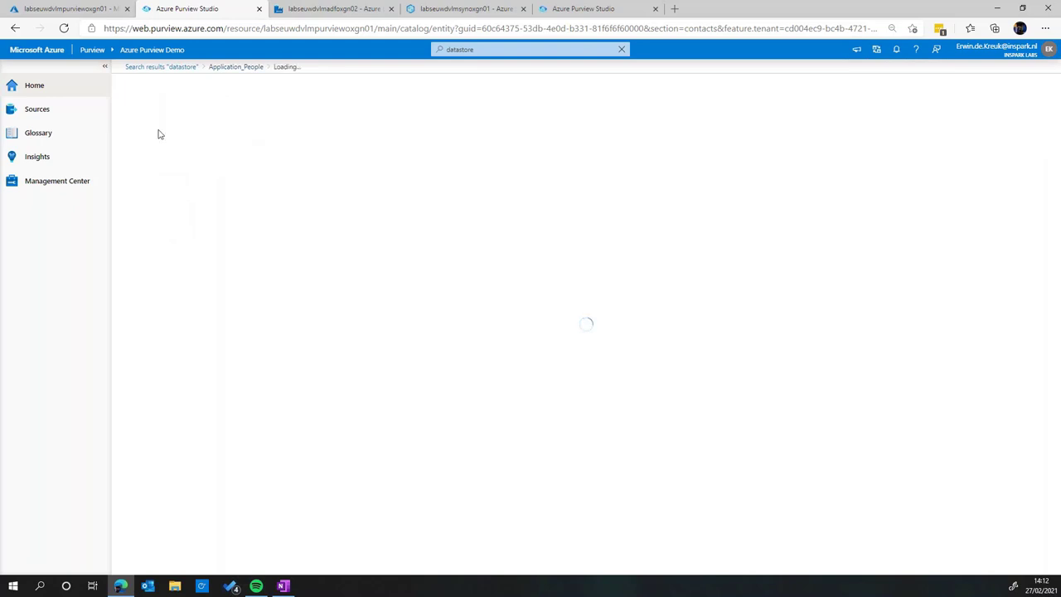
Step: Add a user as the expert contact with an info note, then start an e-mail to them
click(151, 243)
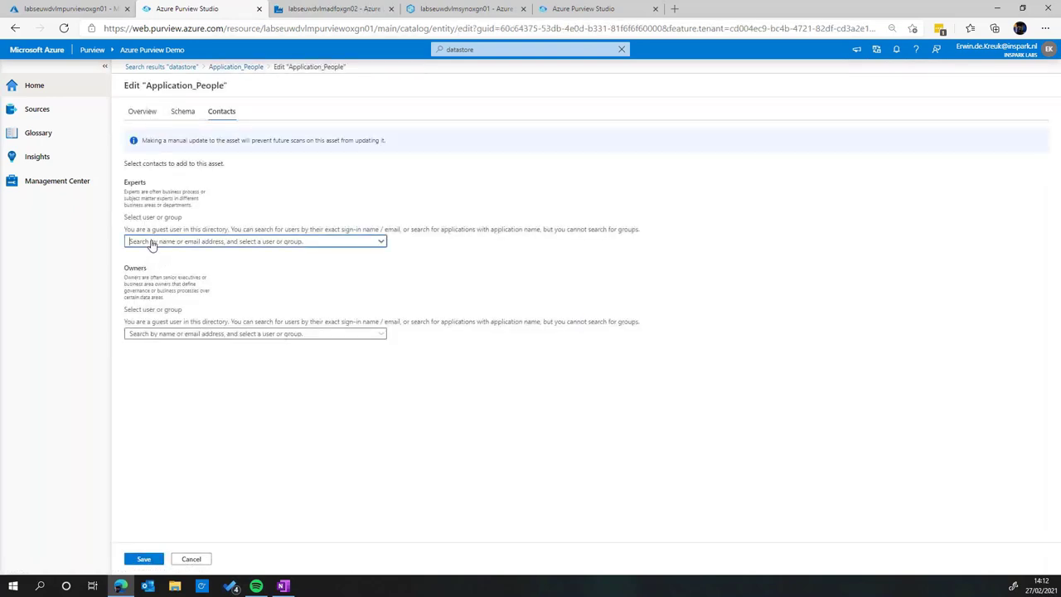
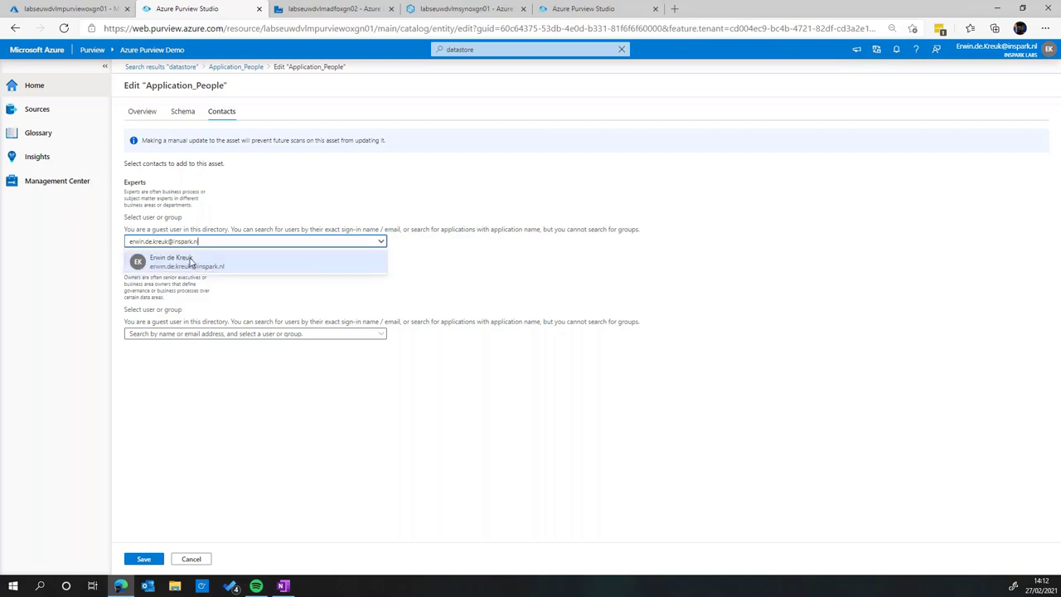
click(193, 263)
click(289, 284)
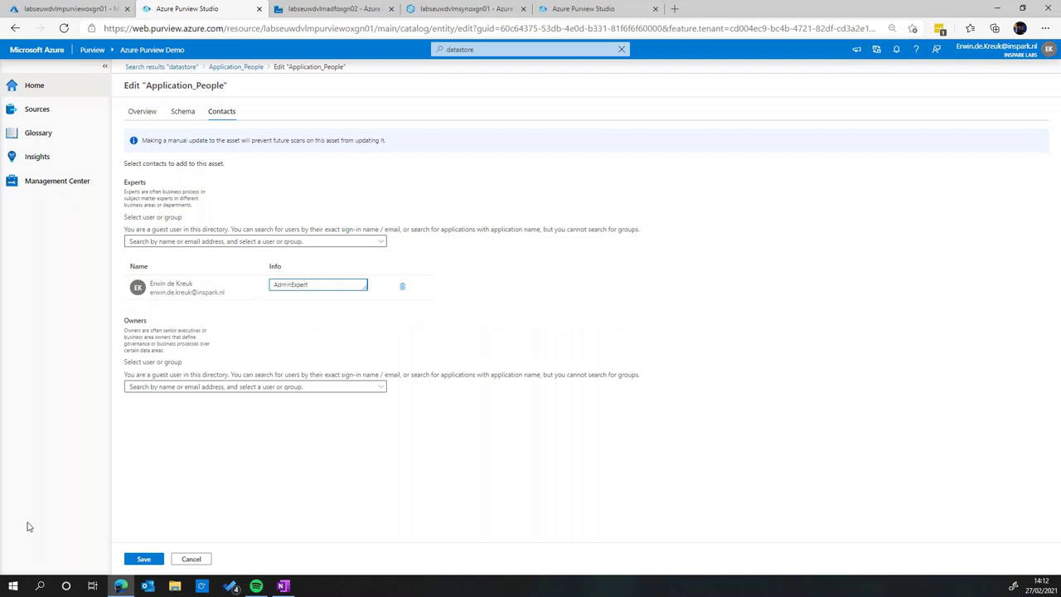
click(143, 559)
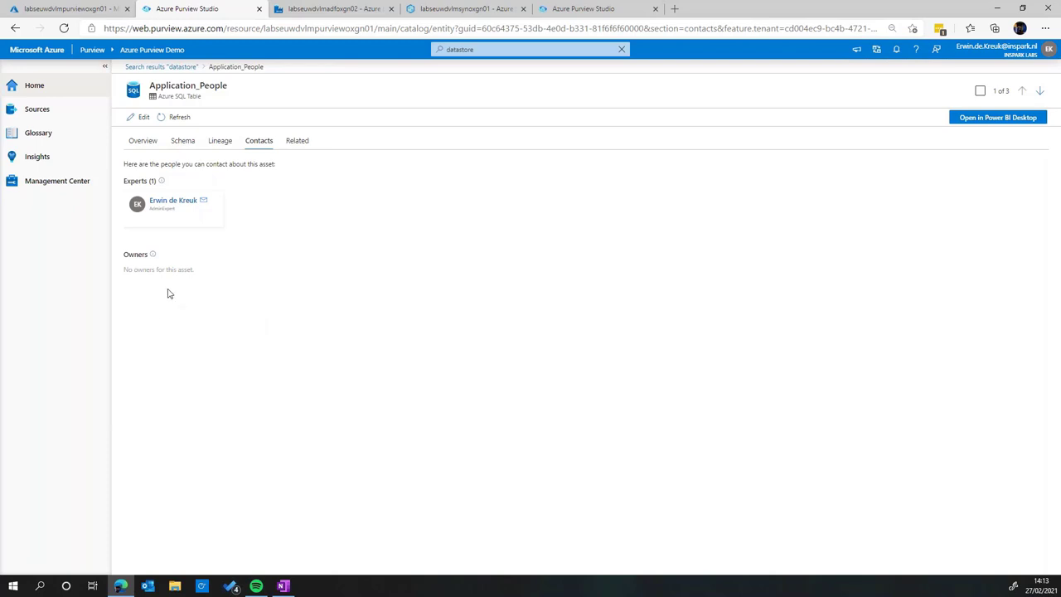
click(203, 201)
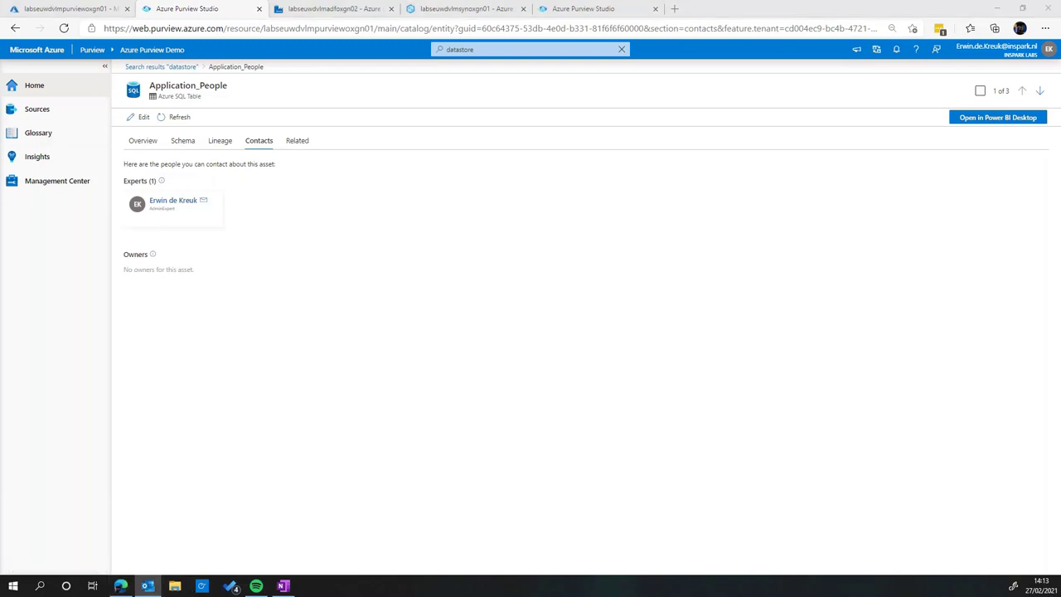
click(698, 159)
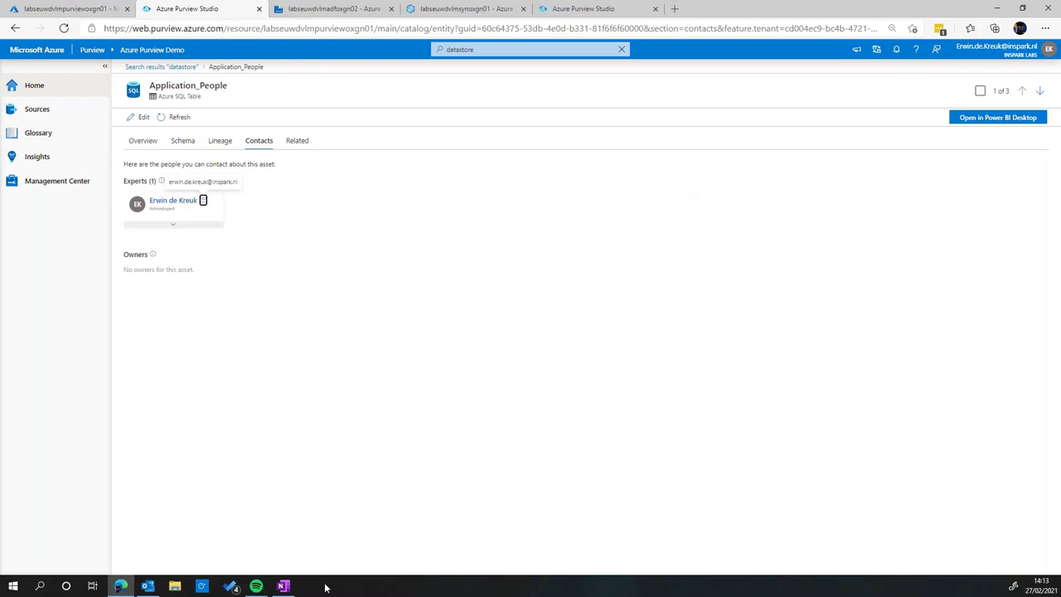
Step: Maximize the Outlook draft to the expert, then close it and choose Nee to discard it
click(147, 585)
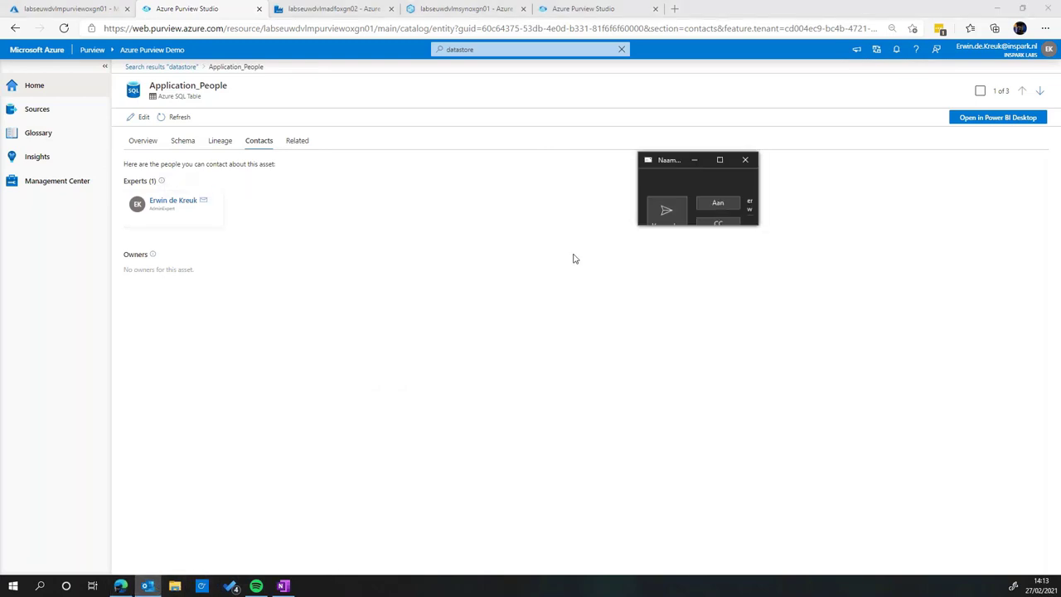
click(719, 159)
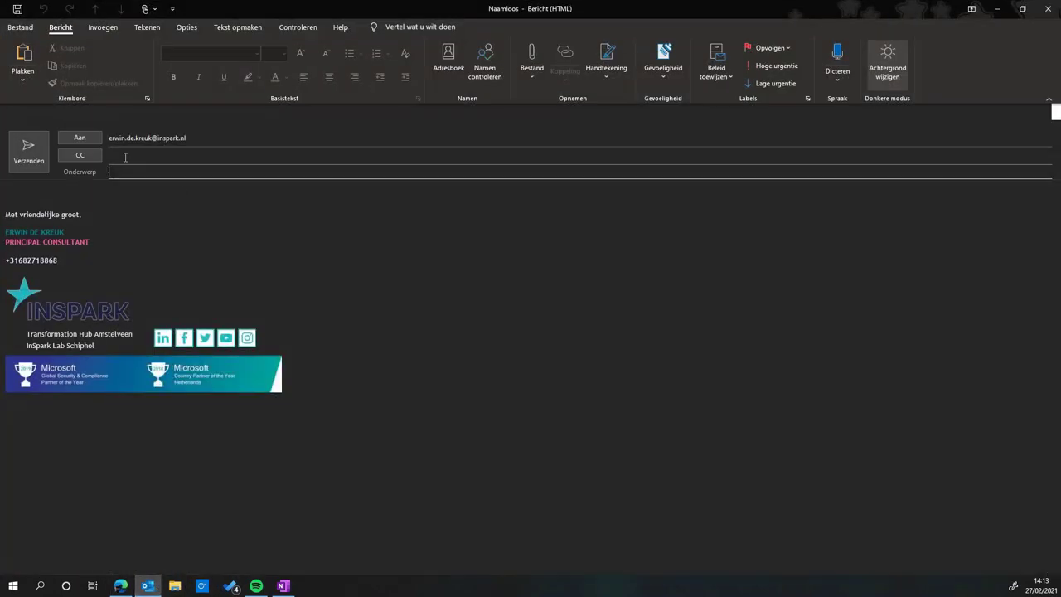
click(1048, 9)
click(535, 324)
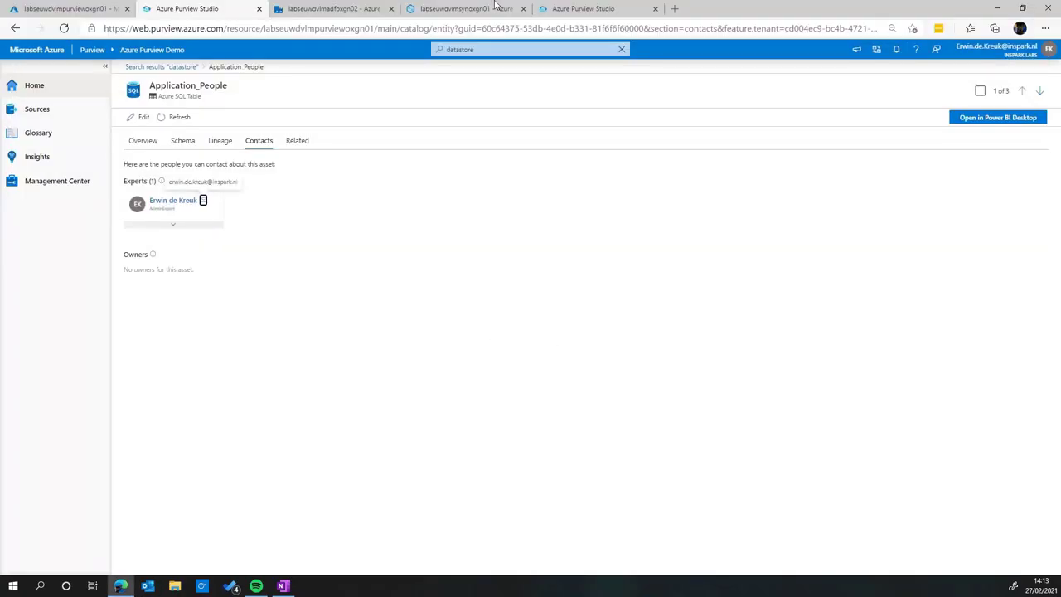
click(501, 49)
key(Escape)
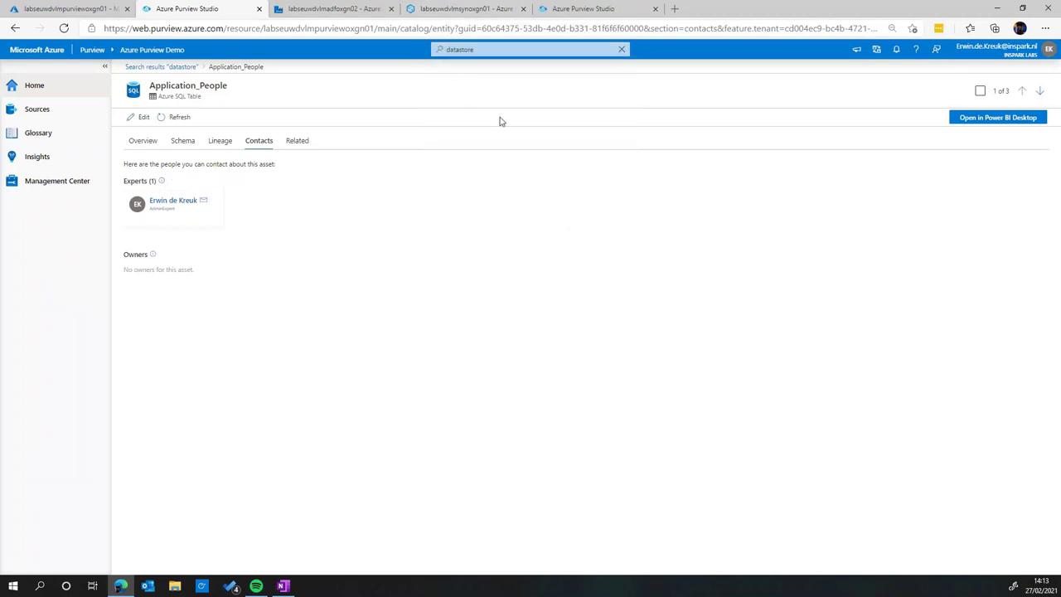
Step: Search for purviewtest, keep only Azure Data Share assets, and open PurviewTest_InSpark Labs
click(621, 50)
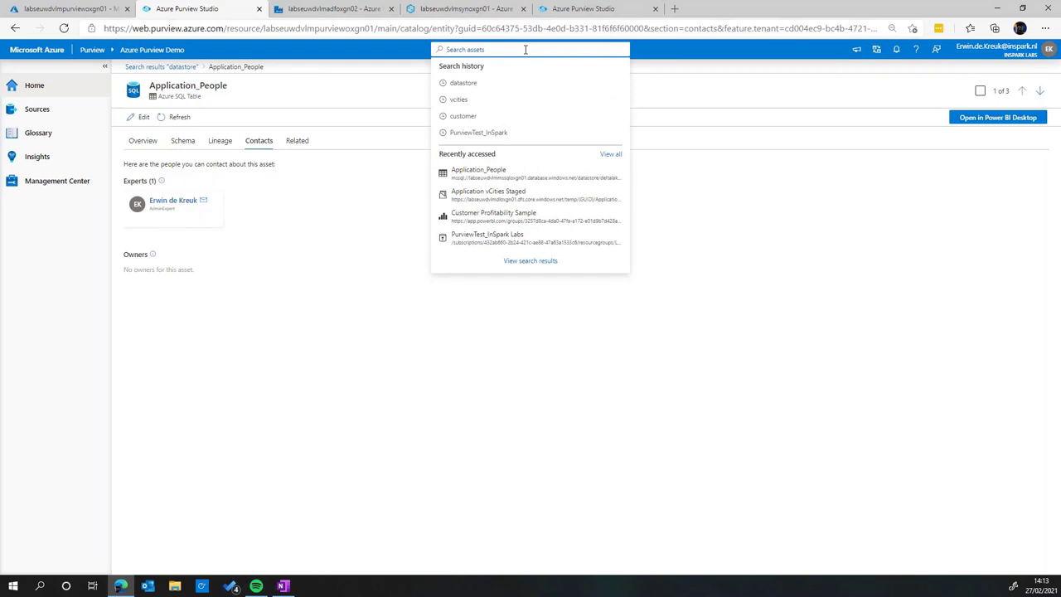
text(purview)
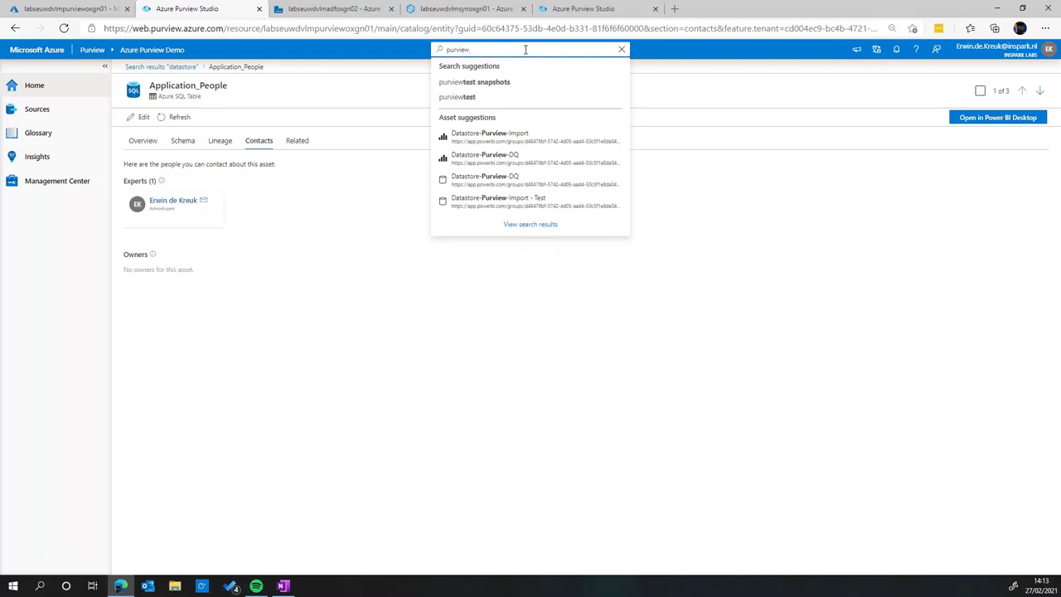
text(Test)
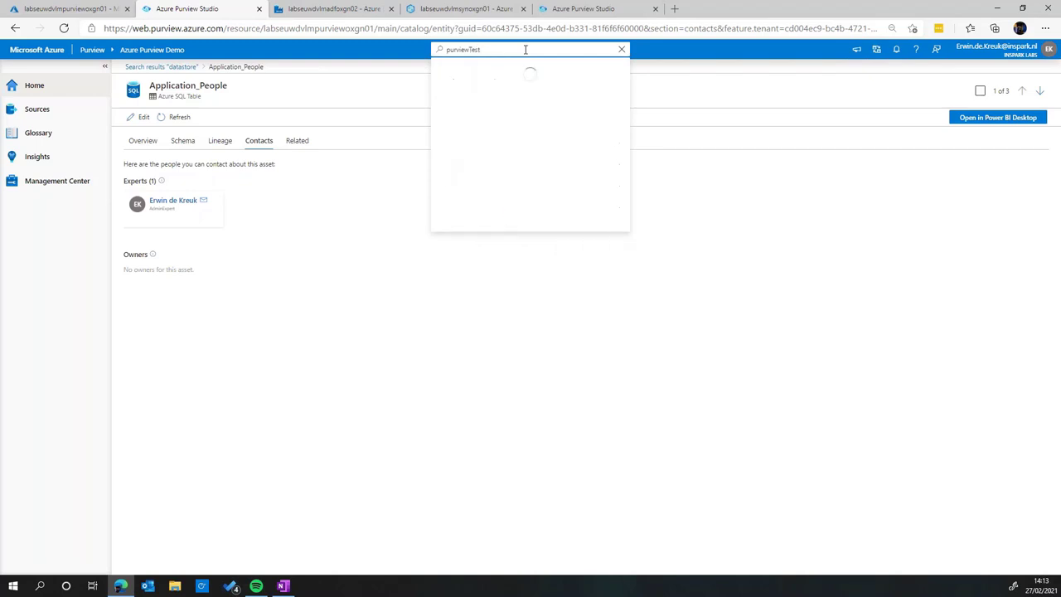
click(466, 98)
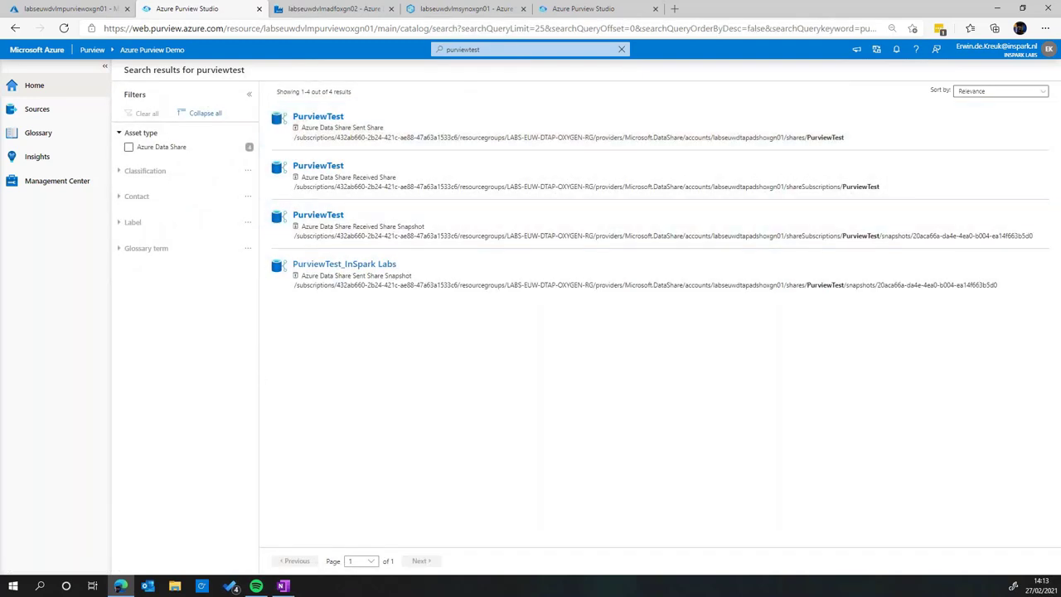
click(130, 147)
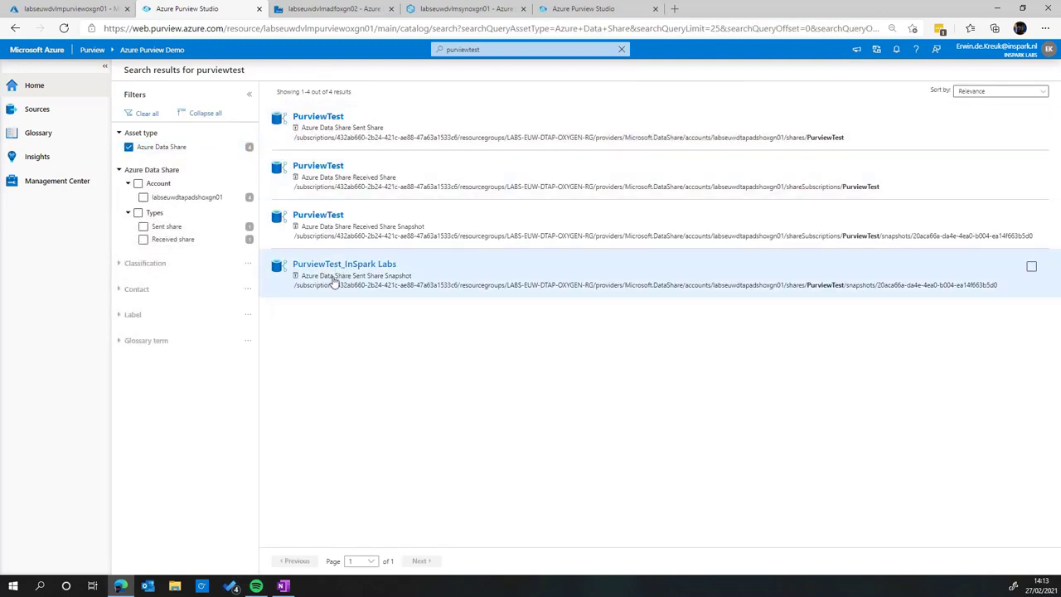
click(332, 282)
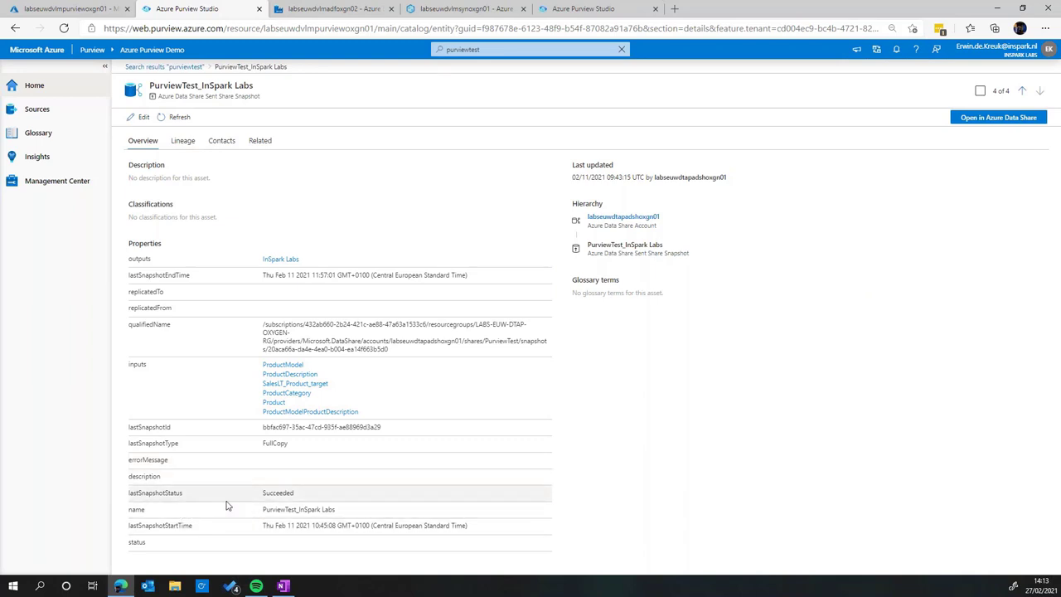
Step: View PurviewTest_InSpark Labs lineage, expand the PurviewTest node, then check its empty contacts
click(181, 144)
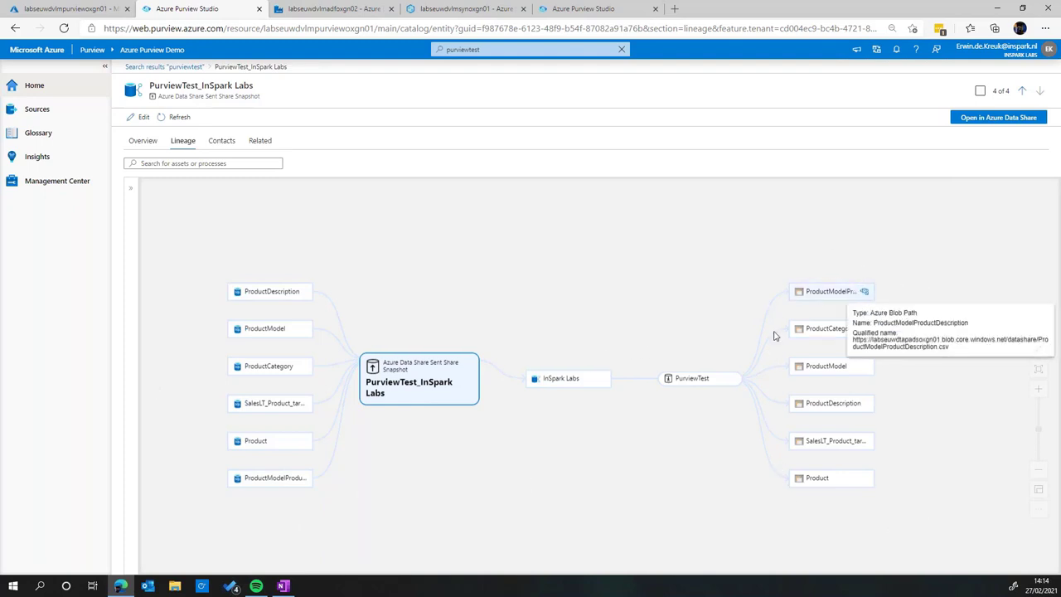
click(708, 383)
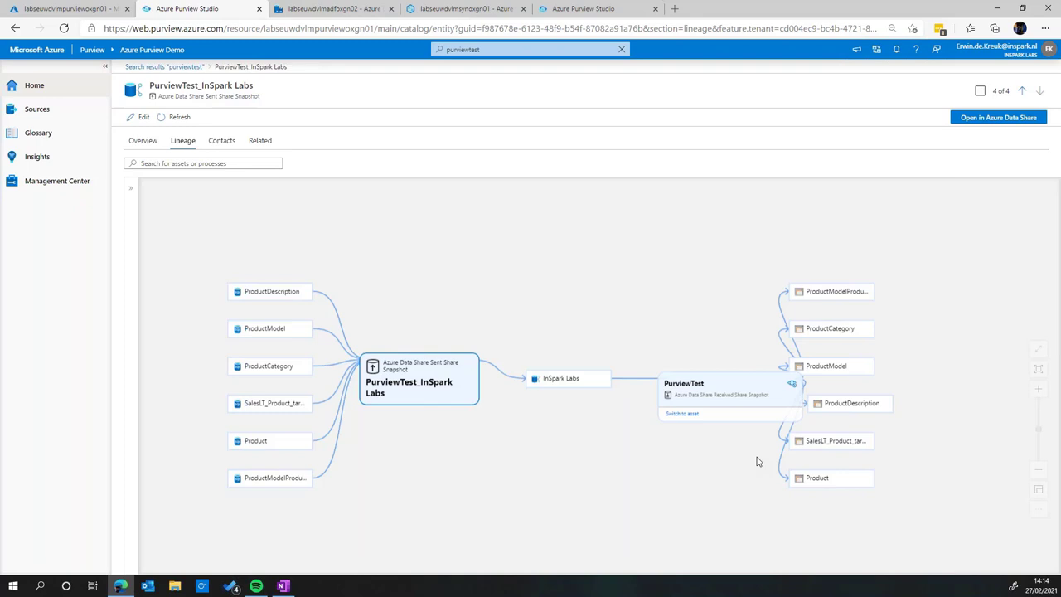
click(225, 144)
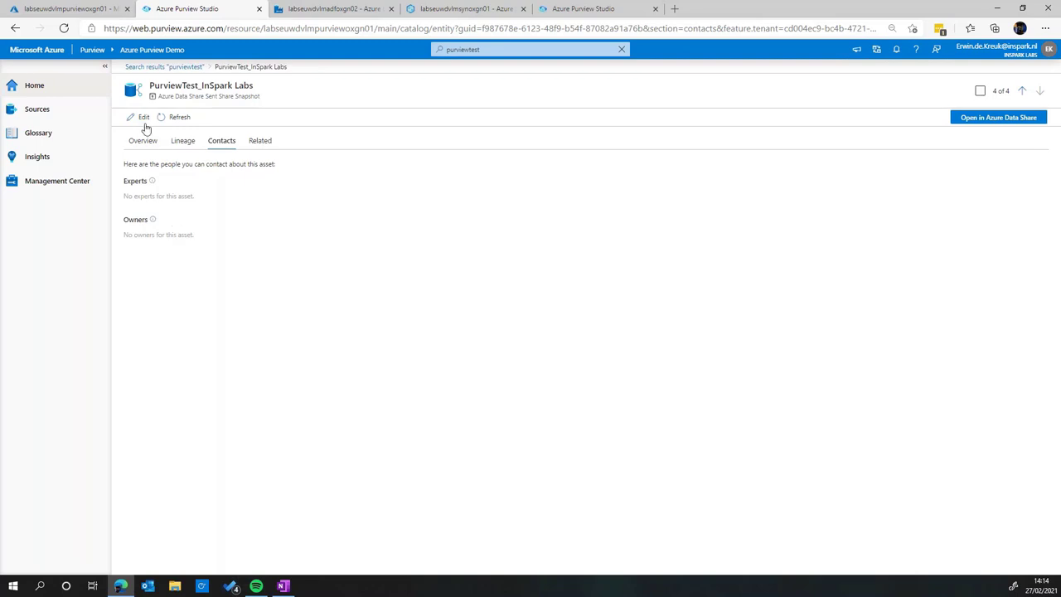
Step: Review asset and scan insights, then file extension insights led by PARQUET with 441 files
click(37, 160)
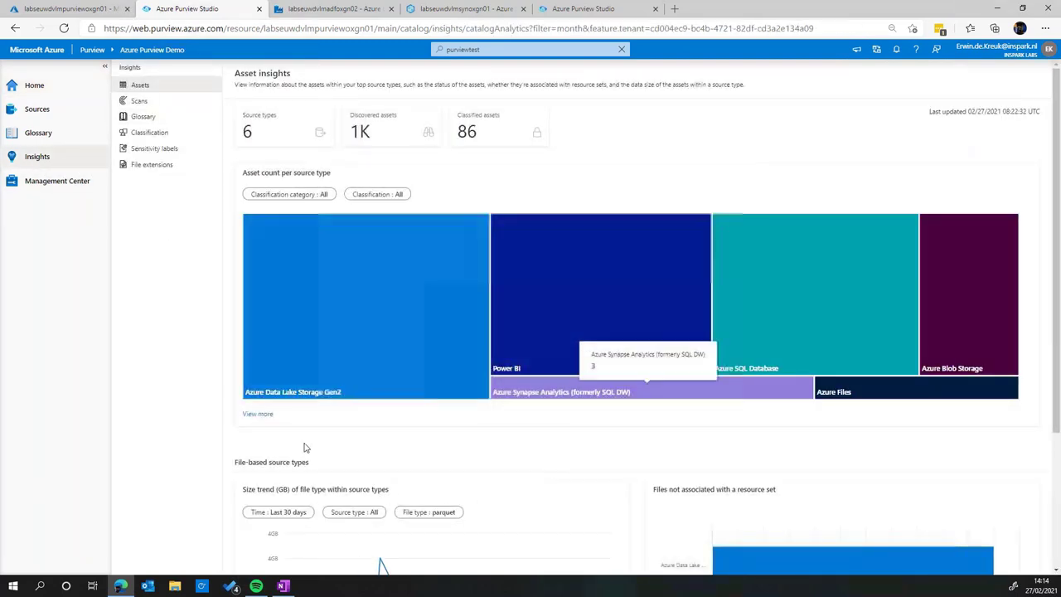
click(138, 104)
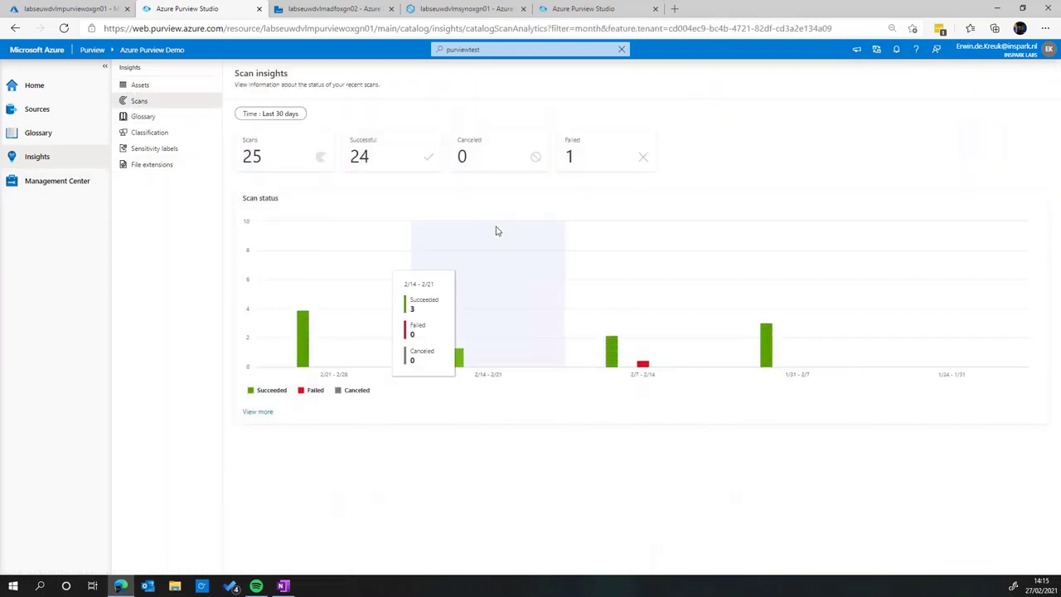
click(134, 165)
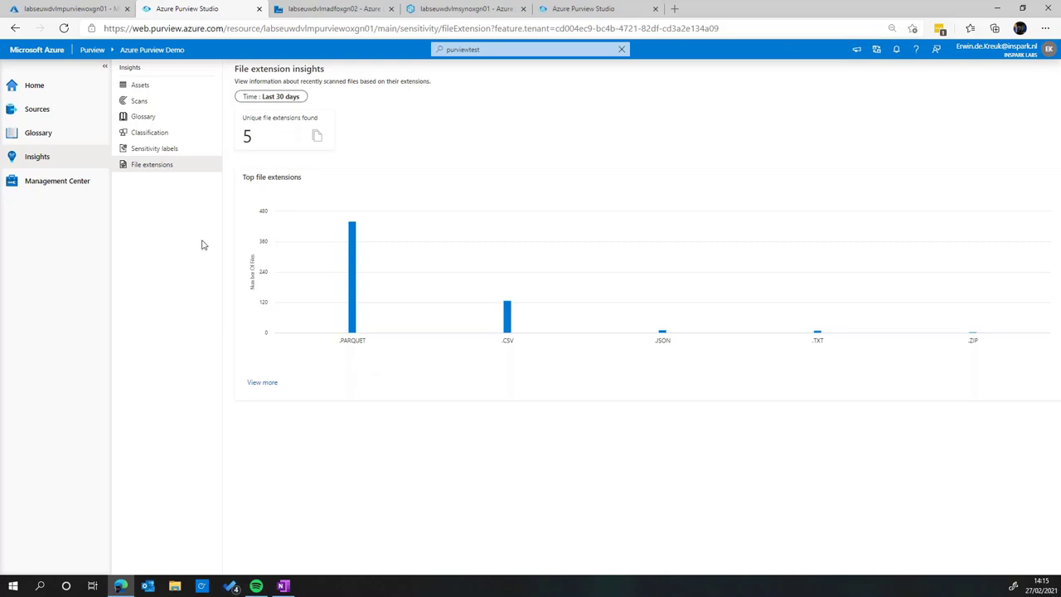
click(485, 49)
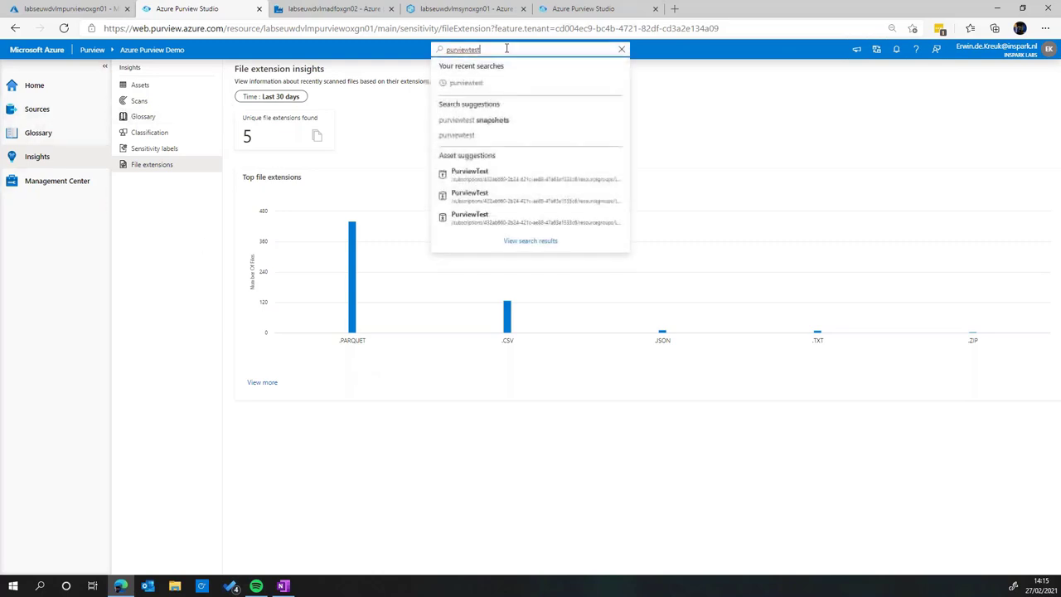
Step: Clear the purviewtest search and search the catalog for 'onginal'
click(362, 37)
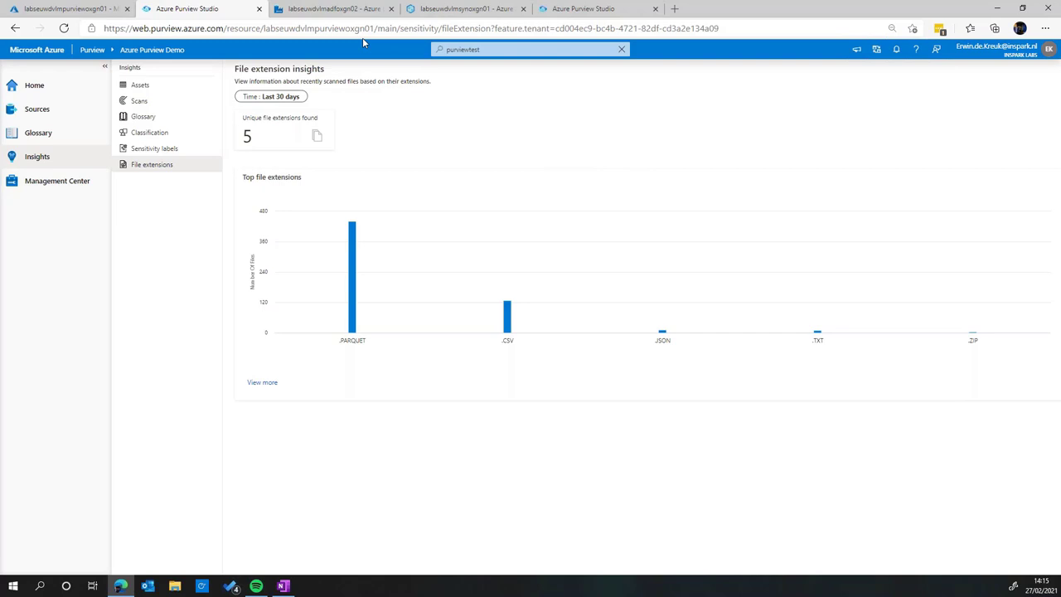
click(622, 50)
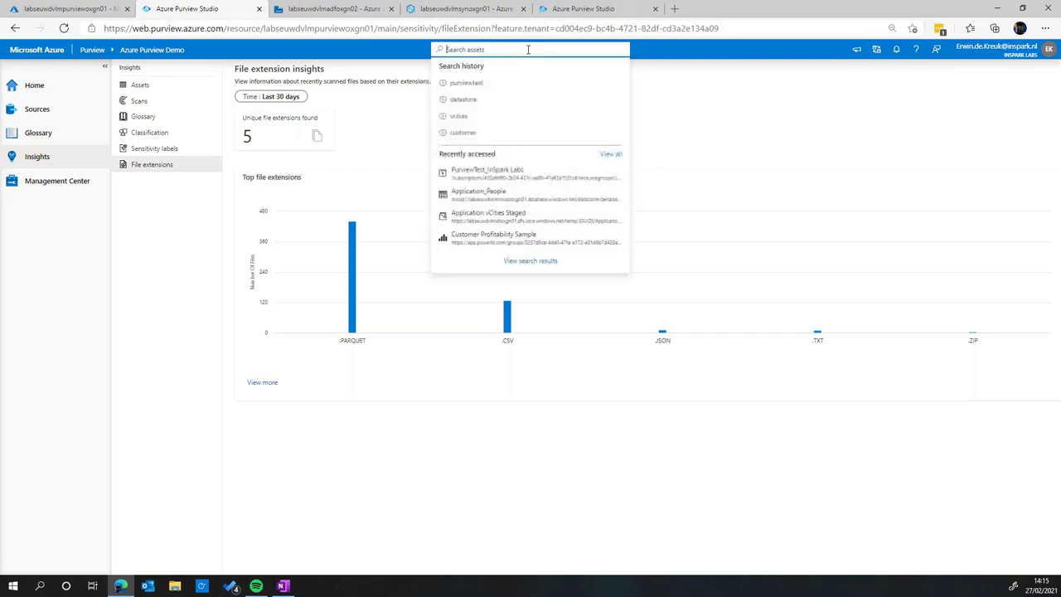
text(on)
text(gi)
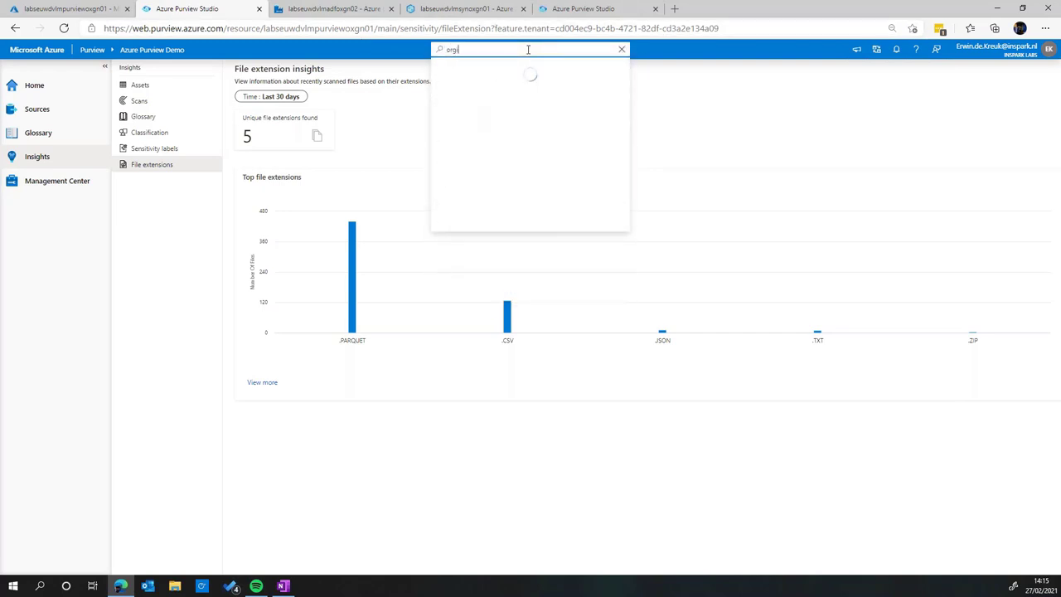
text(nal)
key(Return)
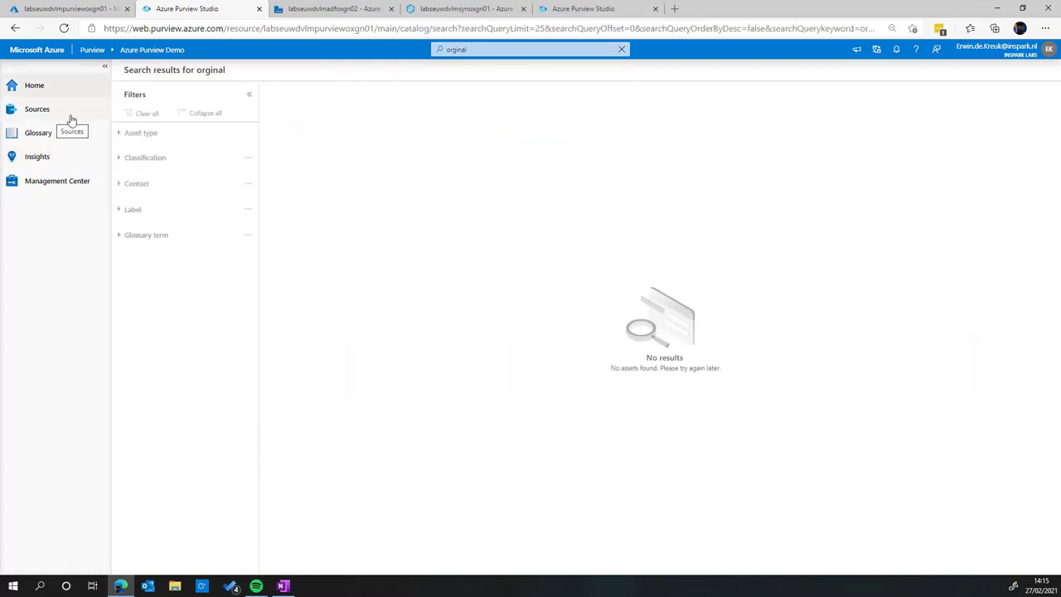
Step: Search for customer instead, filter to Azure Data Lake Storage Gen2, and open the original folder
click(466, 49)
click(392, 52)
click(487, 49)
text(customer)
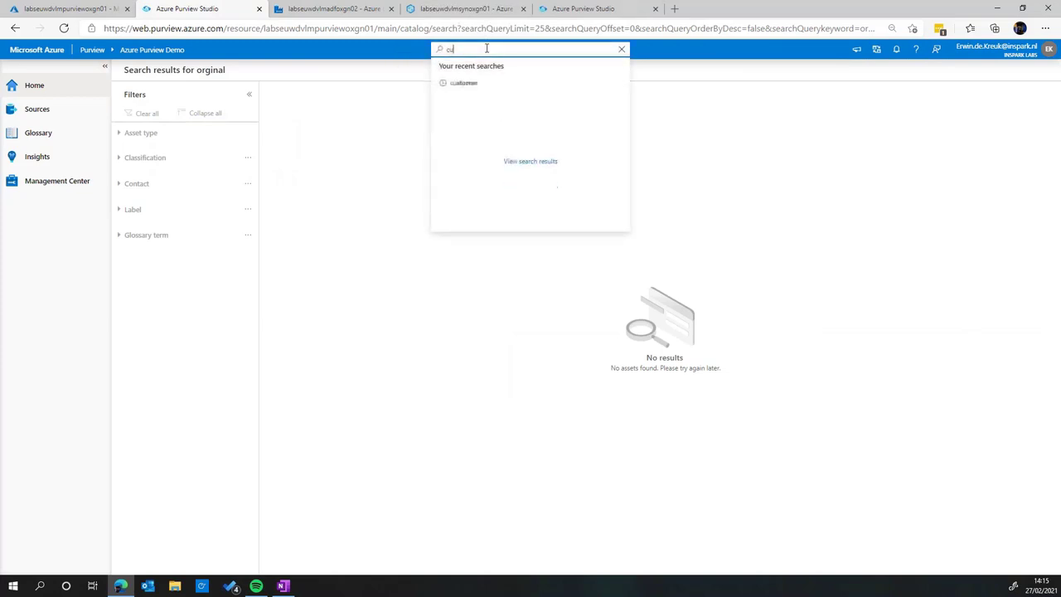
key(Return)
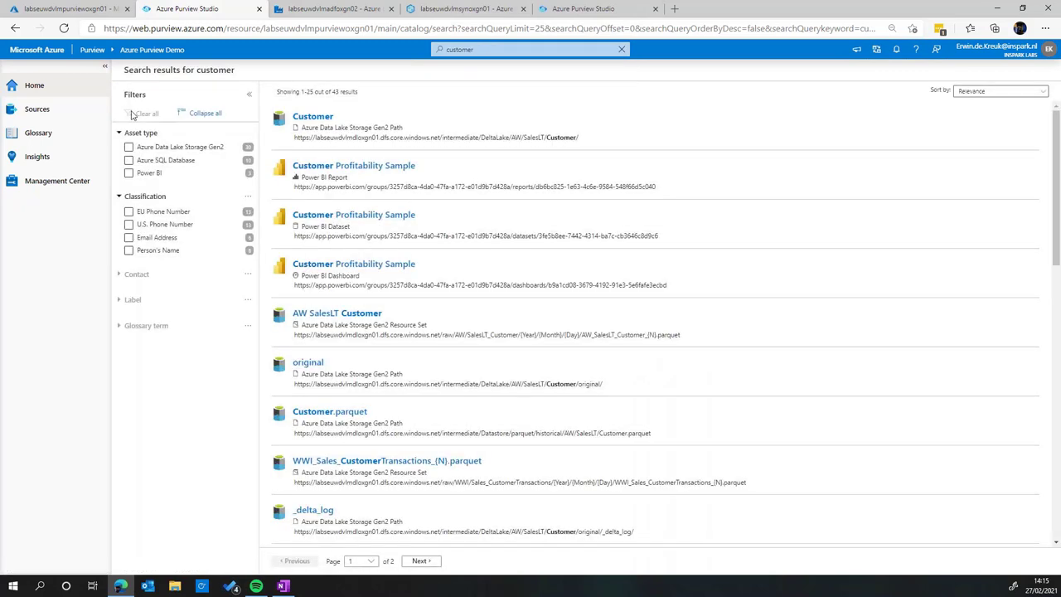
click(129, 146)
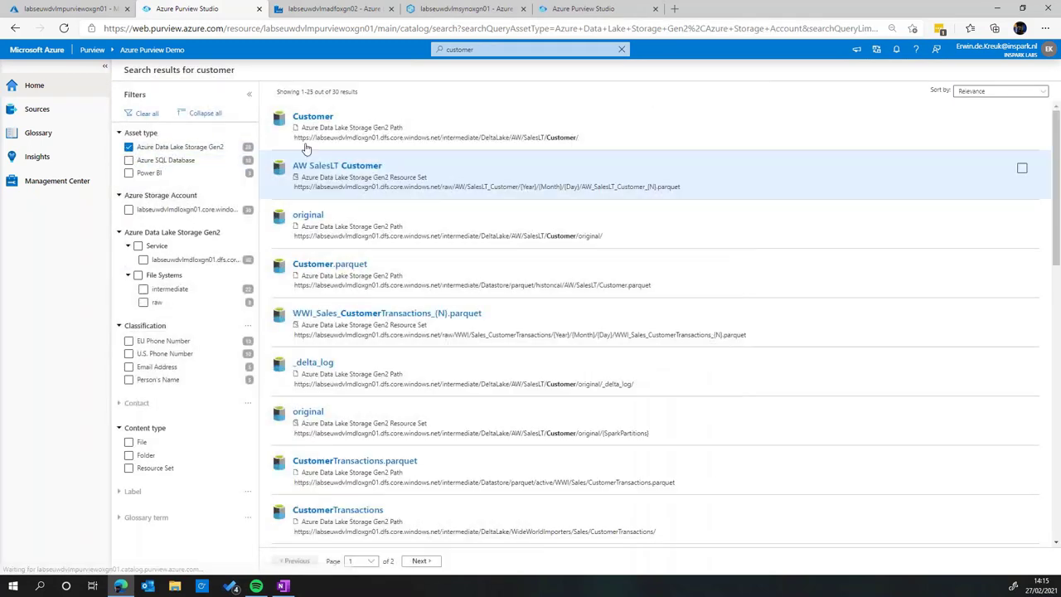
click(323, 244)
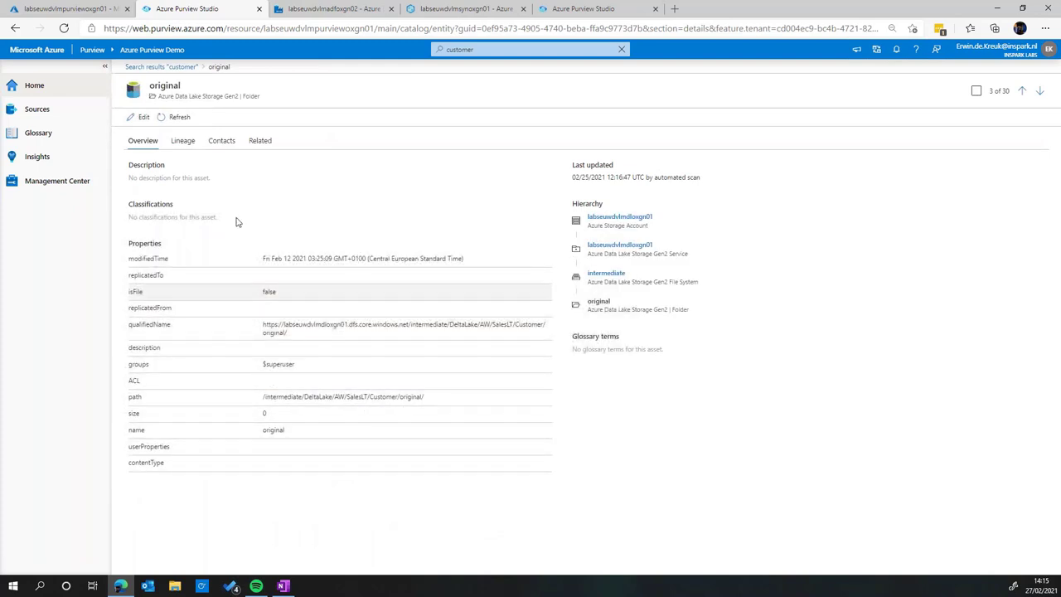
Step: Review the original resource set's lineage and details, then switch to the Synapse workspace tab
click(186, 144)
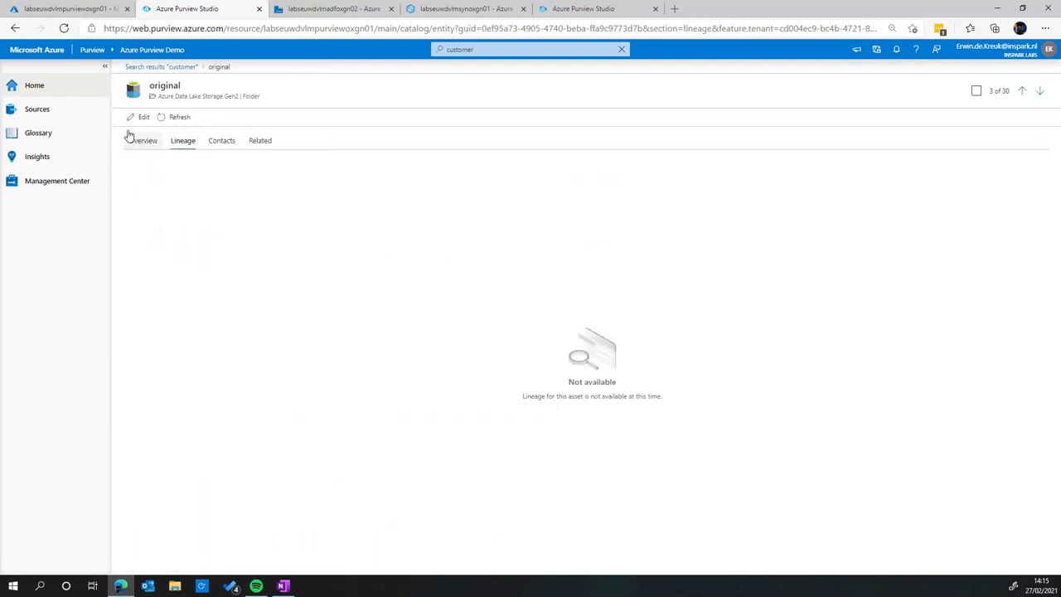
click(174, 67)
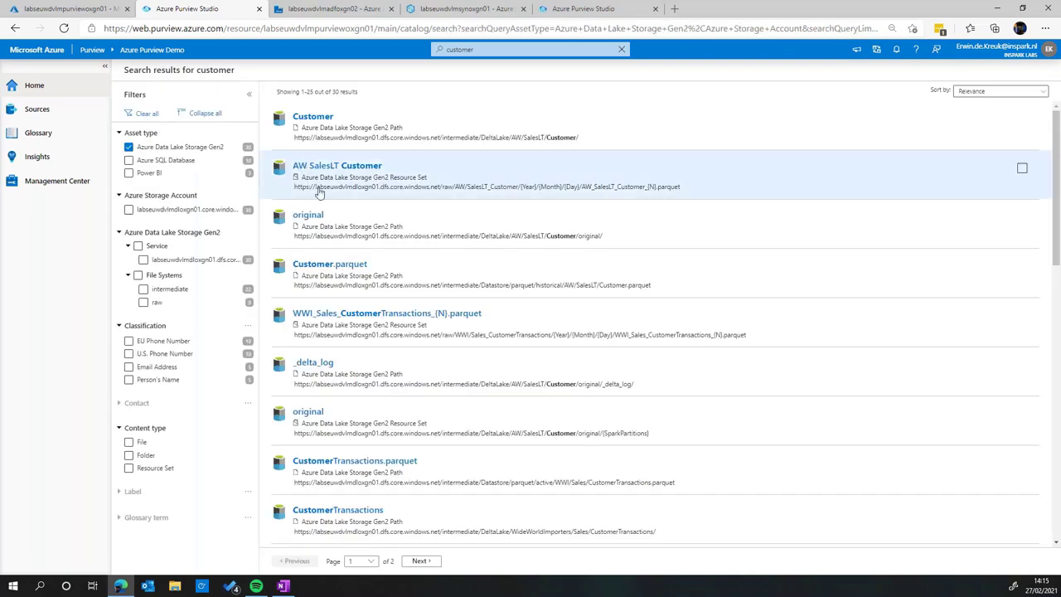
scroll(418, 276, down, 1)
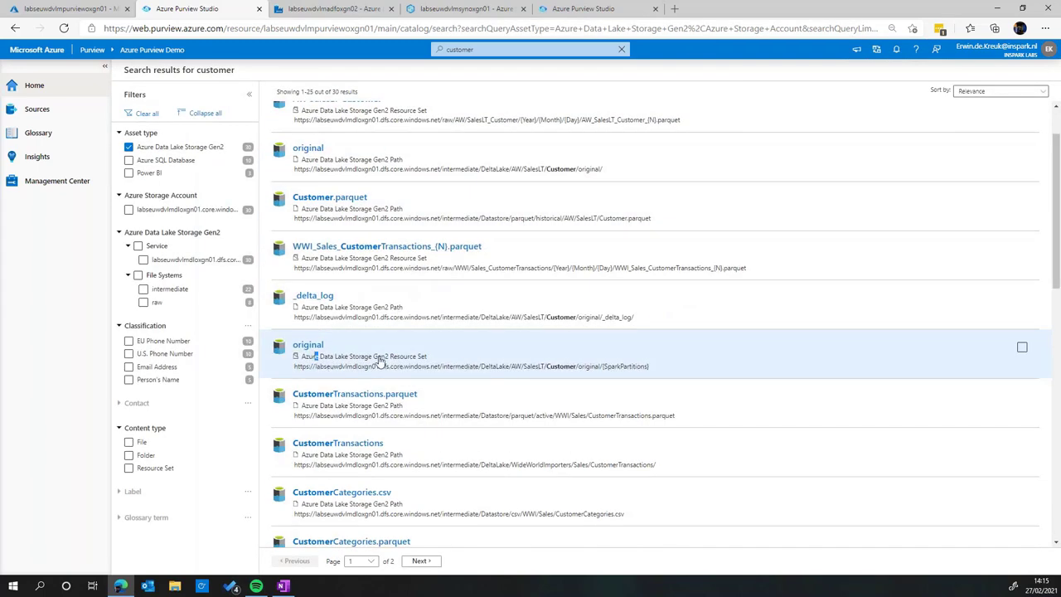
click(322, 357)
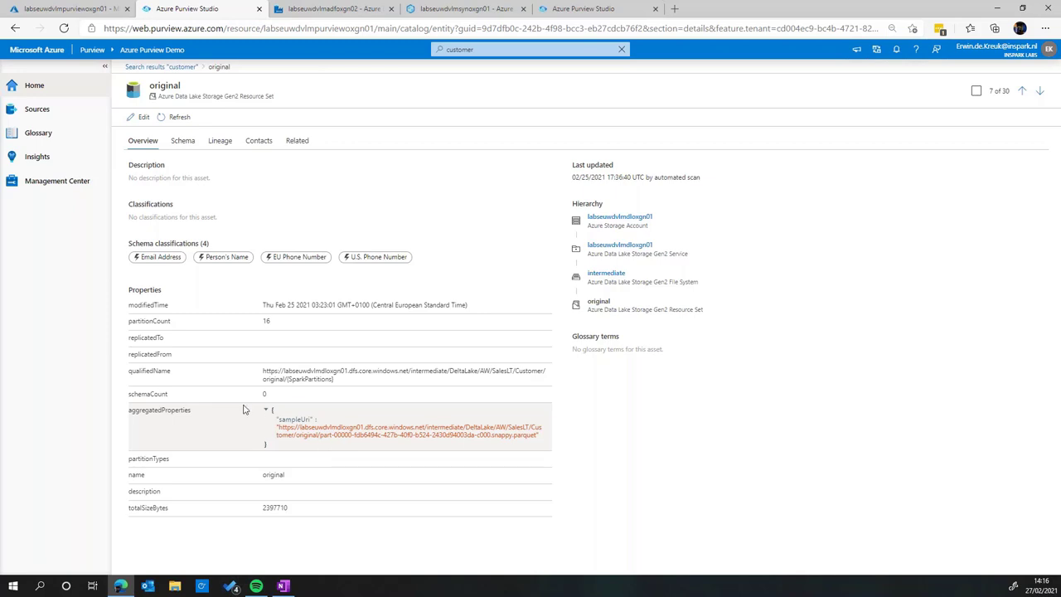
drag(128, 217, 83, 248)
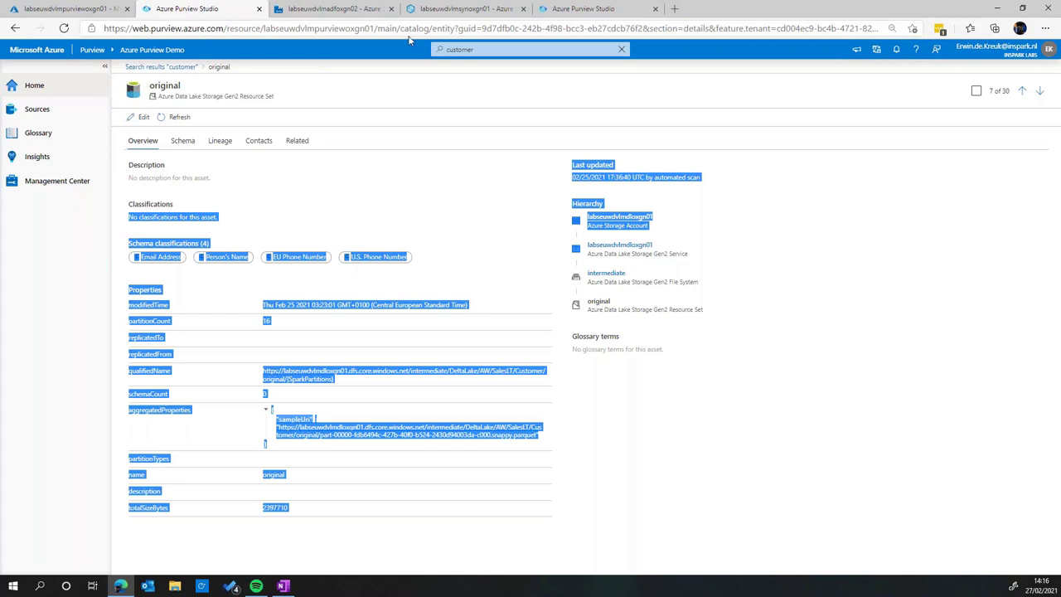
click(450, 10)
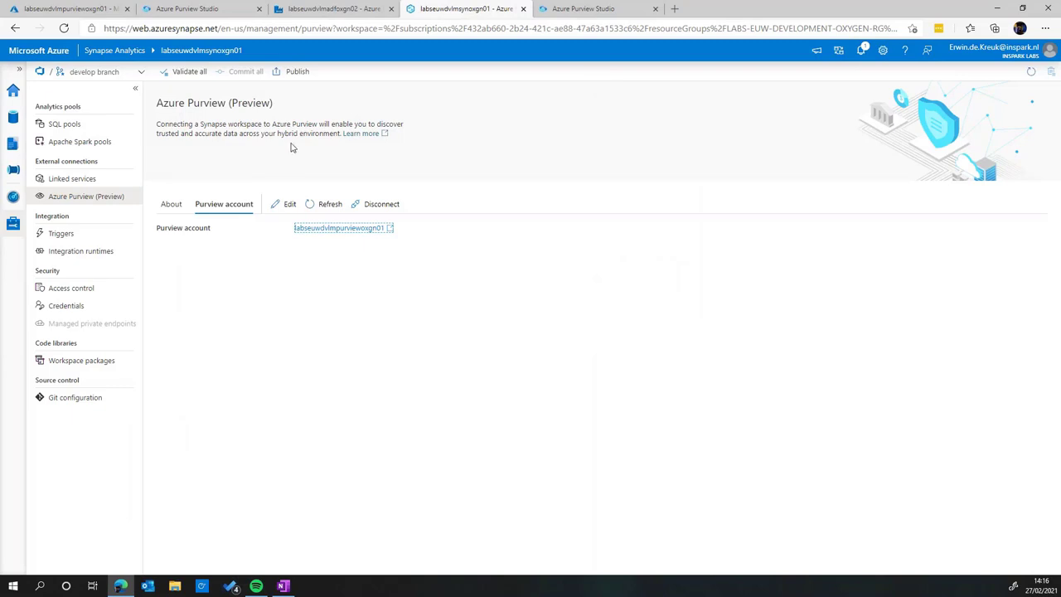
Step: In the Data hub, switch the search scope to Purview and search the catalog for 'customer'
click(12, 116)
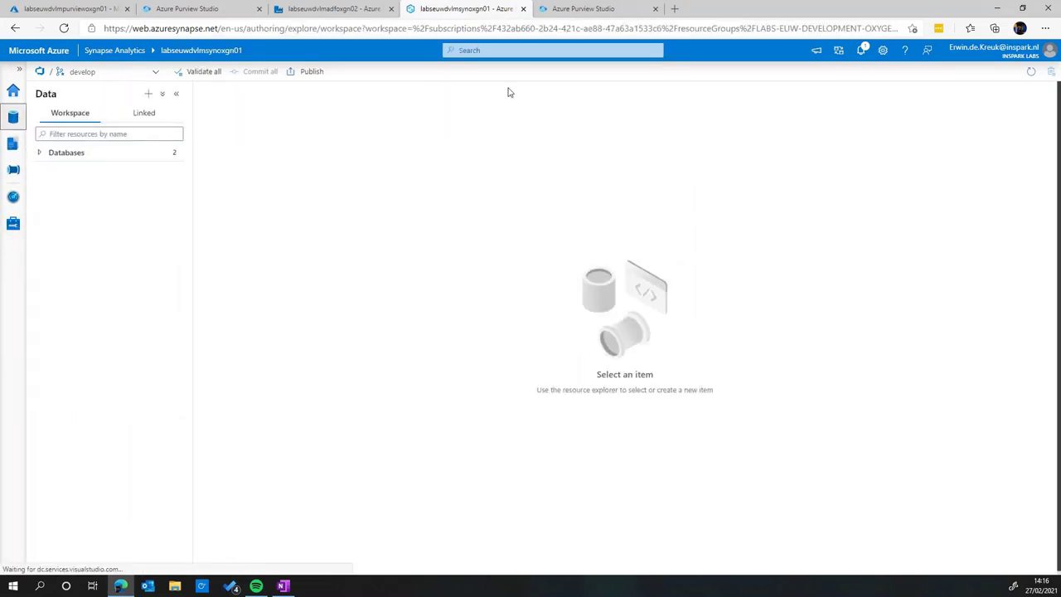
click(509, 52)
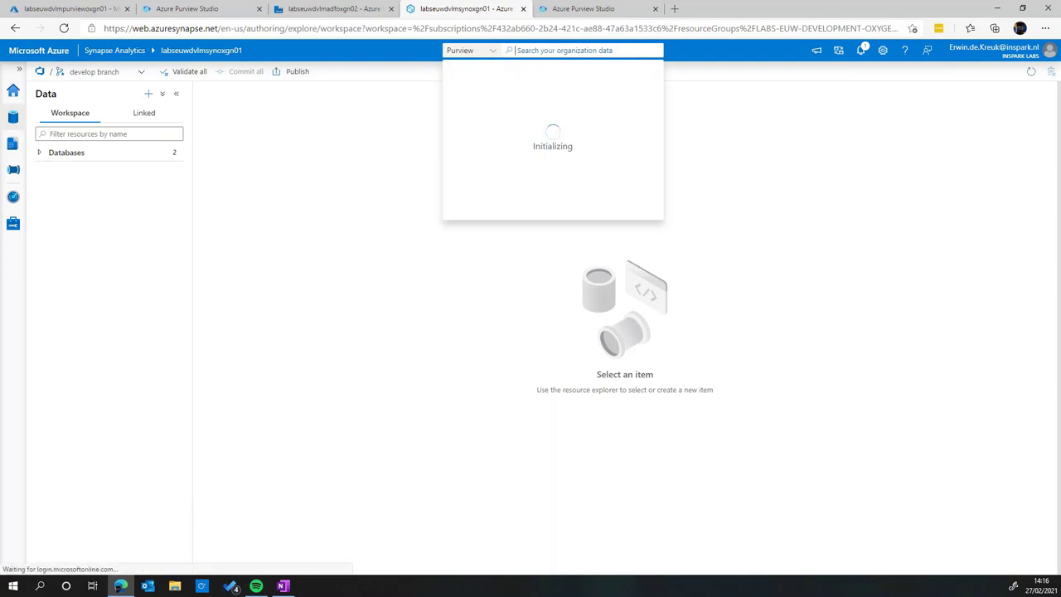
click(493, 51)
click(476, 89)
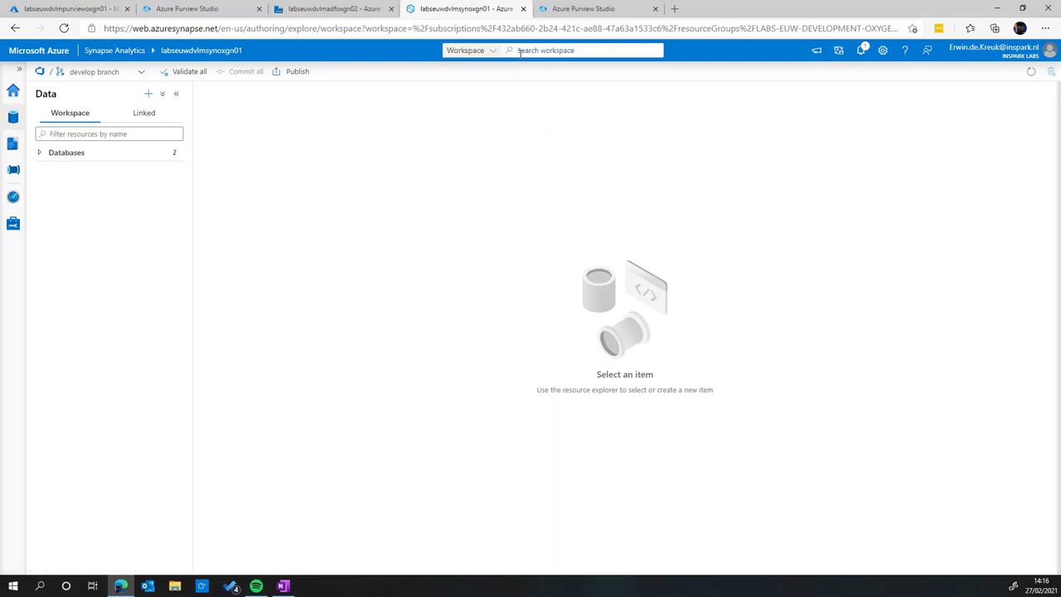
click(492, 51)
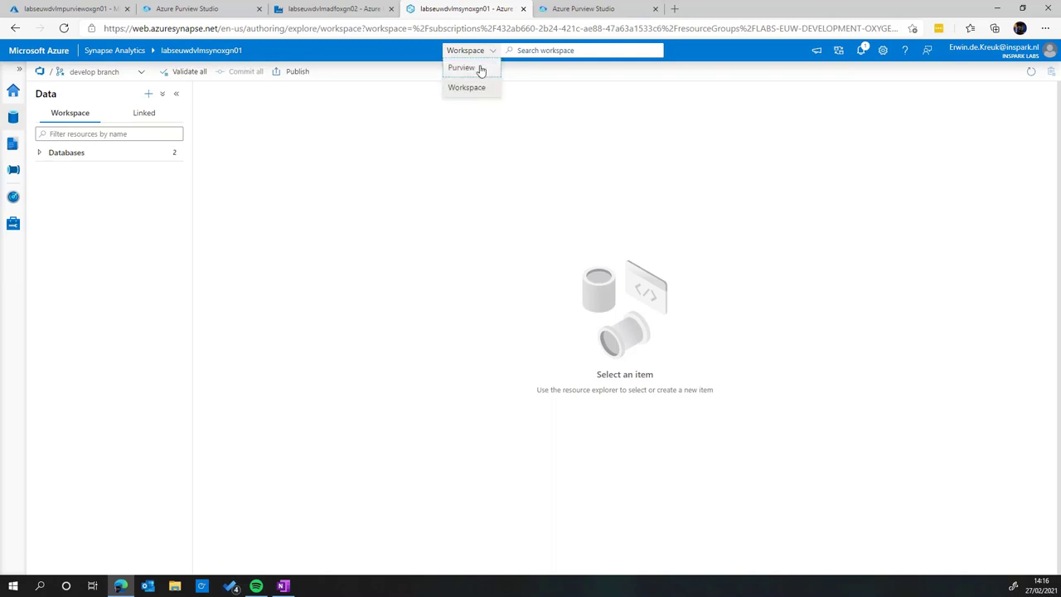
click(480, 69)
text(c)
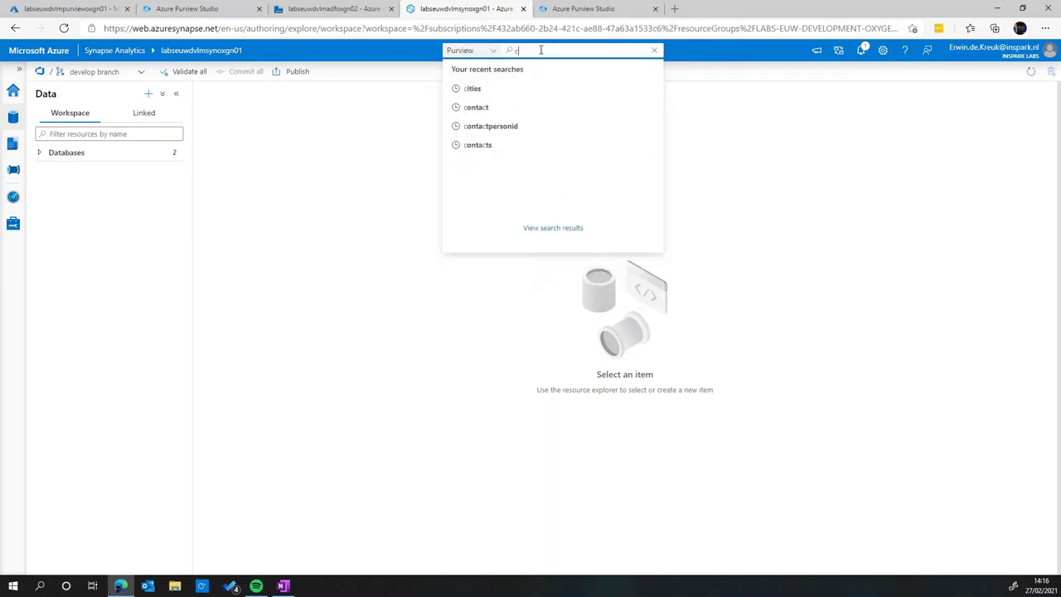
text(ustomer)
key(Return)
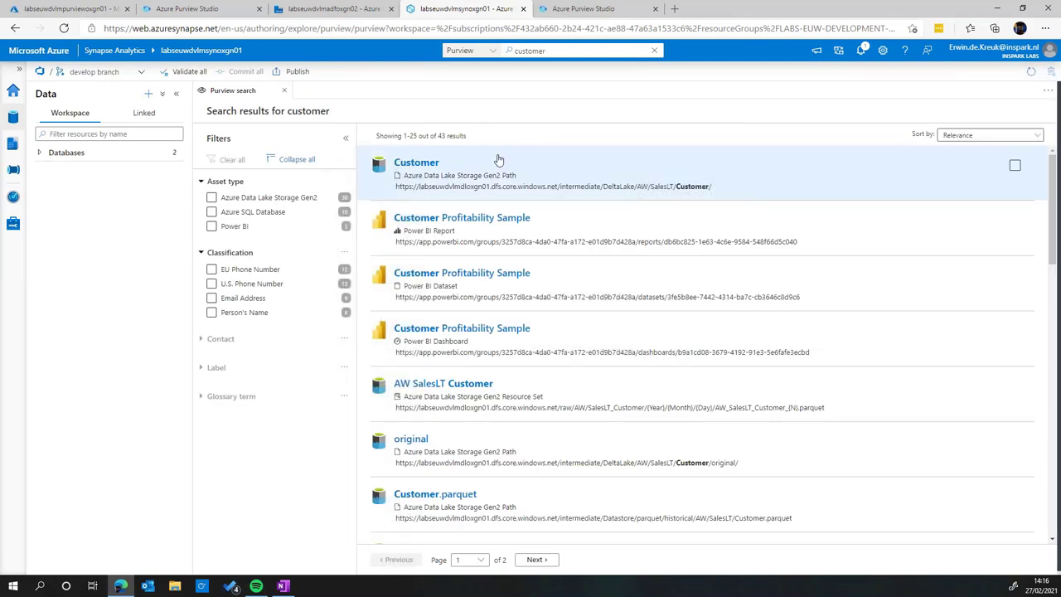
Step: Replace the search term and search the Purview catalog for Power BI assets
key(ctrl+a)
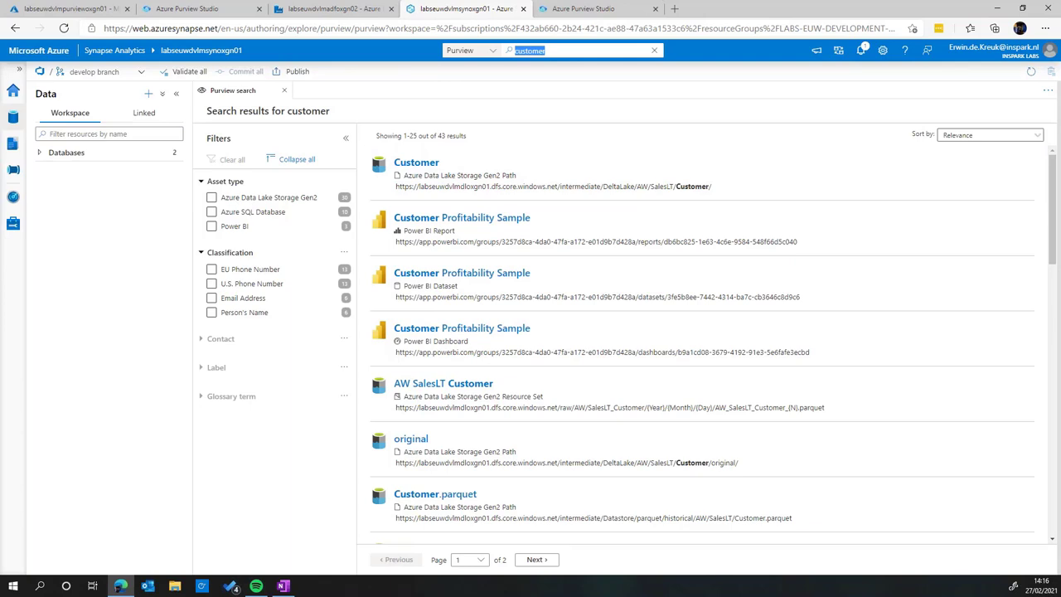
text(p)
key(Return)
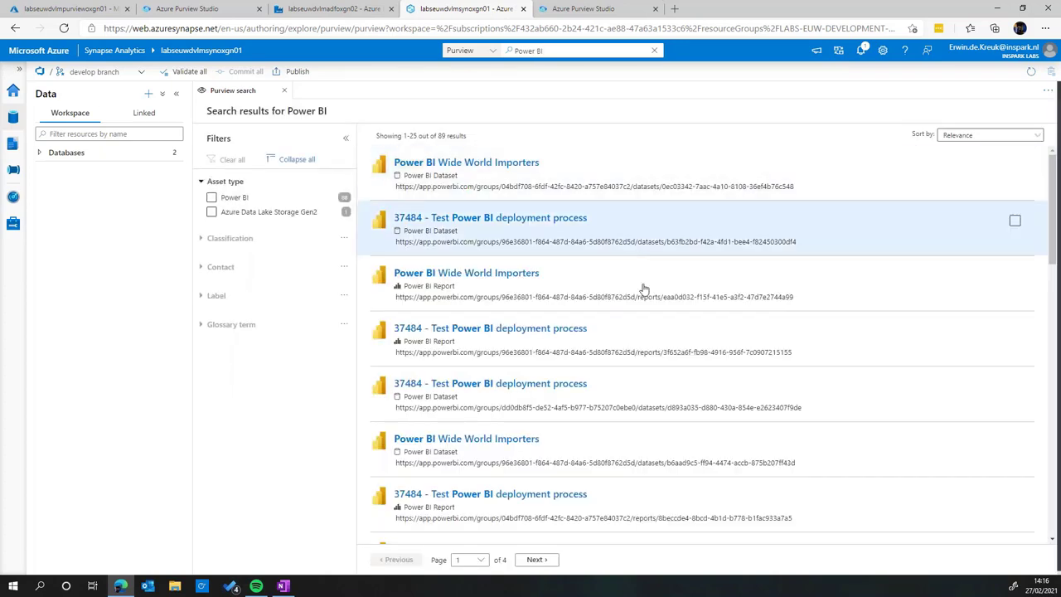
scroll(543, 278, down, 1)
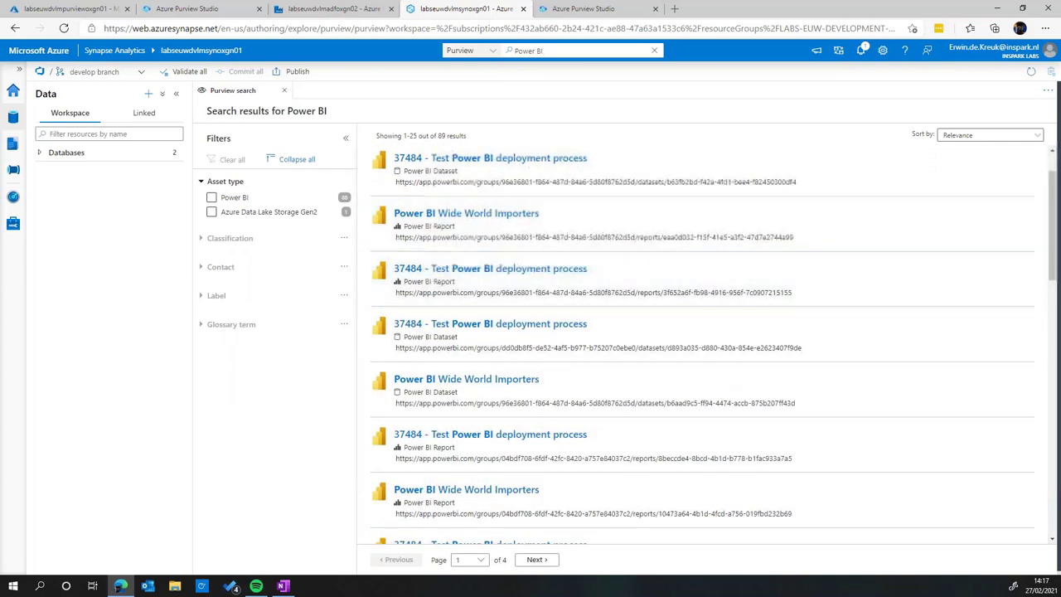
scroll(487, 346, down, 2)
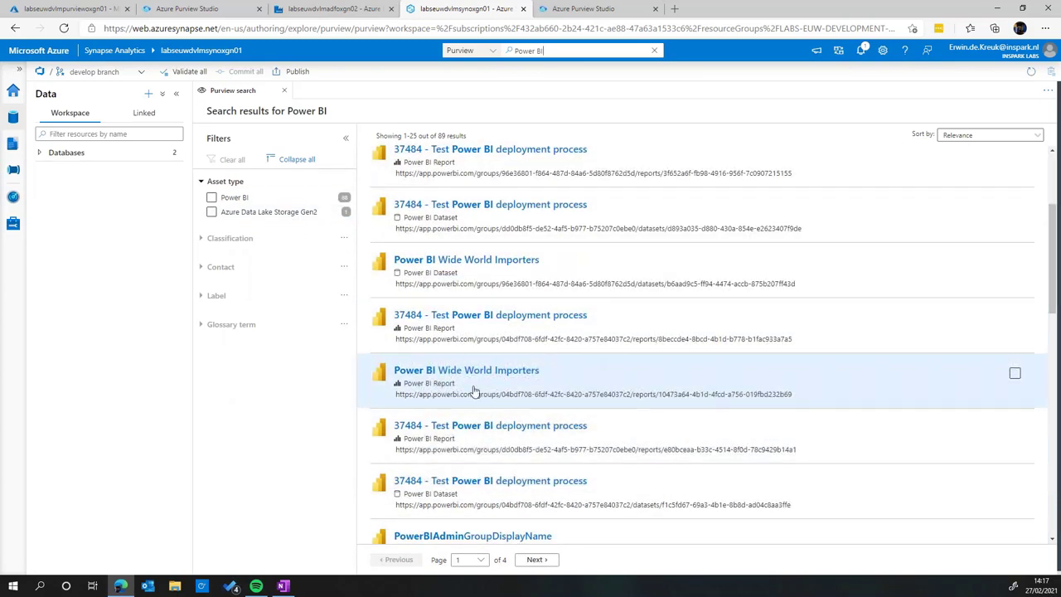
scroll(518, 382, down, 4)
scroll(524, 382, down, 8)
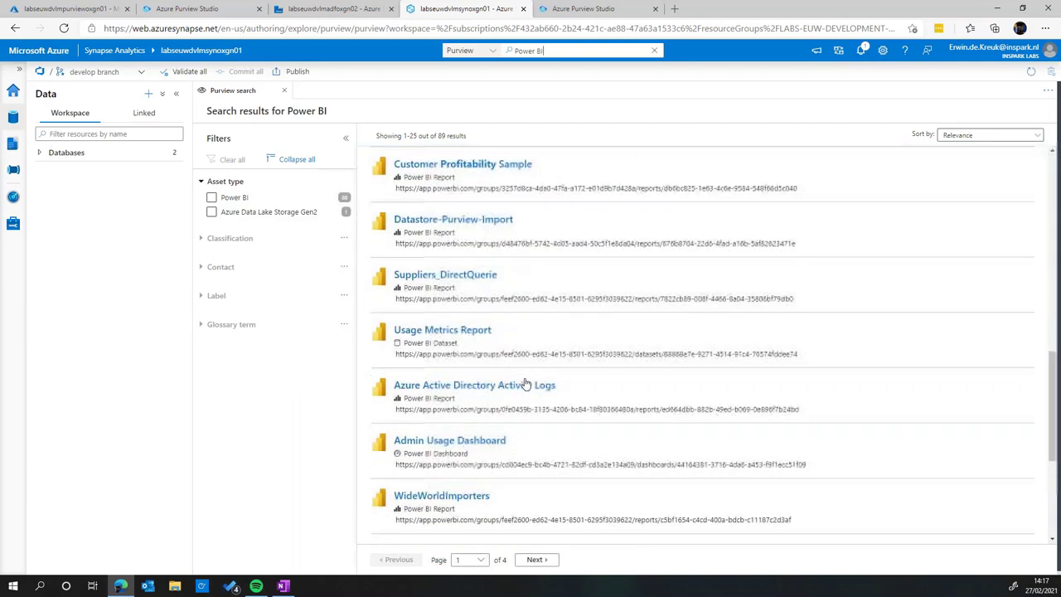
scroll(524, 382, up, 10)
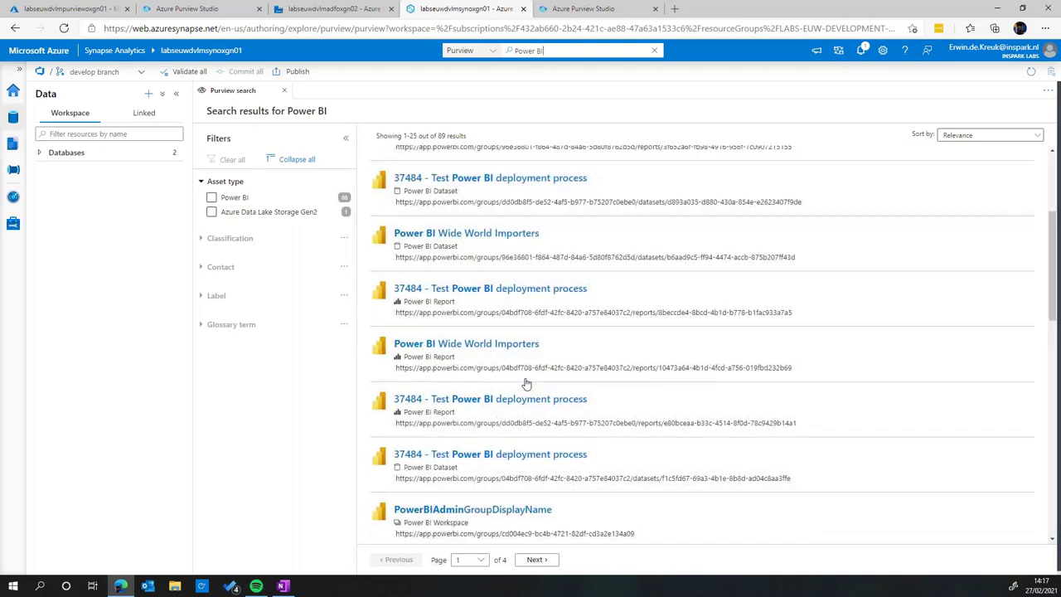
Step: Filter to Power BI and show the Wide World Importers report's lineage graph
click(212, 198)
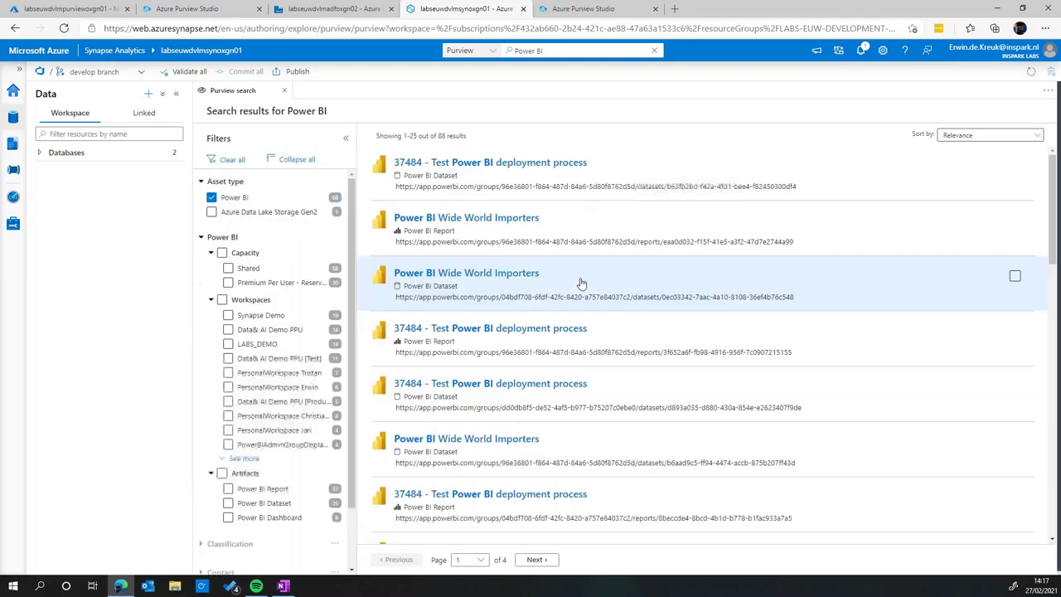
click(474, 228)
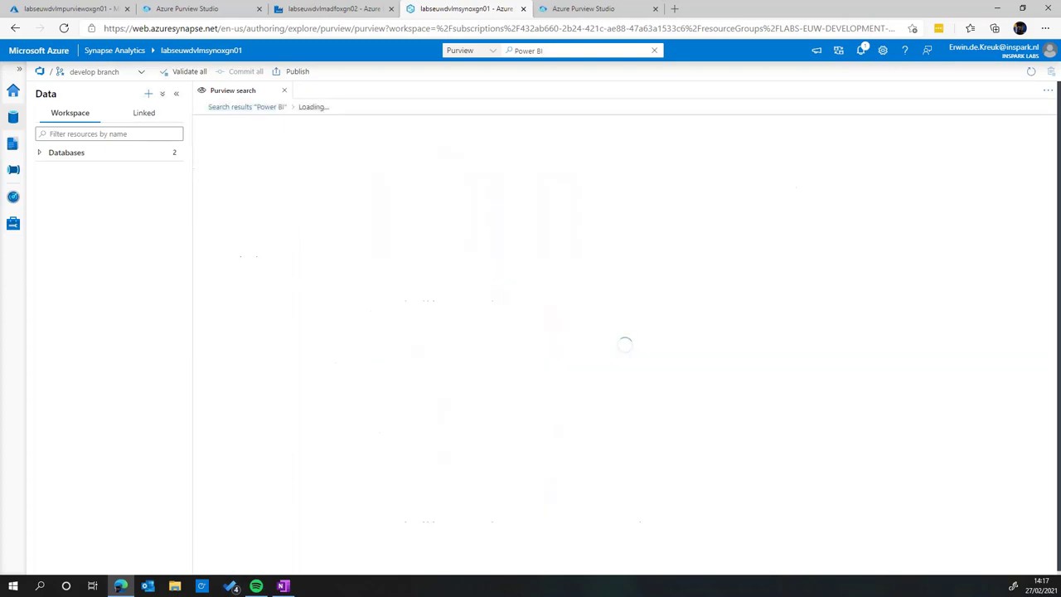
click(267, 192)
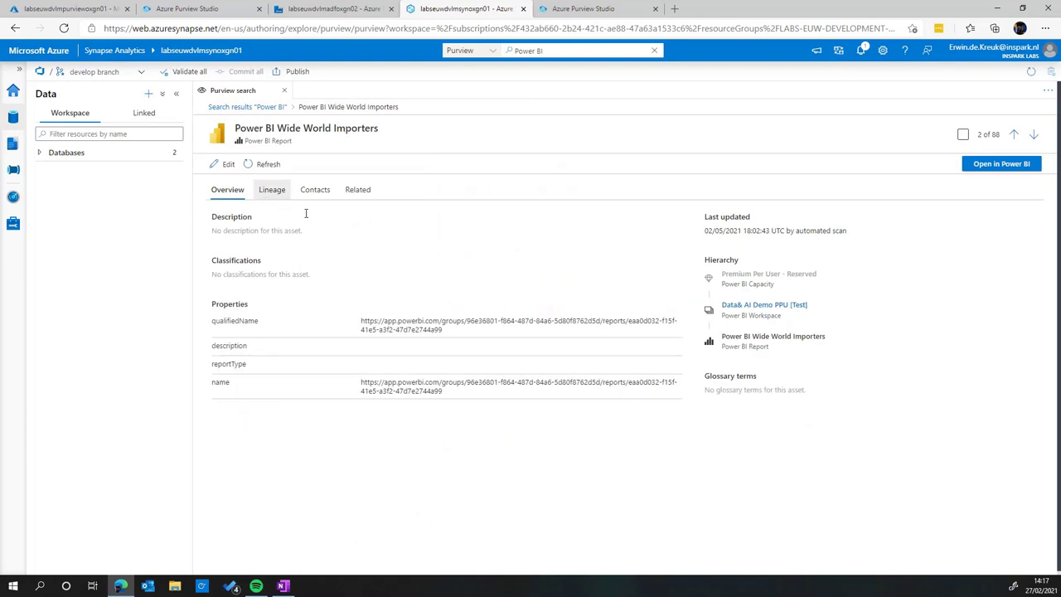
click(560, 48)
Step: Search 'purview test' and view the Purview Test dashboard's lineage from Datastore and test_purview
text(po)
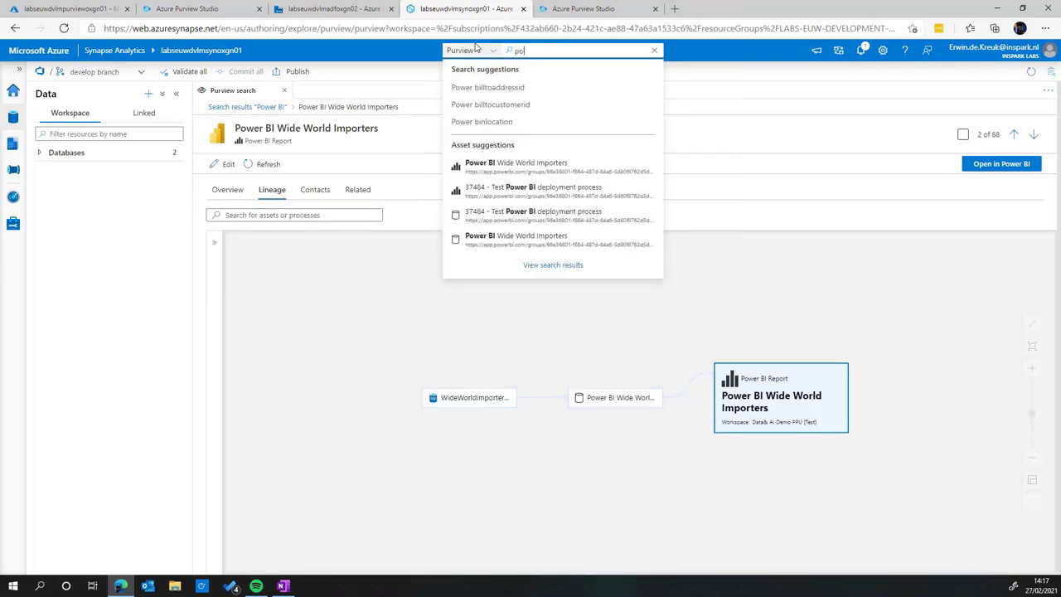
key(BackSpace)
key(BackSpace)
text(purview)
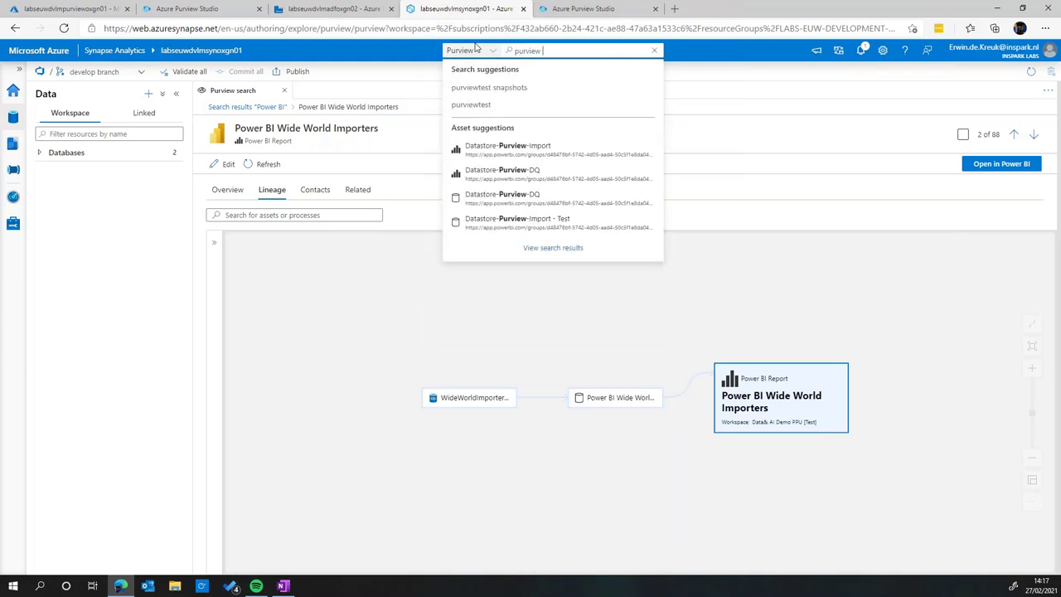
text( test)
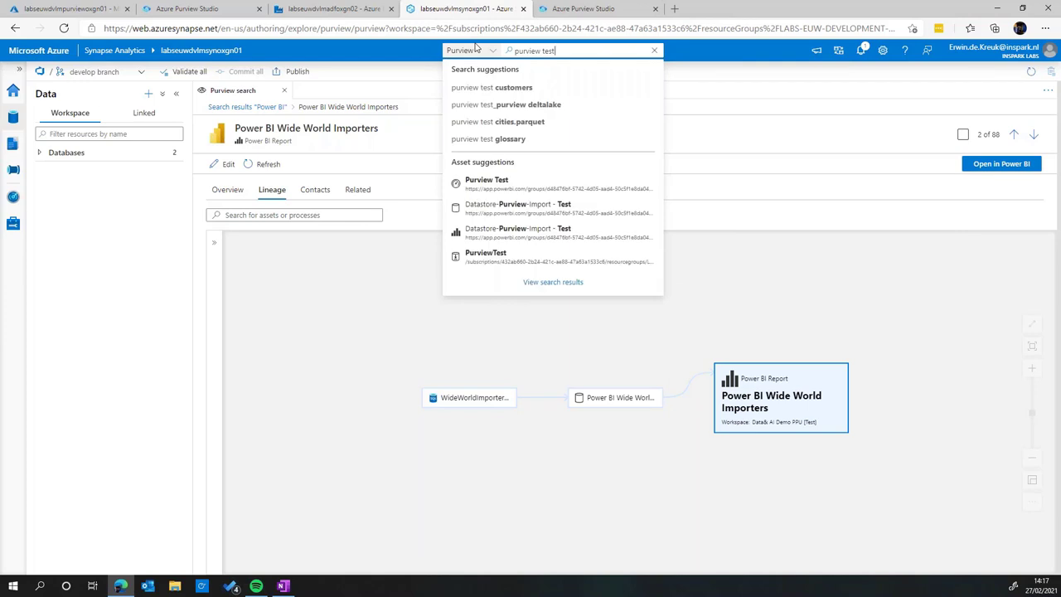
click(470, 190)
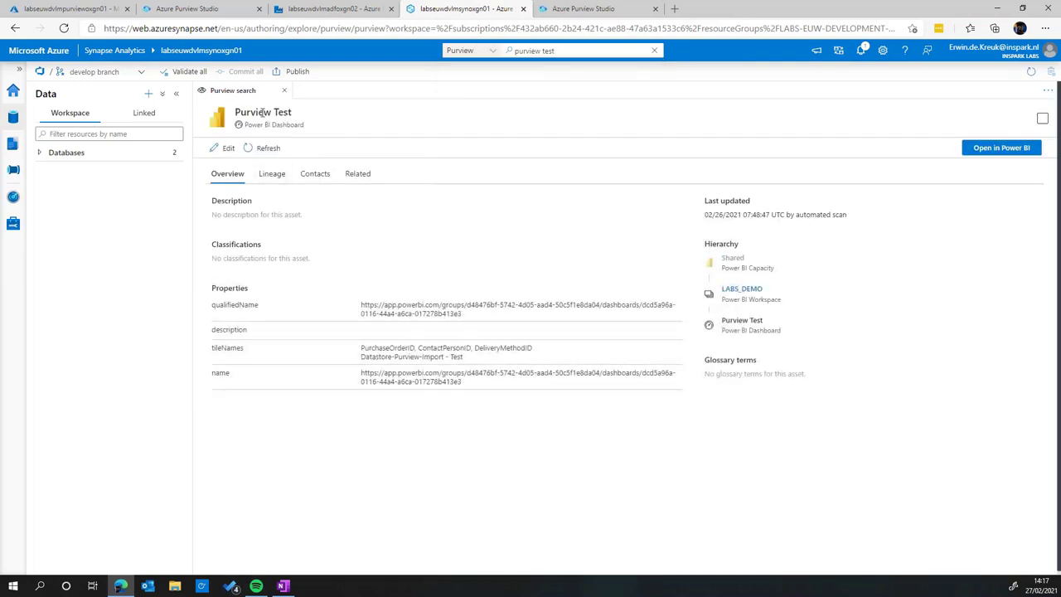
click(267, 180)
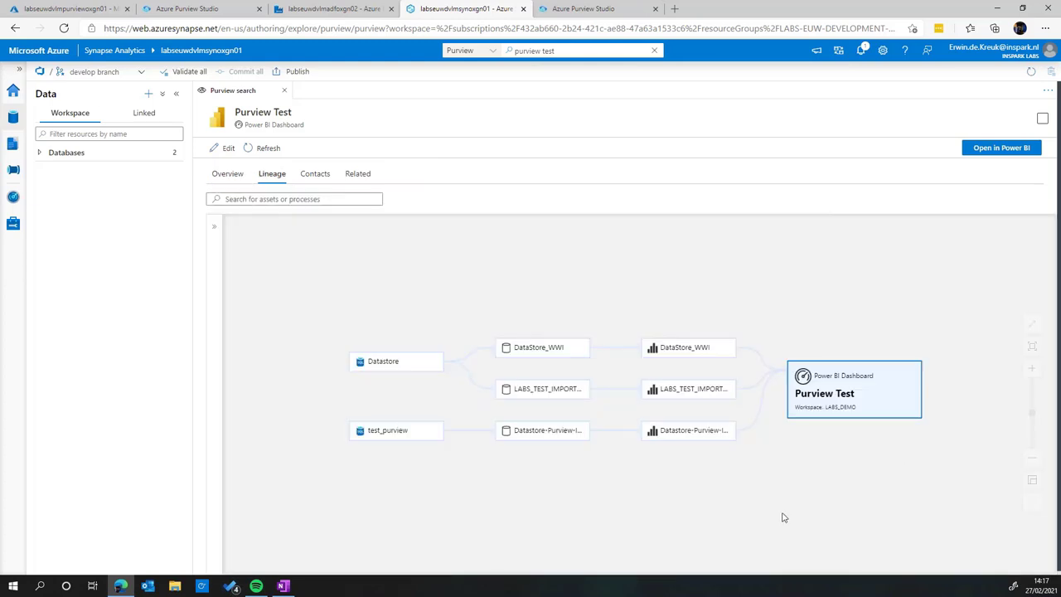
drag(783, 517, 679, 421)
drag(779, 383, 817, 383)
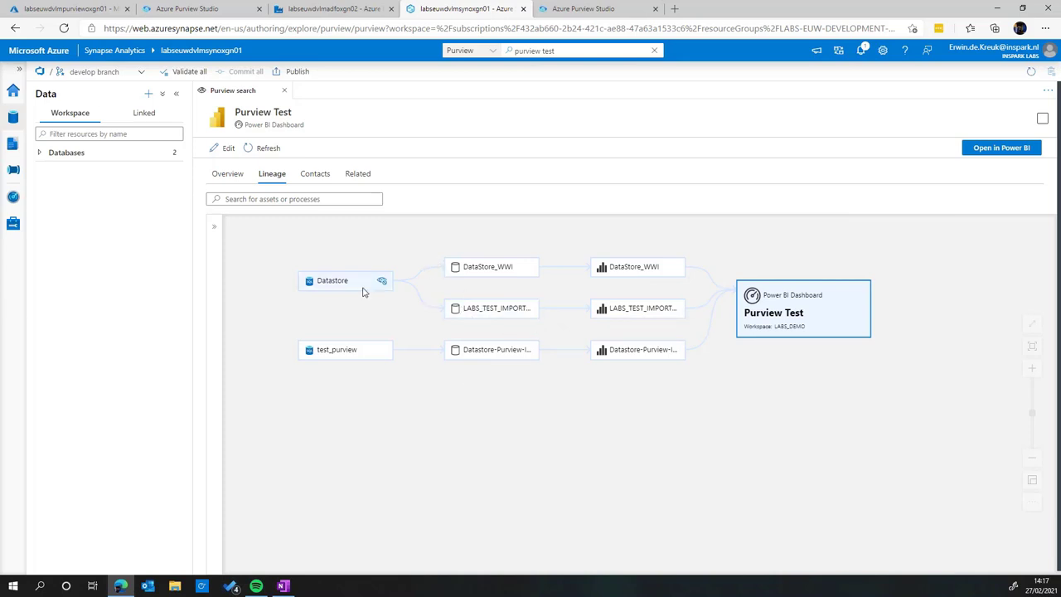
mouse_move(499, 355)
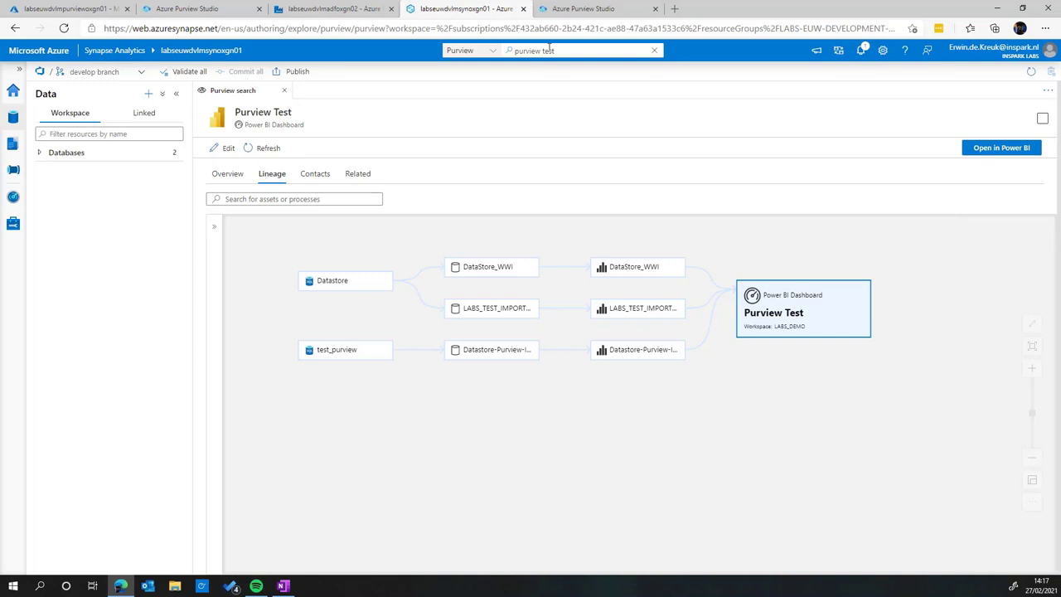
click(565, 50)
Step: Open the Customer folder from a 'custome' search, start a linked service, then discard it
text(customer)
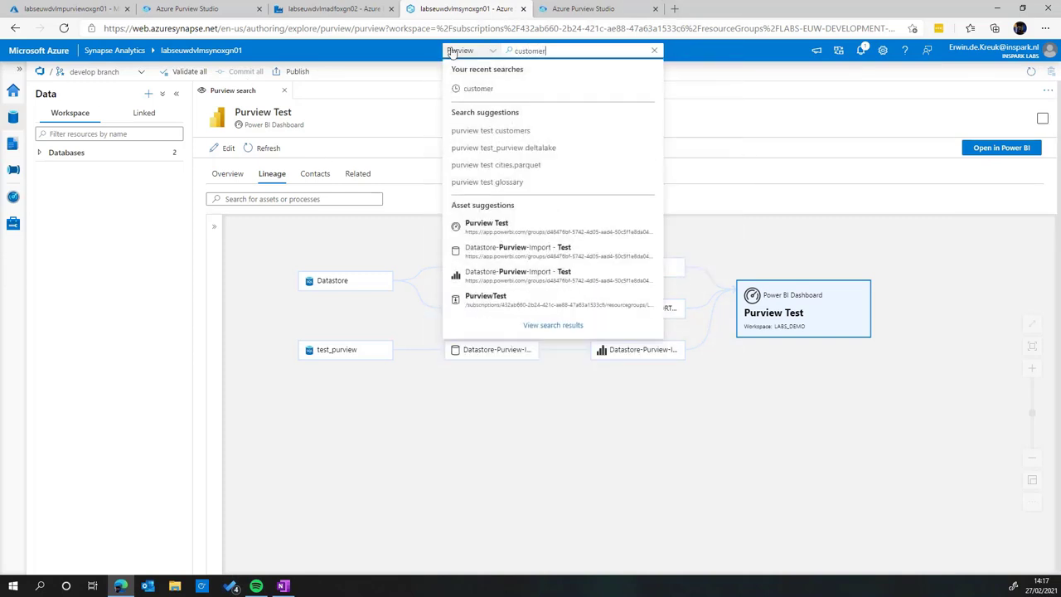
key(Return)
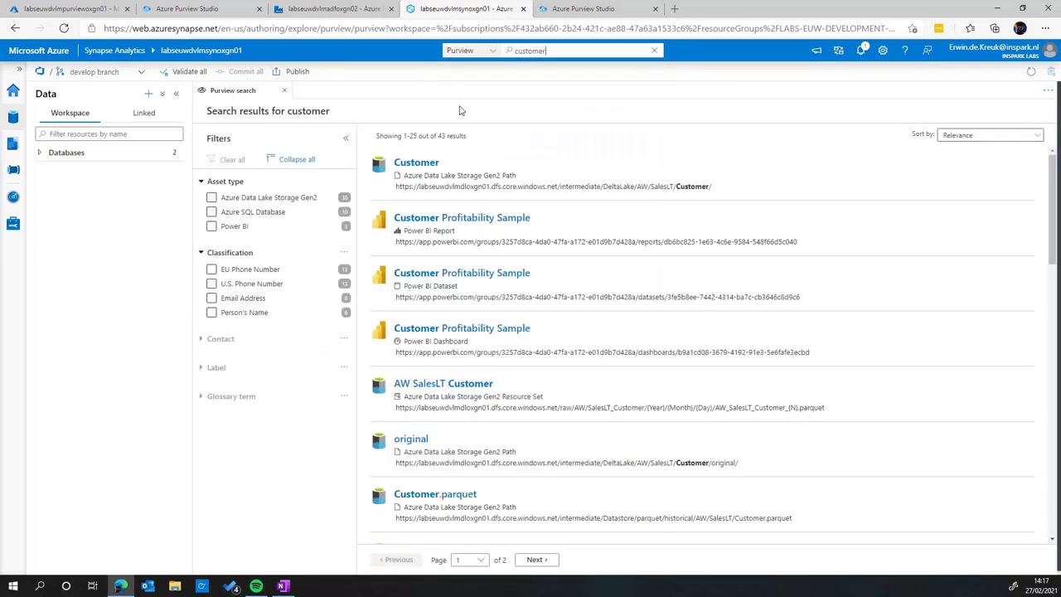
click(401, 171)
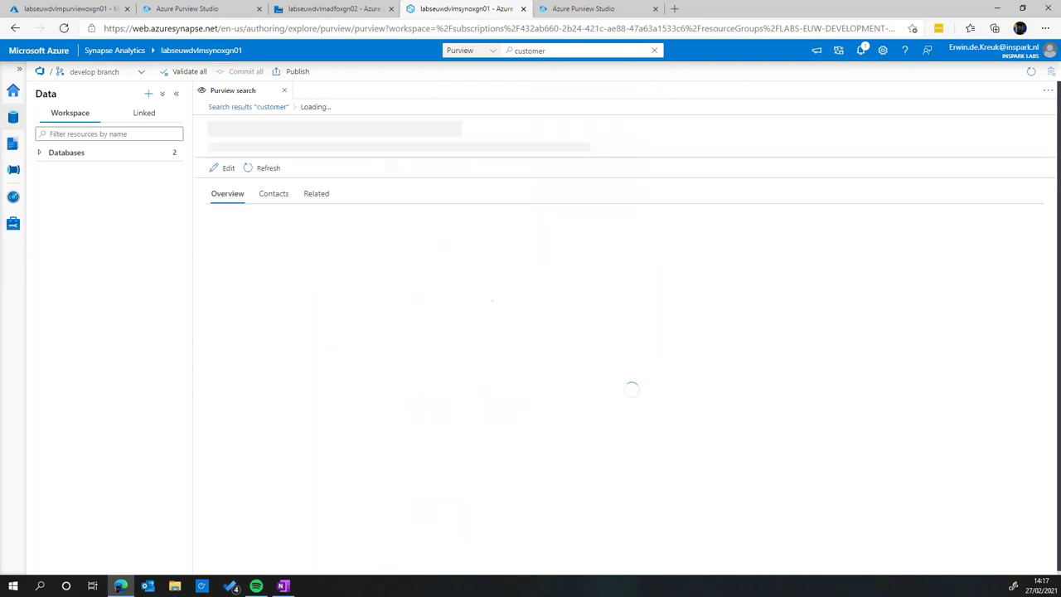
click(339, 169)
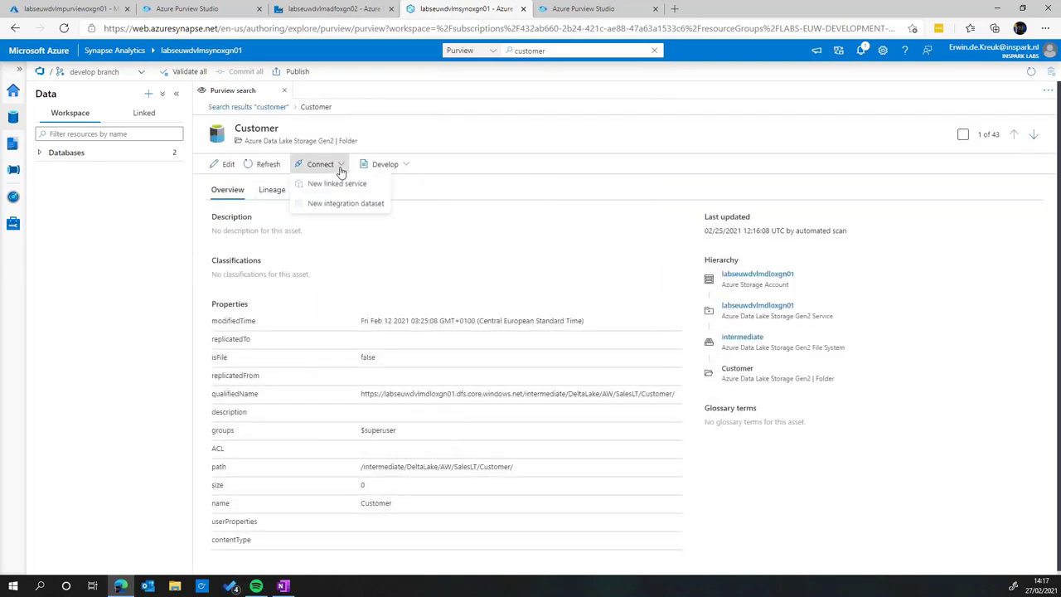
click(337, 185)
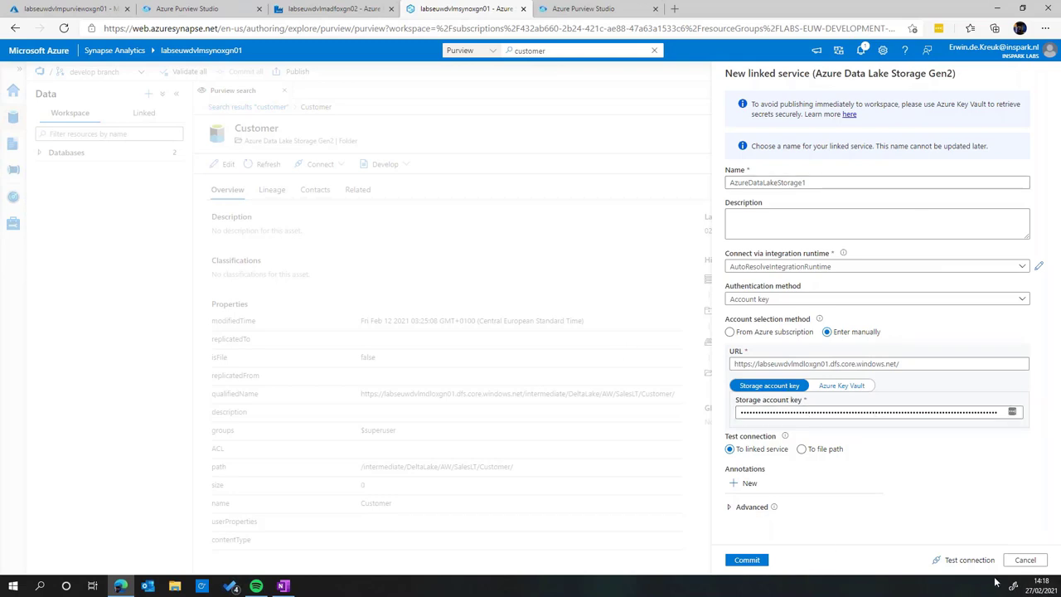
click(1025, 560)
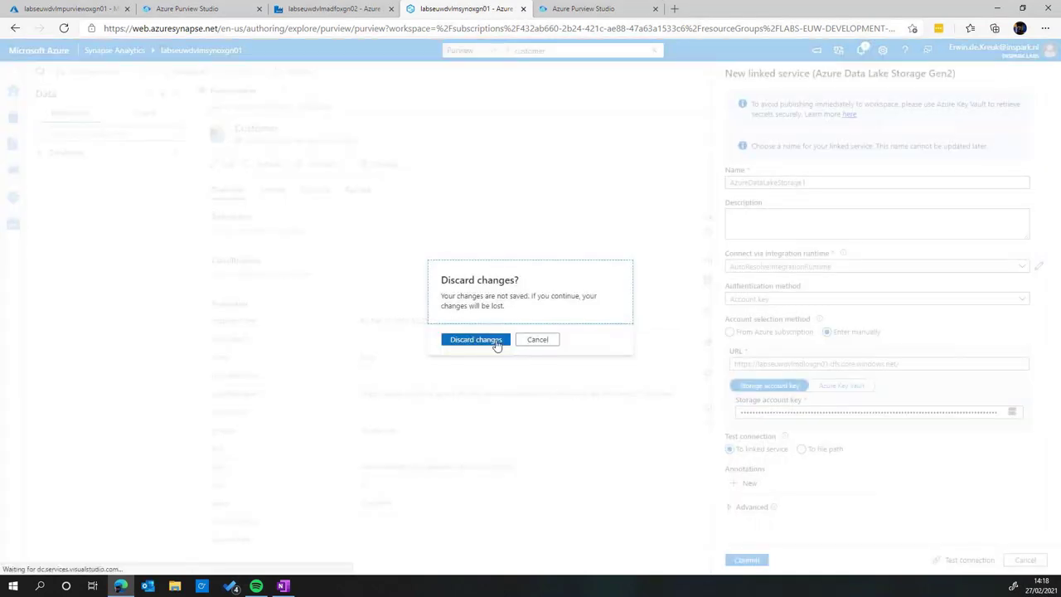
click(495, 339)
Step: Return from the Customer folder to the customer results and open the Sales_Customers table asset
click(337, 166)
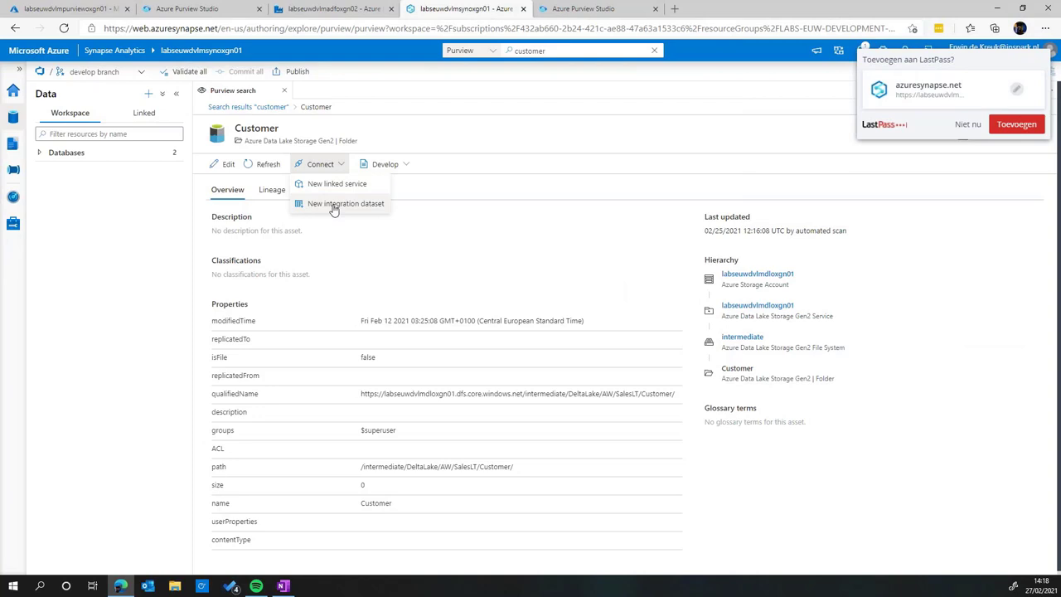
click(404, 165)
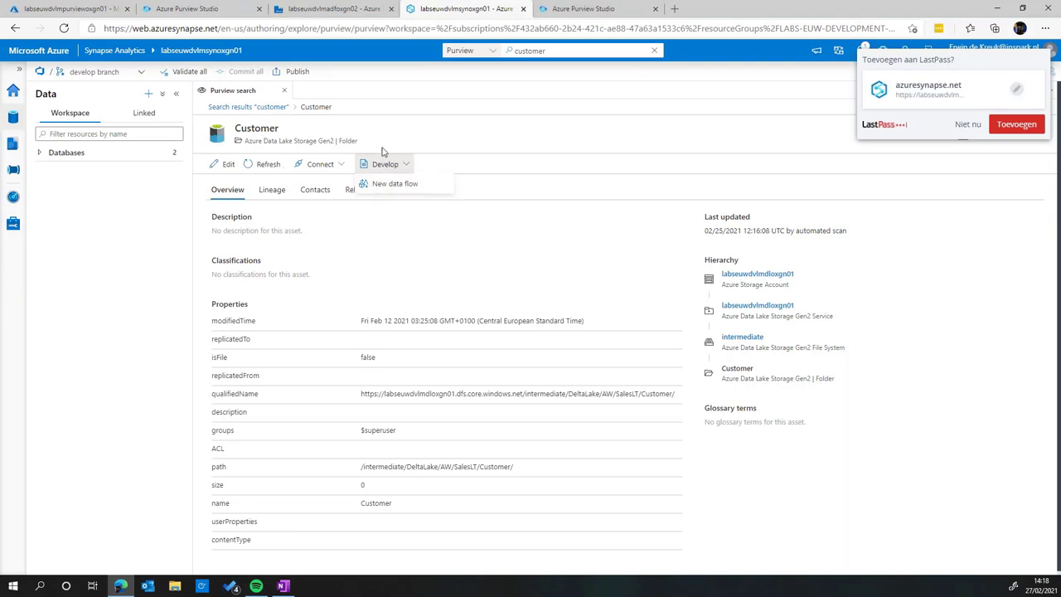
click(259, 111)
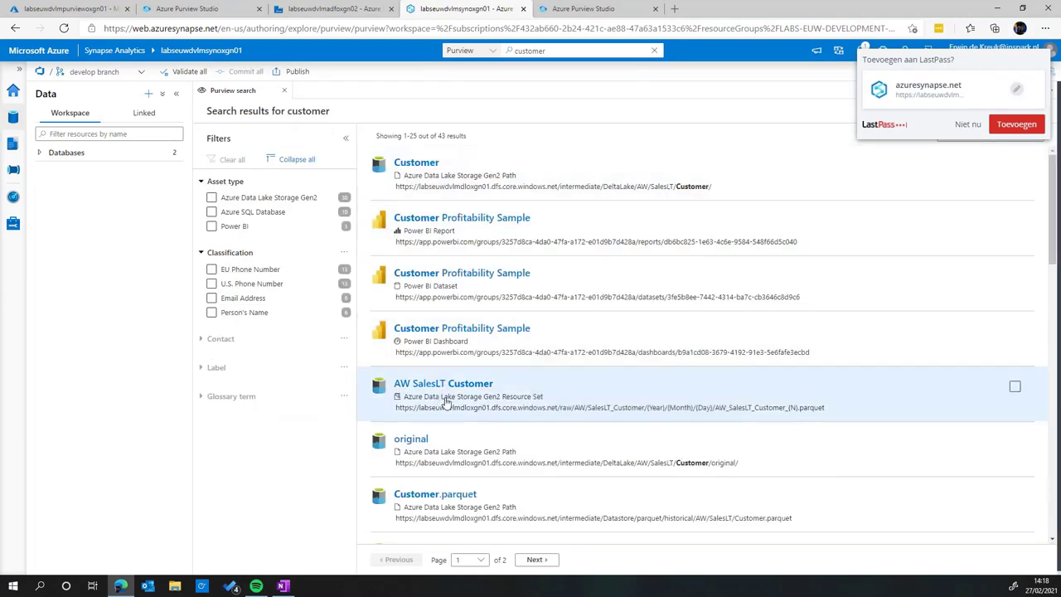
drag(445, 387, 434, 342)
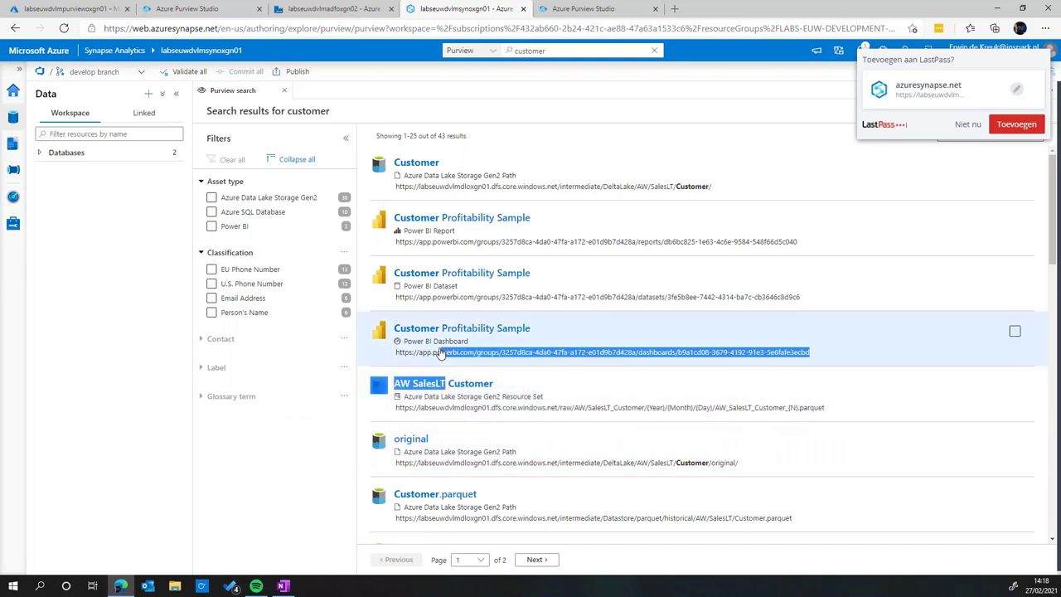
scroll(452, 423, down, 3)
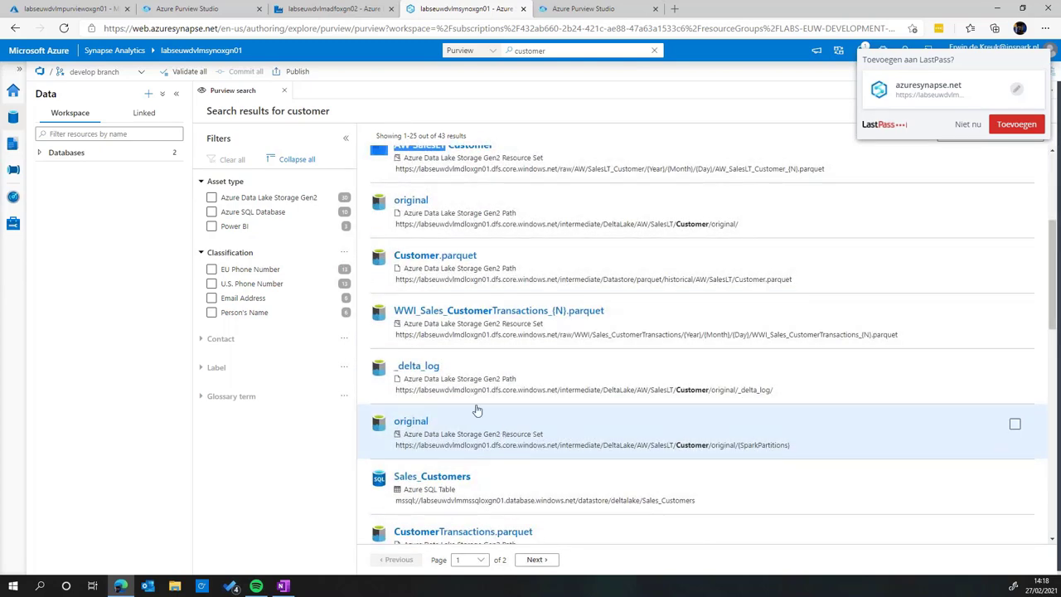
scroll(551, 425, down, 2)
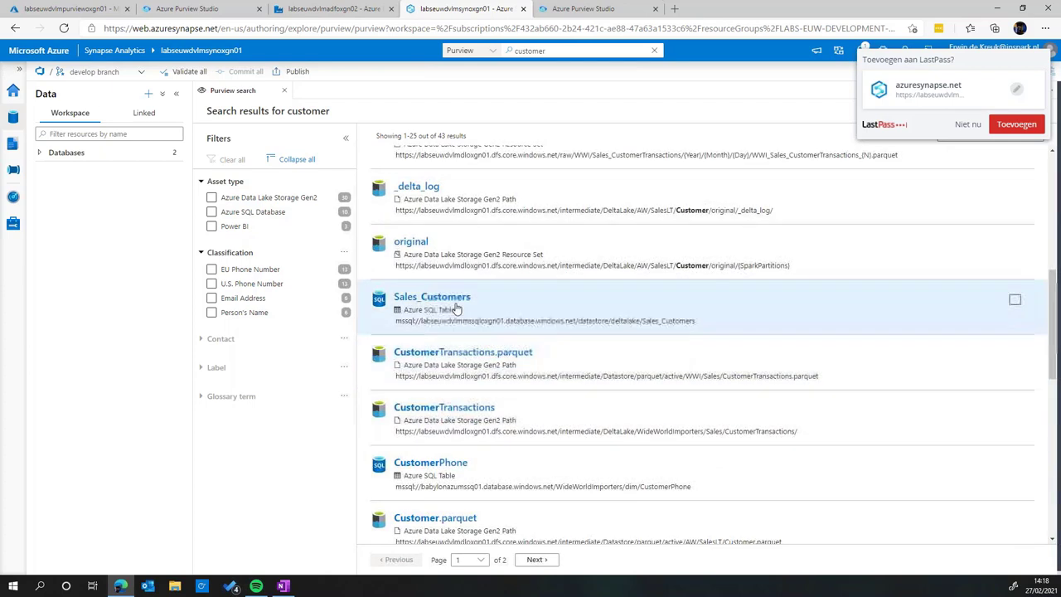
click(516, 308)
click(405, 165)
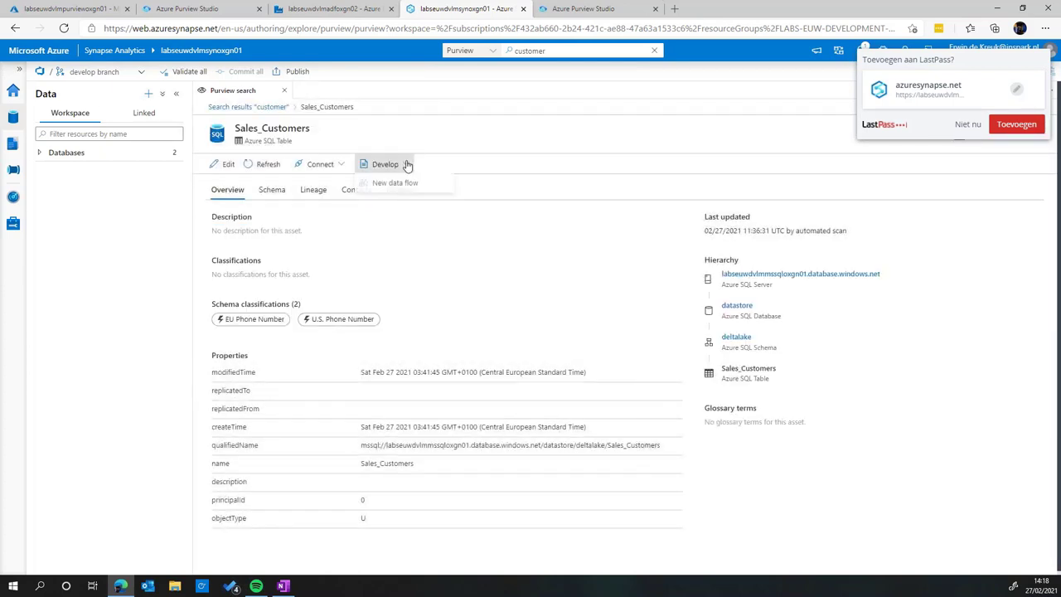
click(339, 166)
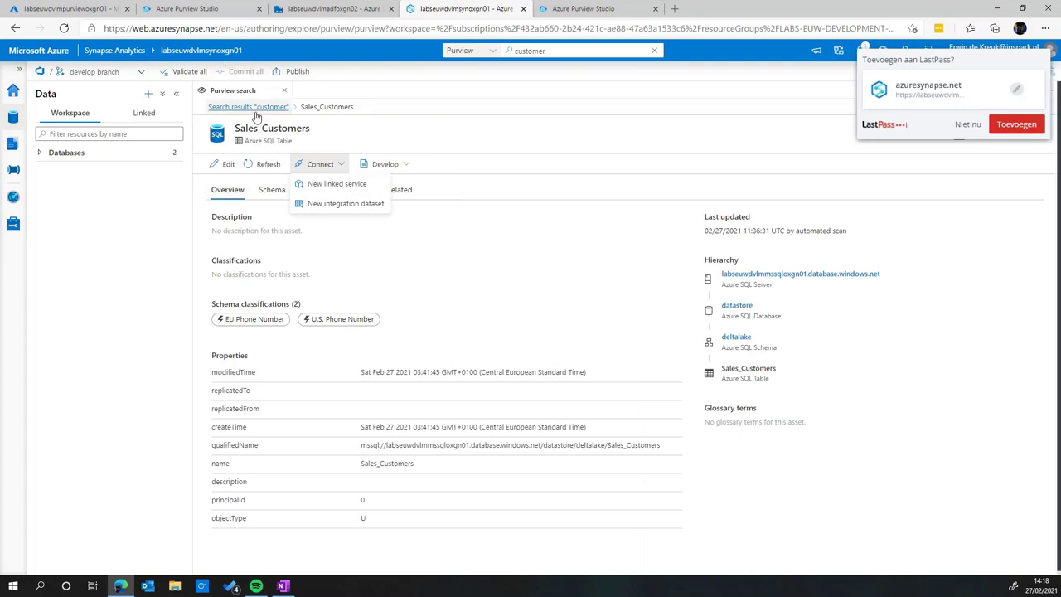
Step: Edit Sales_Customers: description 'Bla bbla', ABA Routing Number classification, Test glossary term, then save
click(224, 166)
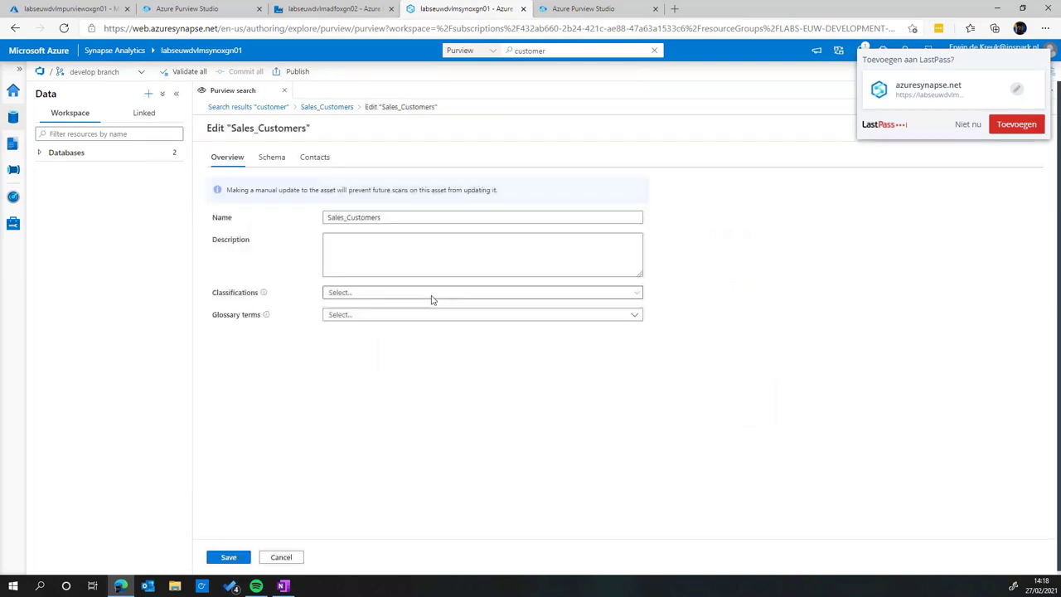
click(381, 254)
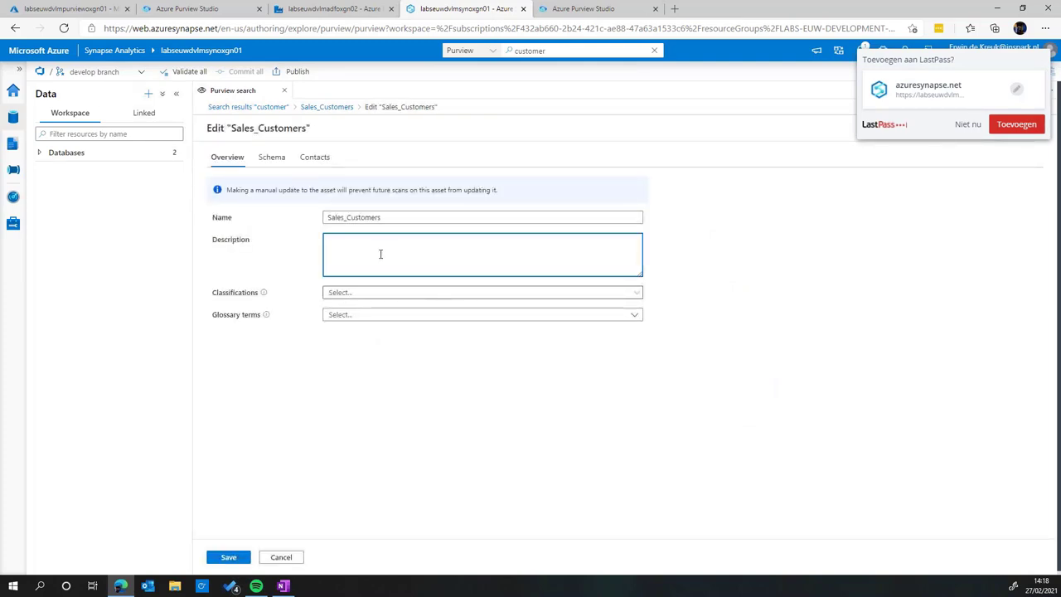
text(Bla bbla)
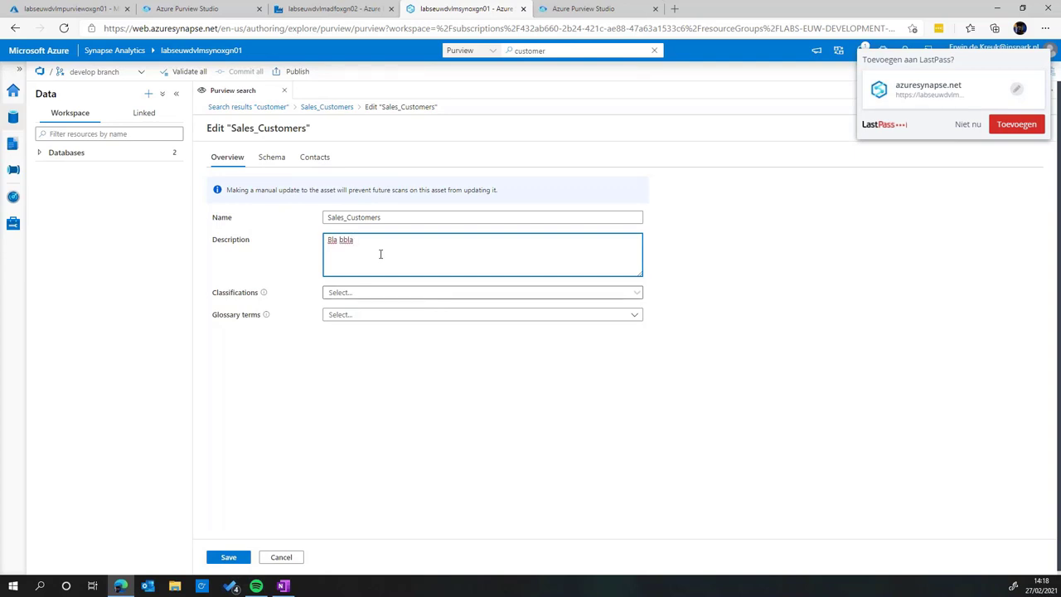
click(636, 295)
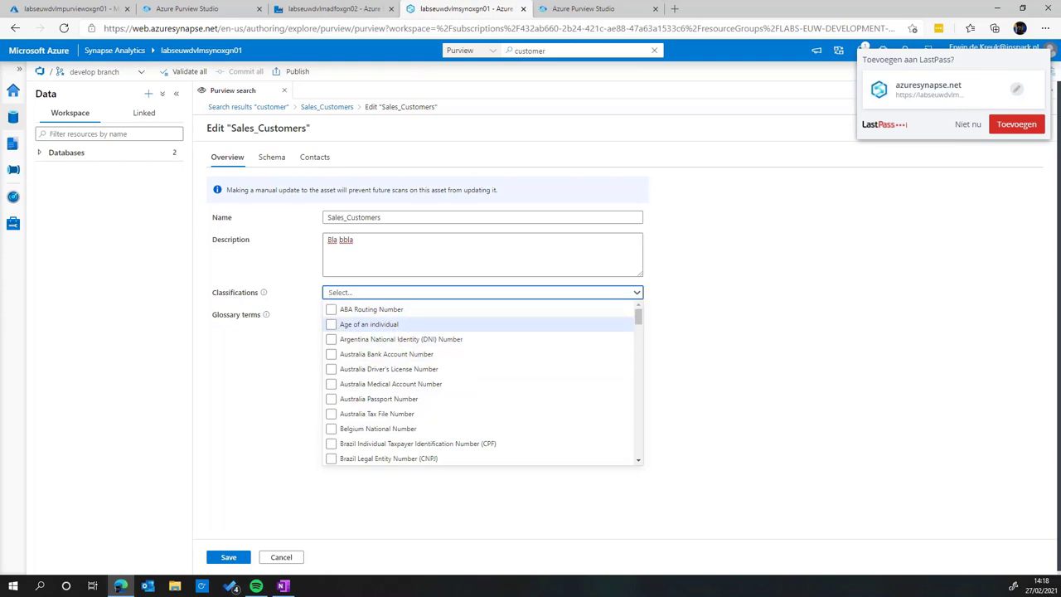
click(333, 310)
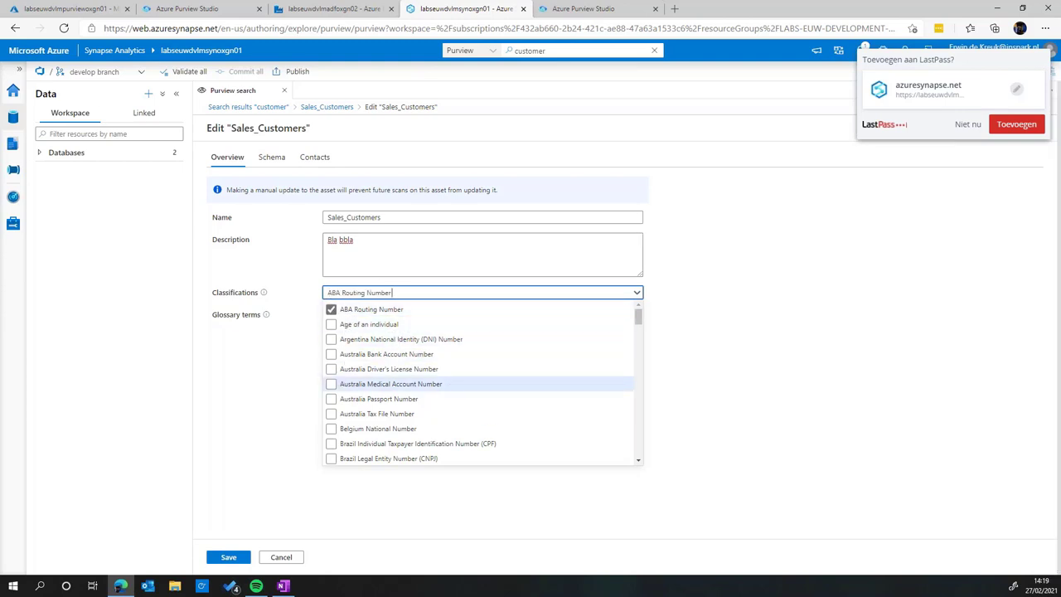
click(238, 401)
click(386, 315)
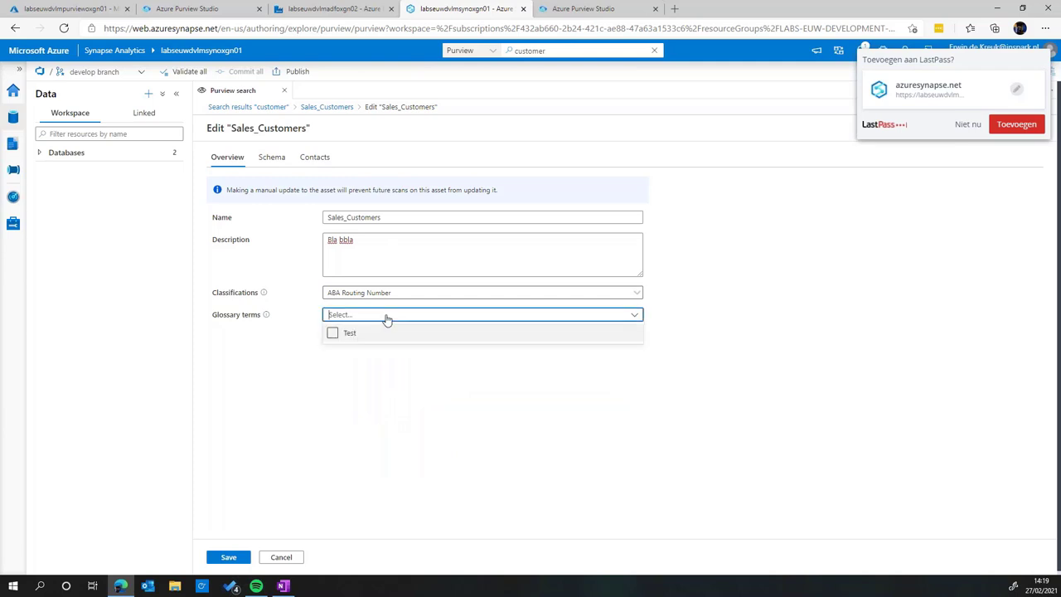
click(346, 335)
click(229, 557)
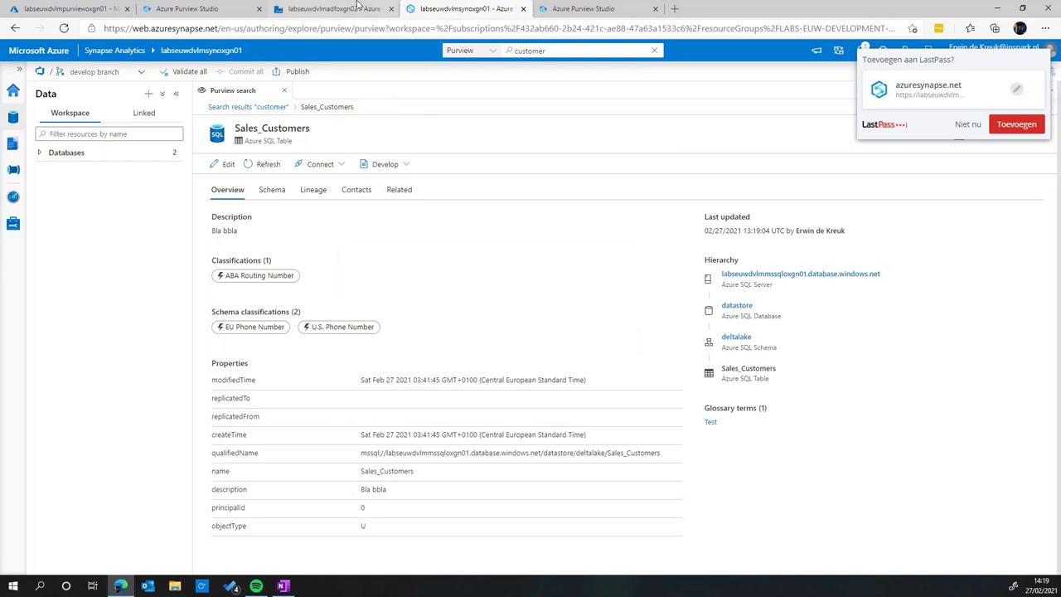
click(336, 9)
Step: Search Purview for 'customers', filter by ABA Routing Number and open Sales_Customers' details
click(387, 229)
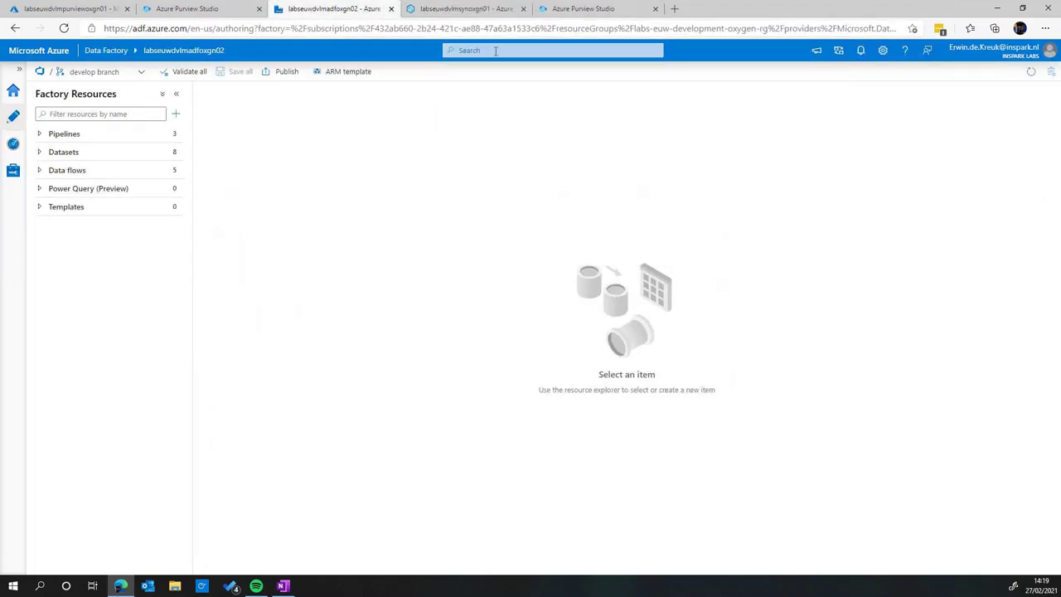
text(cus)
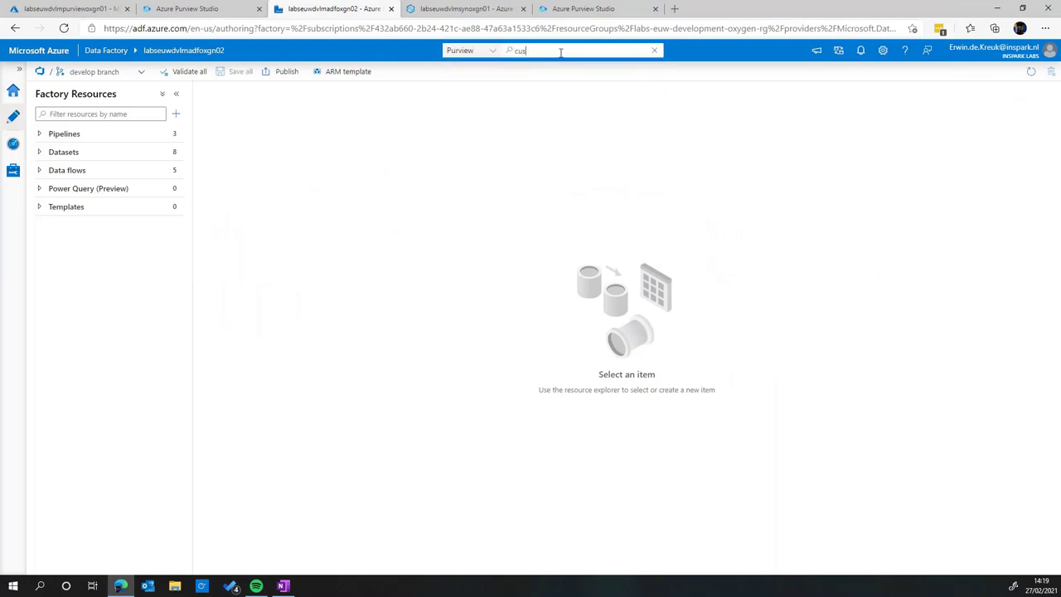
text(tom)
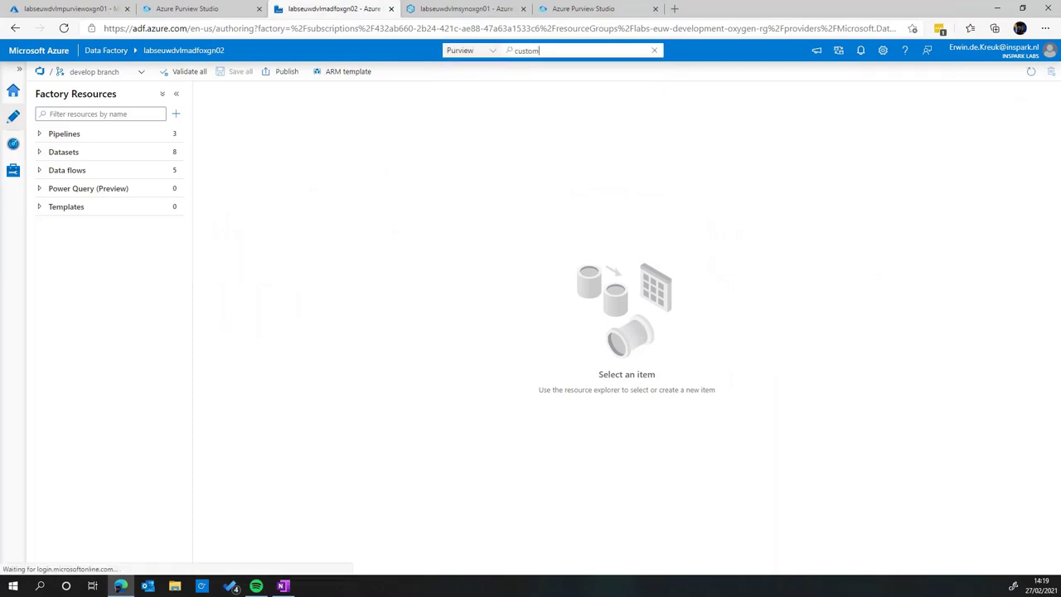
text(ers)
key(Return)
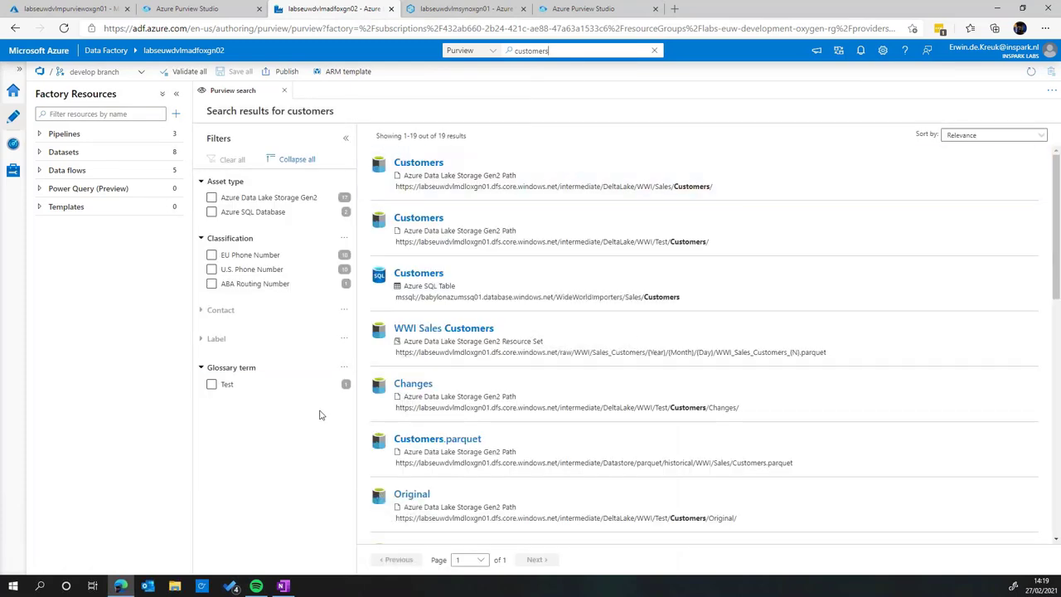
click(211, 283)
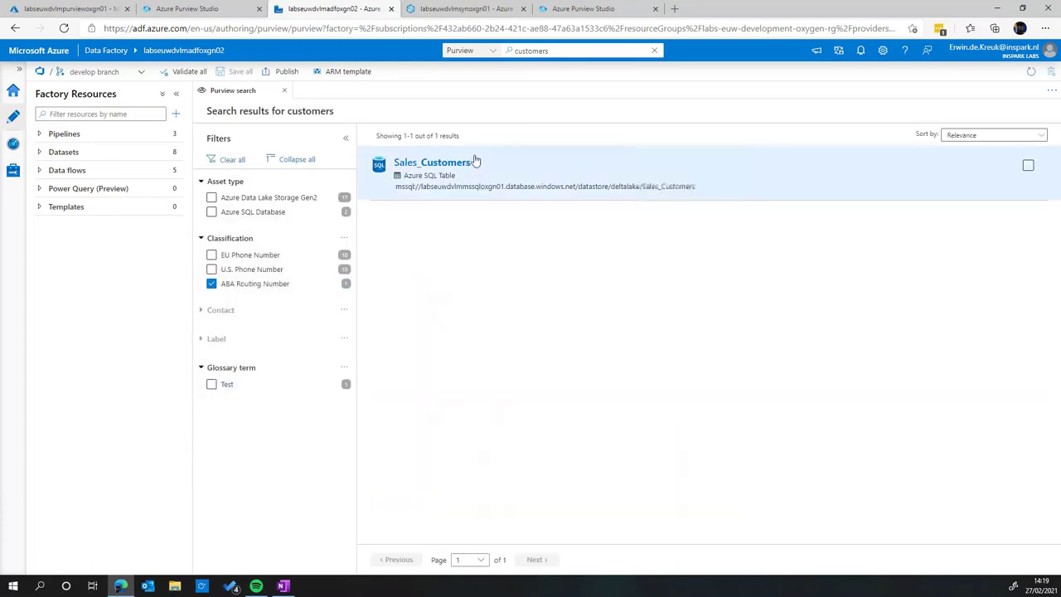
click(424, 181)
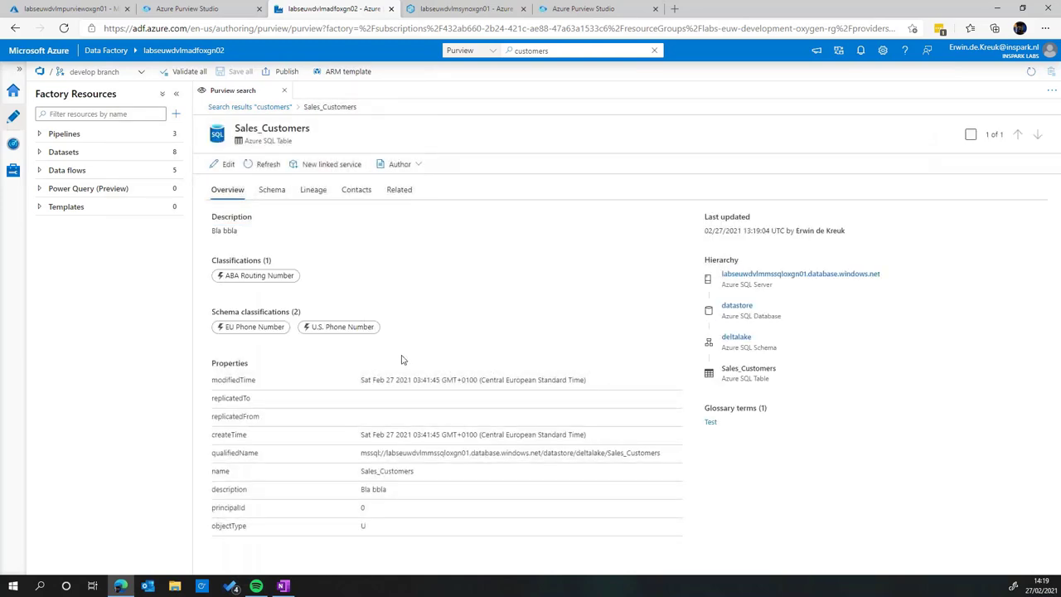
drag(206, 497, 401, 495)
click(401, 495)
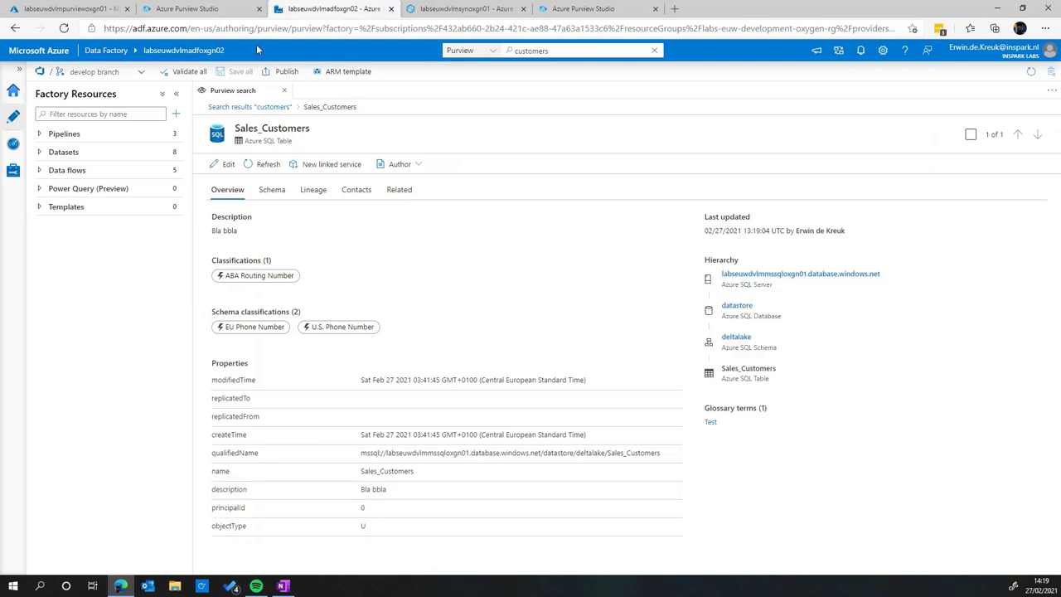